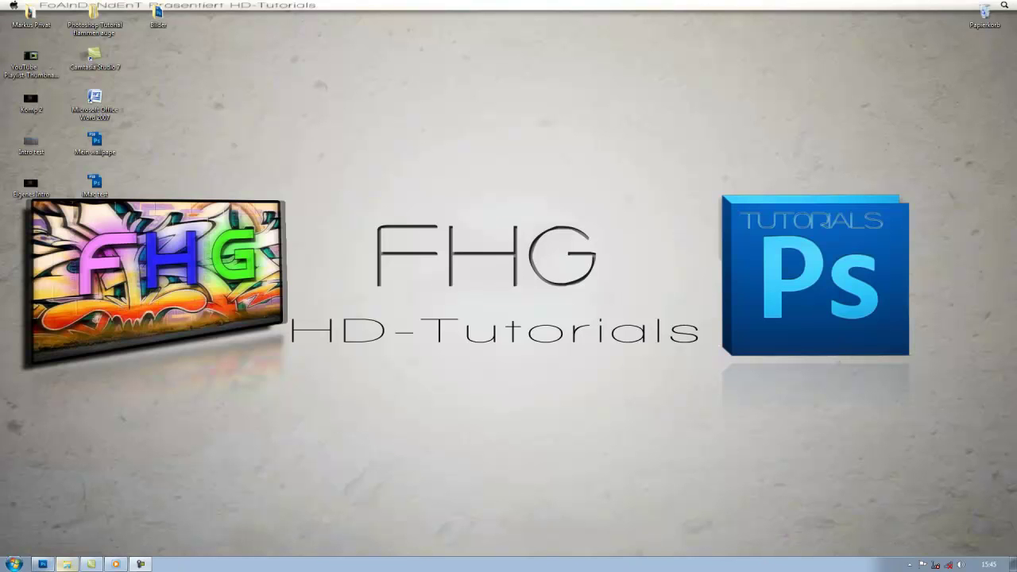
Step: Bring up the finished iMac test.psd document and leave its Apple iMac layer group collapsed
{"action": "left_click", "coordinate": [42, 564]}
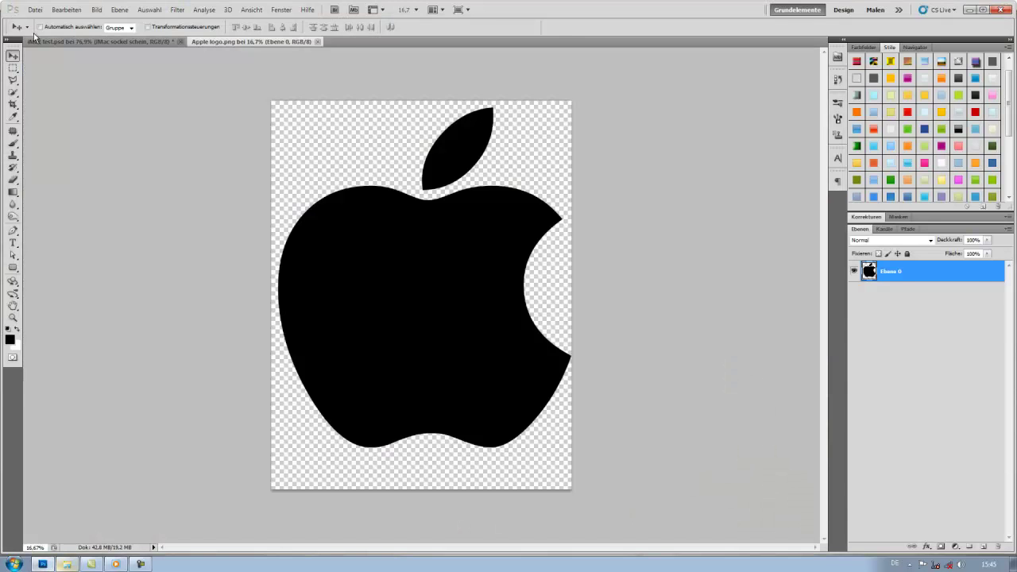
{"action": "left_click", "coordinate": [33, 42]}
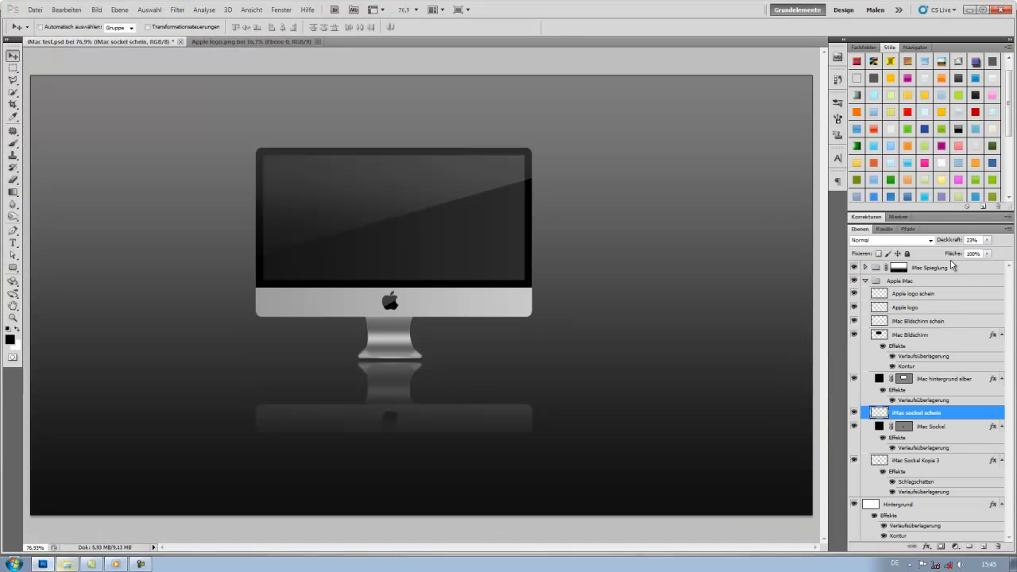
{"action": "left_click", "coordinate": [864, 281]}
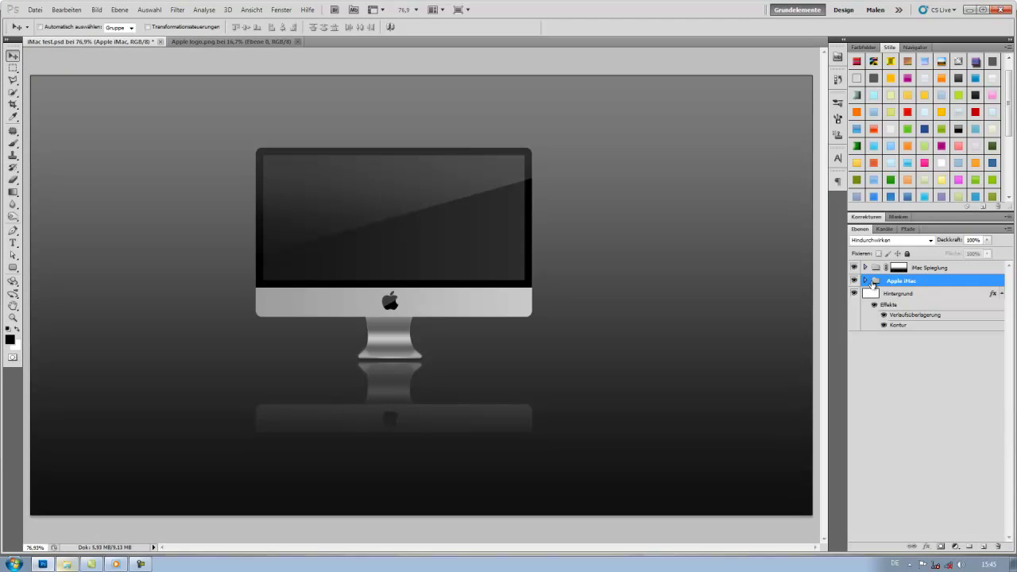
{"action": "left_click", "coordinate": [865, 281]}
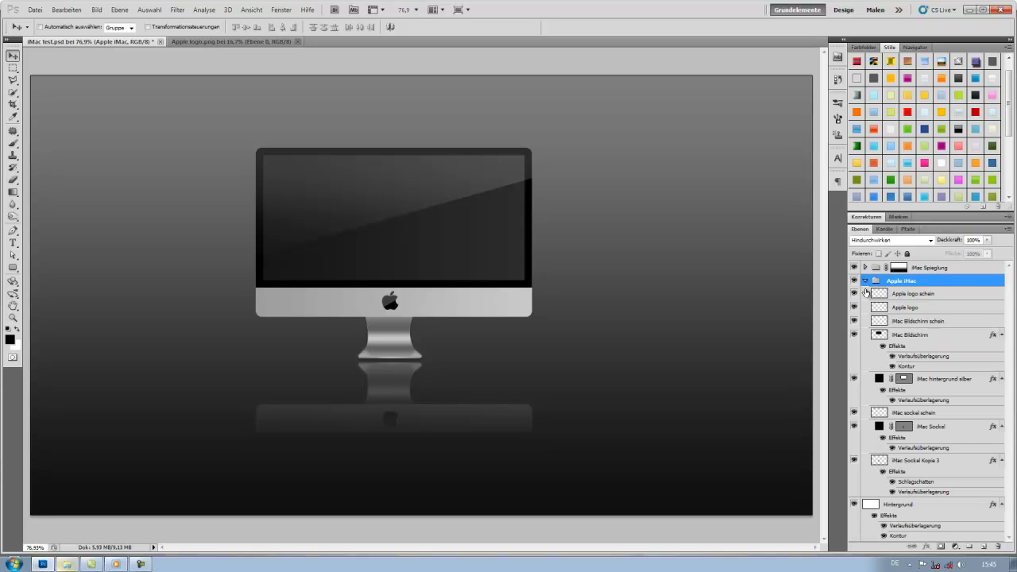
{"action": "left_click", "coordinate": [864, 281]}
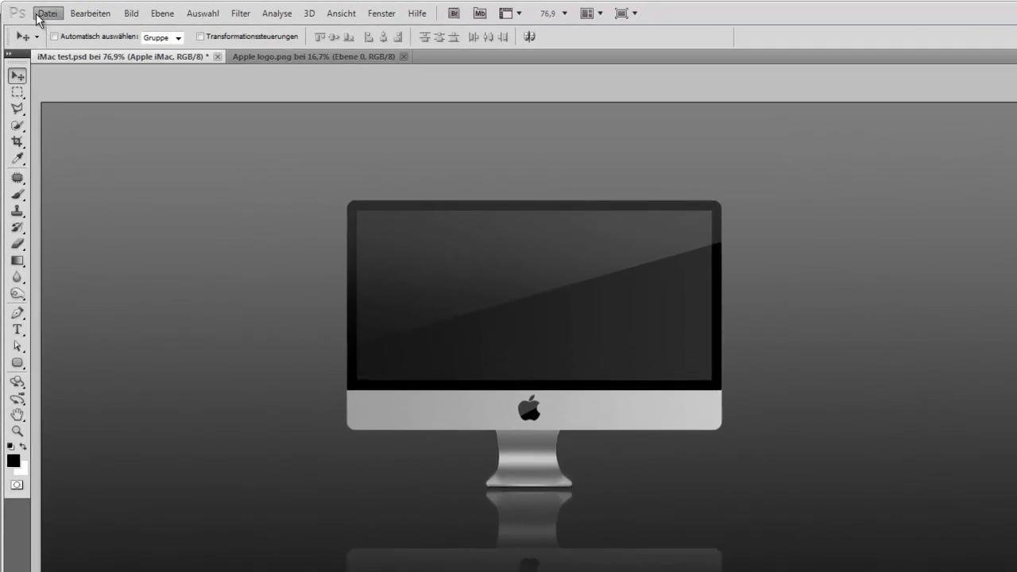
Step: Create a new 1920 × 1080 px document named Tutorial with a transparent background
{"action": "left_click", "coordinate": [35, 9]}
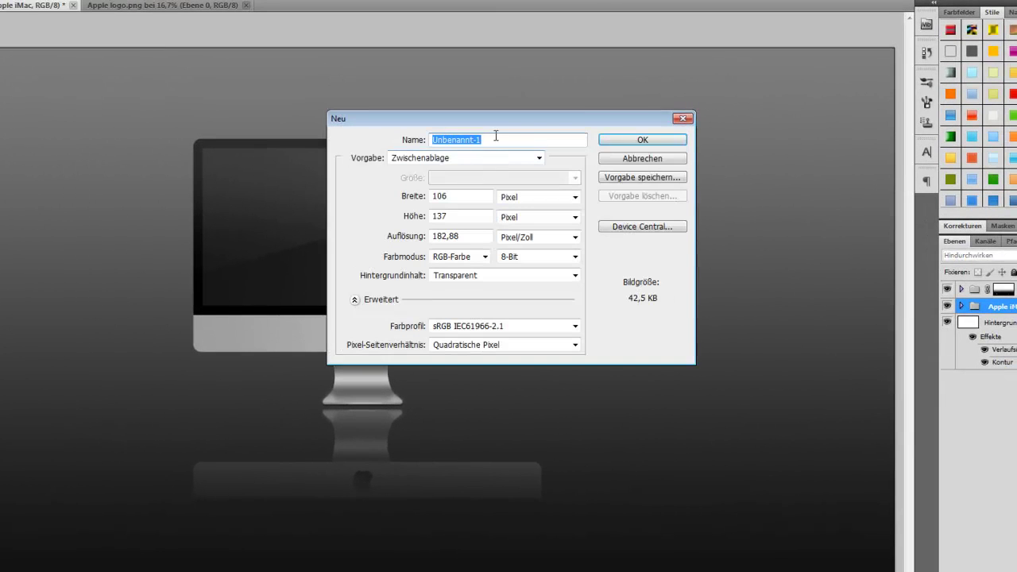
{"action": "type", "text": "Tut"}
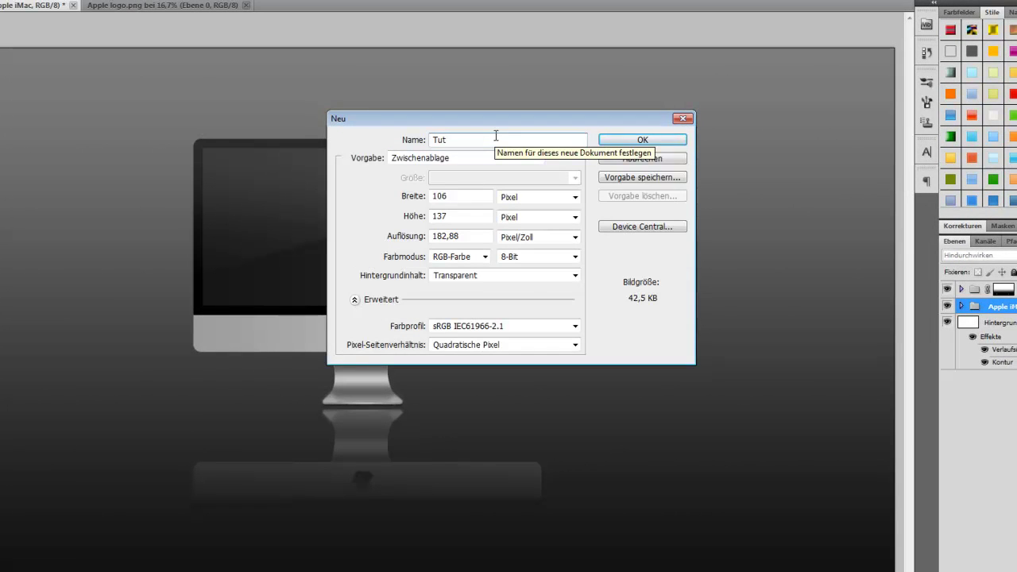
{"action": "type", "text": "orial"}
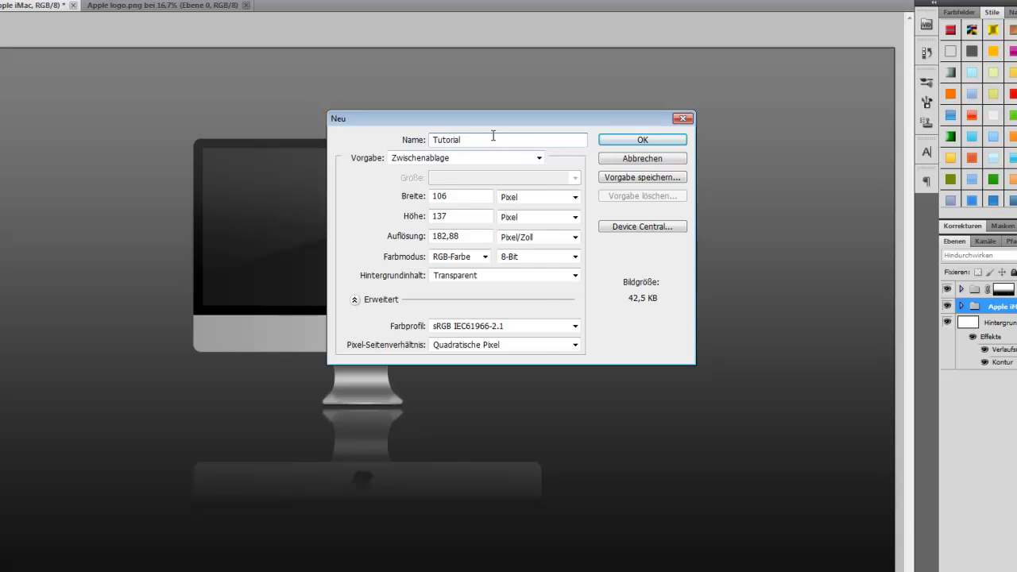
{"action": "left_click", "coordinate": [486, 159]}
{"action": "left_click", "coordinate": [474, 201]}
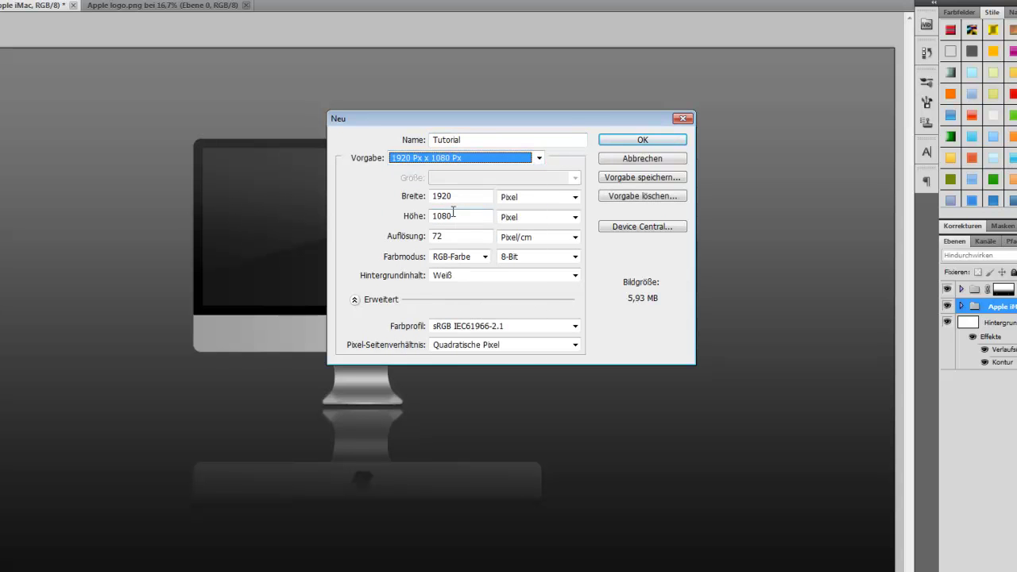
{"action": "mouse_move", "coordinate": [468, 195]}
{"action": "left_mouse_down"}
{"action": "mouse_move", "coordinate": [431, 195]}
{"action": "mouse_move", "coordinate": [432, 217]}
{"action": "left_mouse_up"}
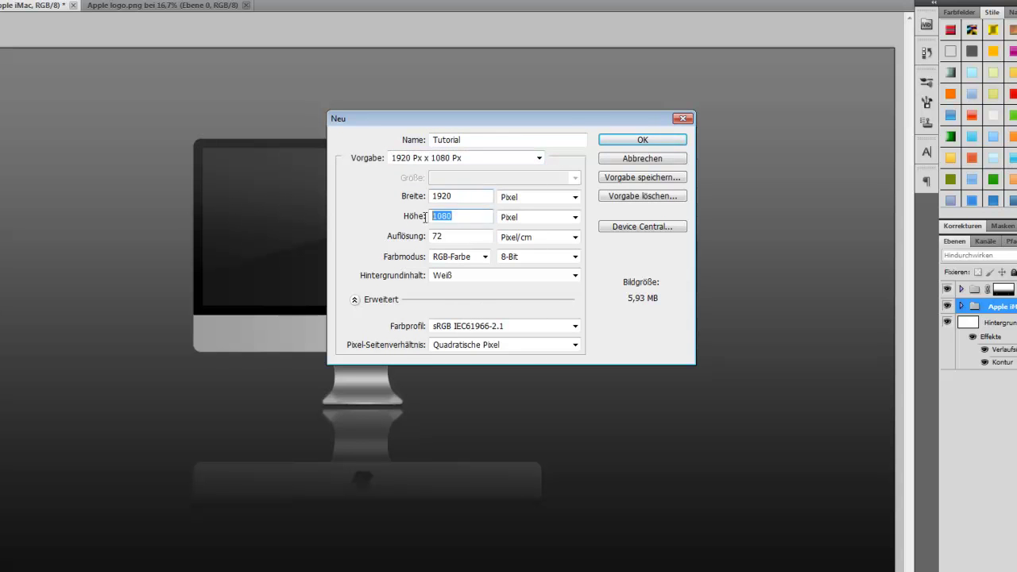
{"action": "key", "text": "Tab"}
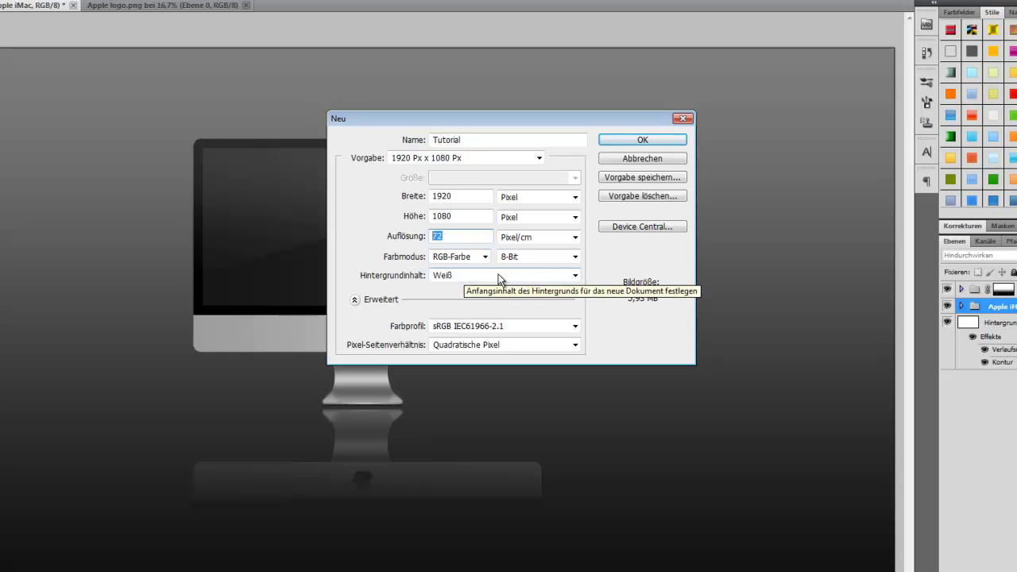
{"action": "left_click", "coordinate": [476, 276]}
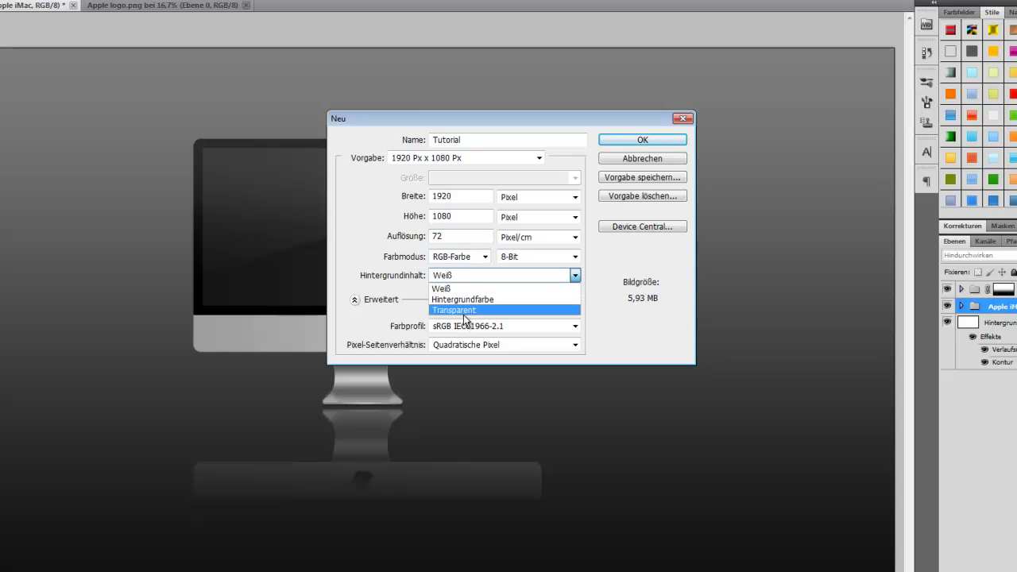
{"action": "left_click", "coordinate": [464, 311]}
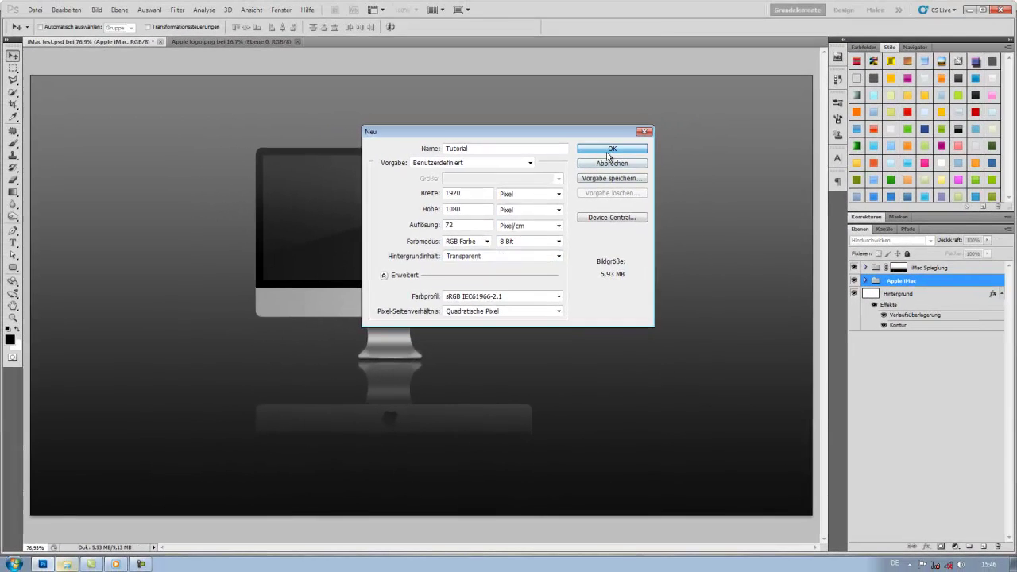
{"action": "left_click", "coordinate": [608, 152]}
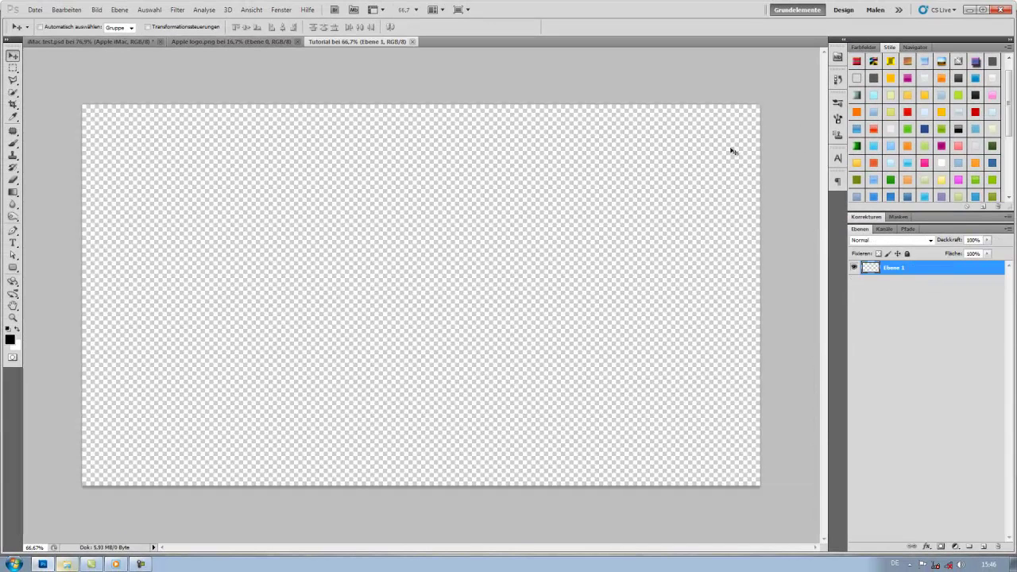
Step: Fill the empty layer with a grey-to-black gradient style and flatten it into one Background layer
{"action": "scroll", "coordinate": [929, 115], "scroll_direction": "up", "scroll_amount": 1}
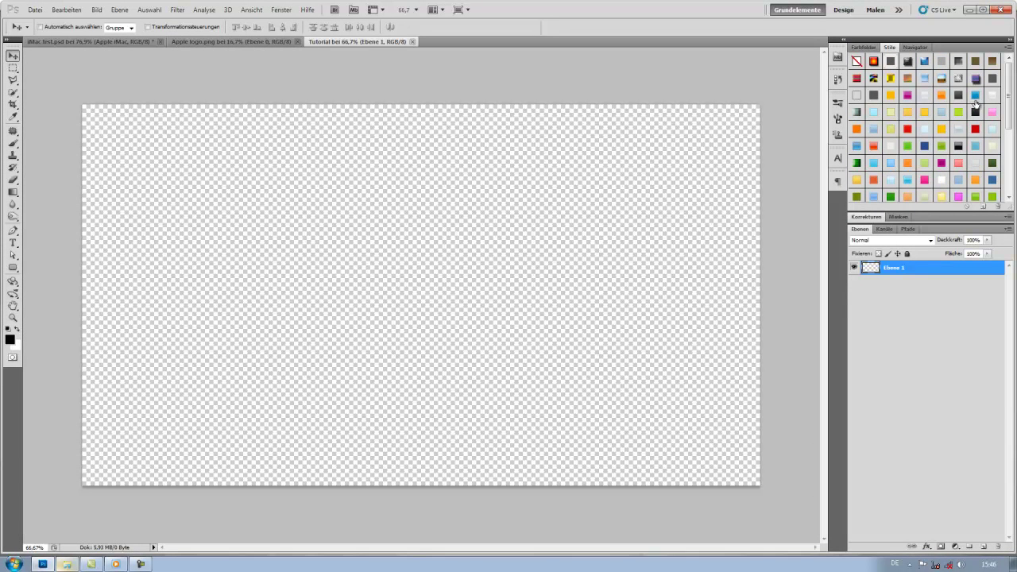
{"action": "left_click", "coordinate": [958, 95]}
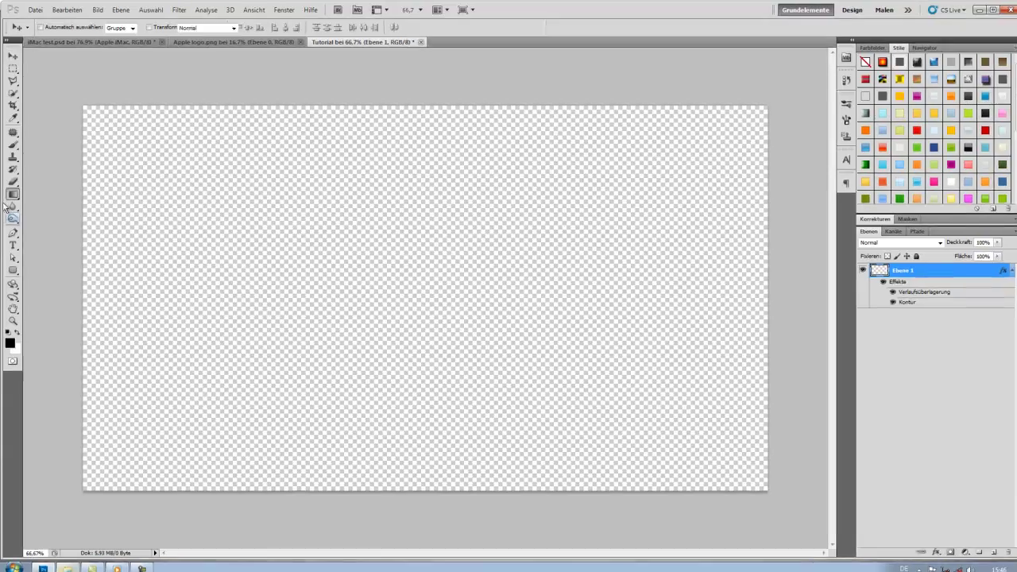
{"action": "right_click", "coordinate": [13, 191]}
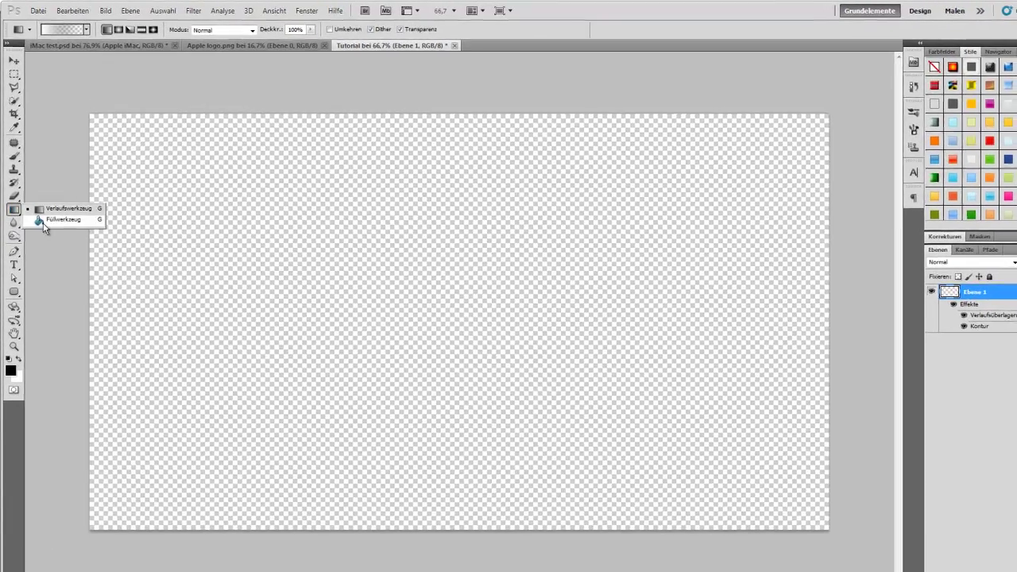
{"action": "left_click", "coordinate": [43, 223]}
{"action": "left_click", "coordinate": [195, 227]}
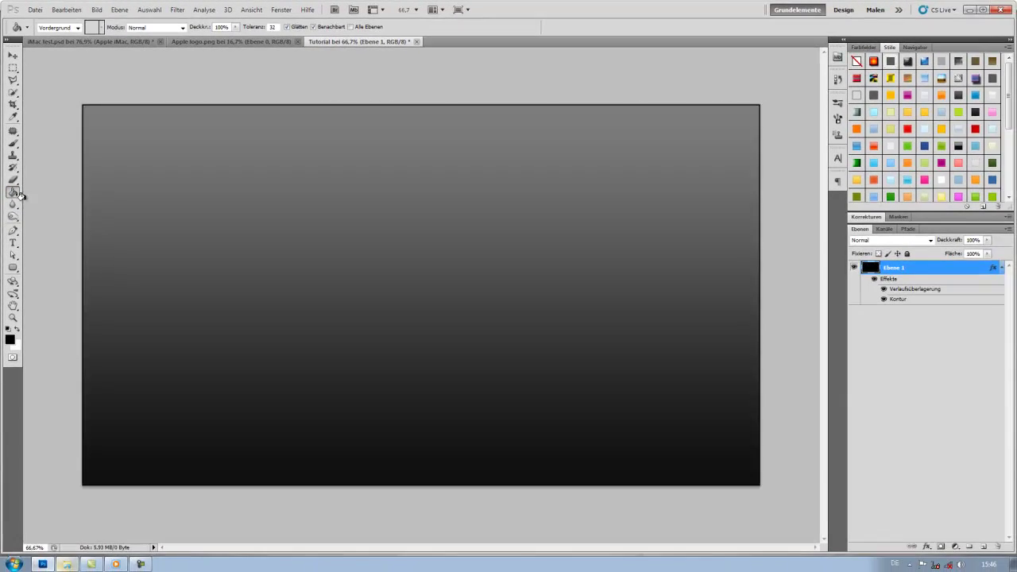
{"action": "left_click", "coordinate": [11, 56]}
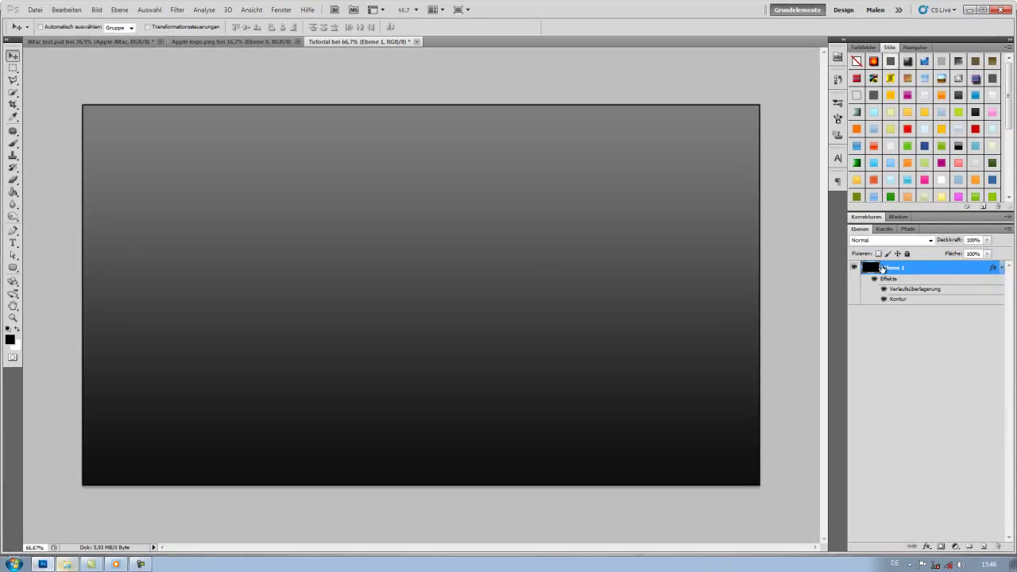
{"action": "right_click", "coordinate": [911, 268]}
{"action": "left_click", "coordinate": [881, 518]}
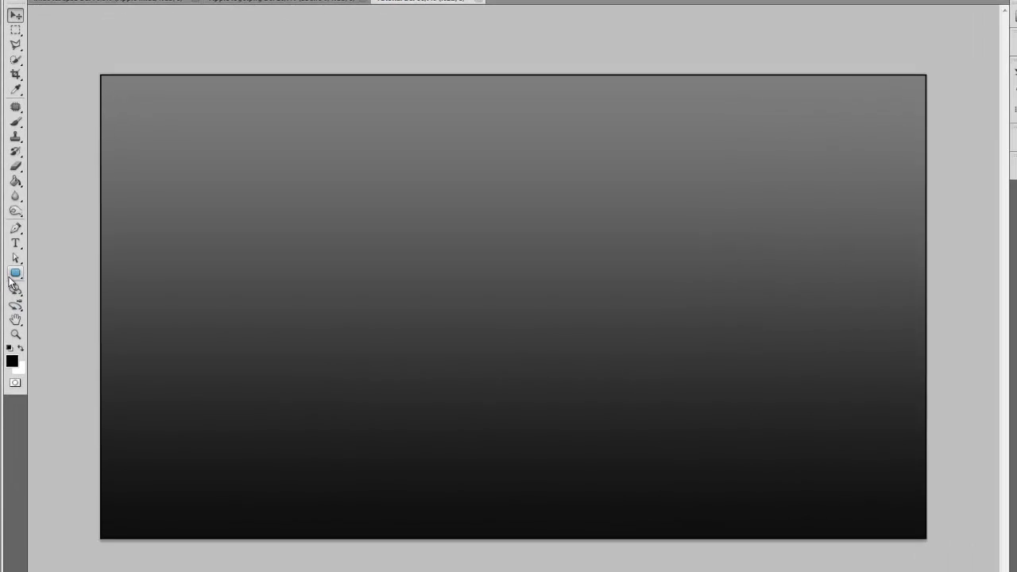
Step: Draw a black rounded rectangle with 15 px corners in the canvas's upper left
{"action": "right_click", "coordinate": [9, 270]}
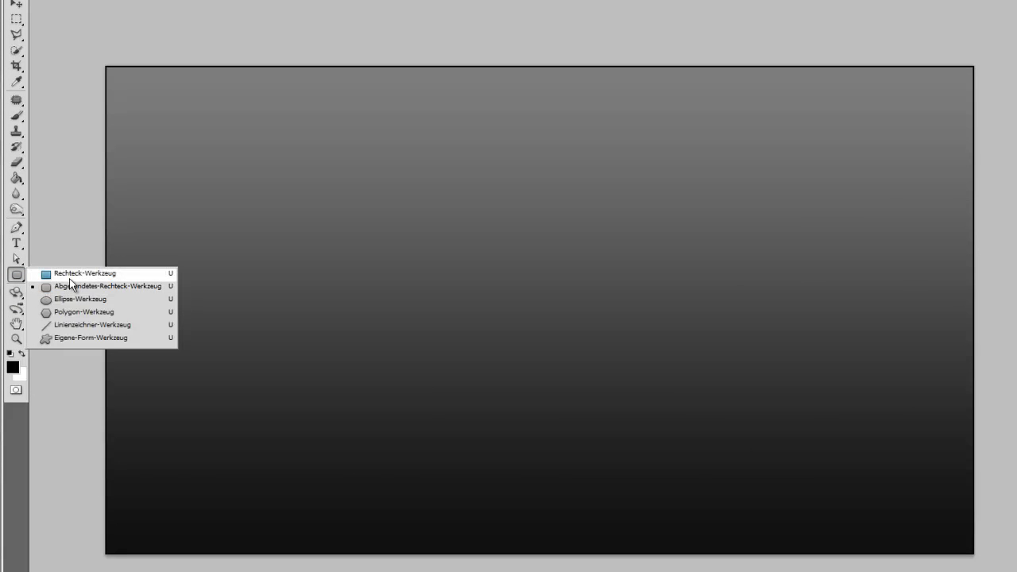
{"action": "left_click", "coordinate": [69, 277]}
{"action": "right_click", "coordinate": [17, 282]}
{"action": "left_click", "coordinate": [47, 286]}
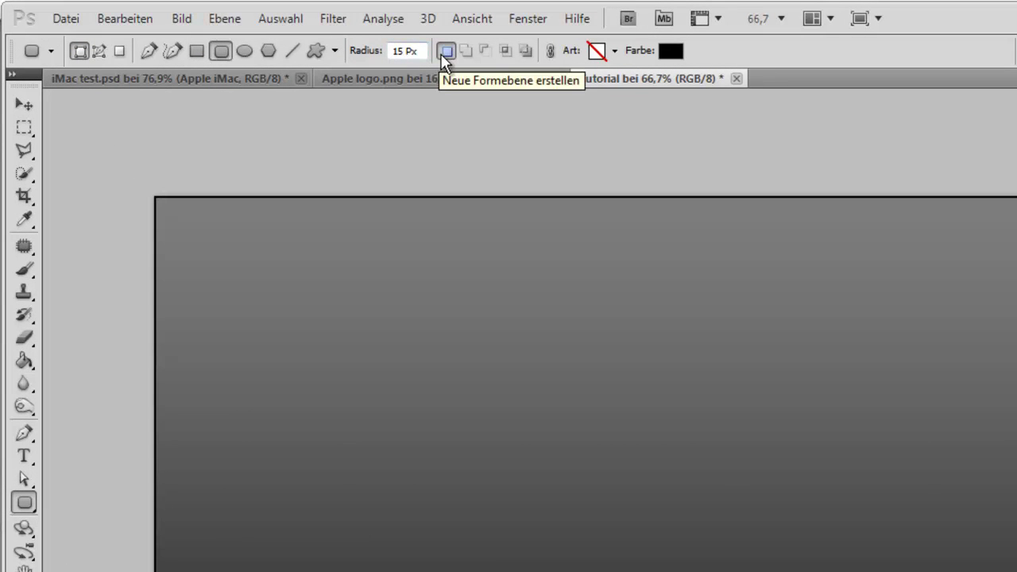
{"action": "left_click", "coordinate": [616, 54]}
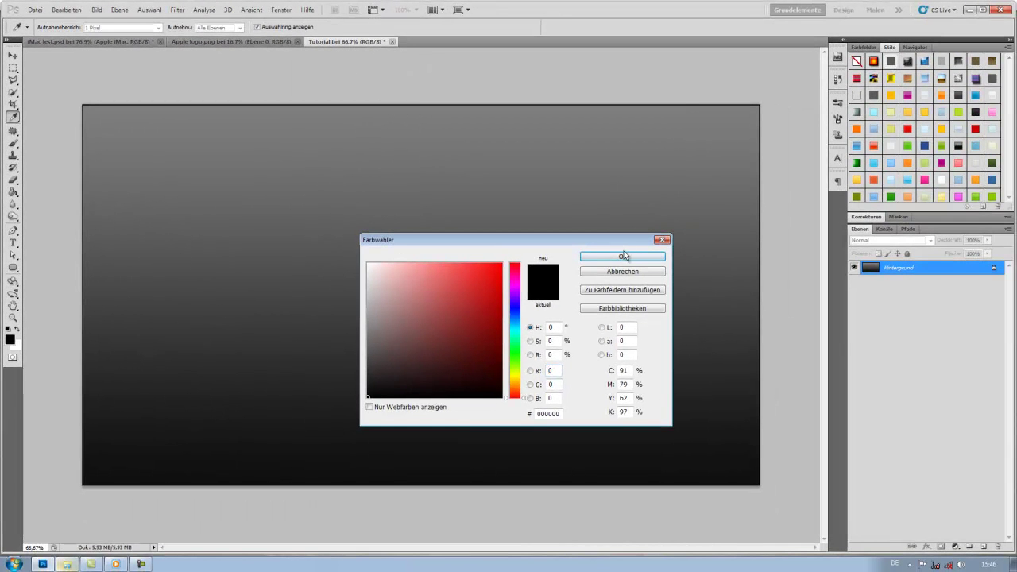
{"action": "left_click", "coordinate": [624, 256]}
{"action": "left_click_drag", "start_coordinate": [111, 193], "coordinate": [364, 319]}
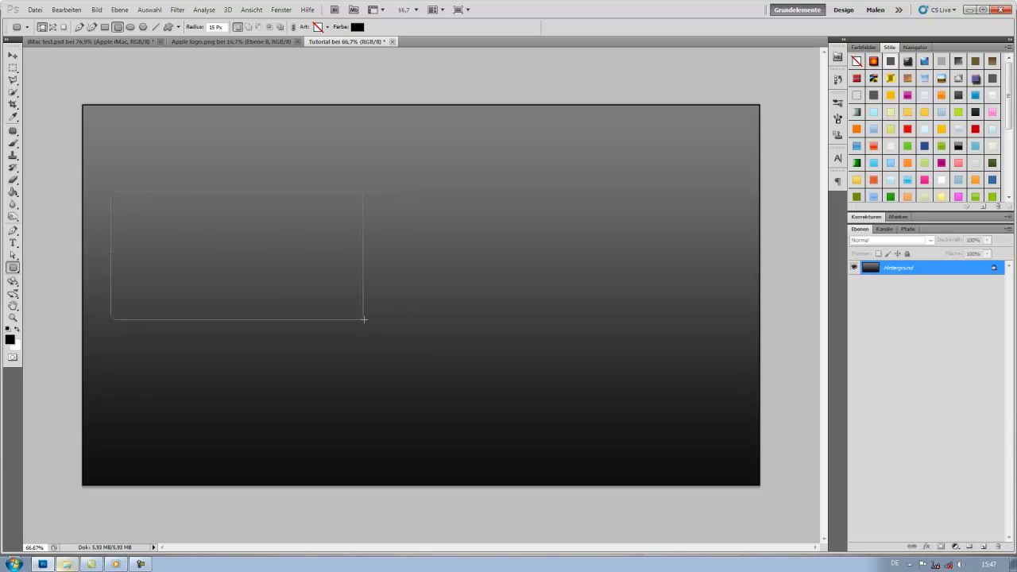
{"action": "left_click_drag", "start_coordinate": [364, 320], "coordinate": [355, 332]}
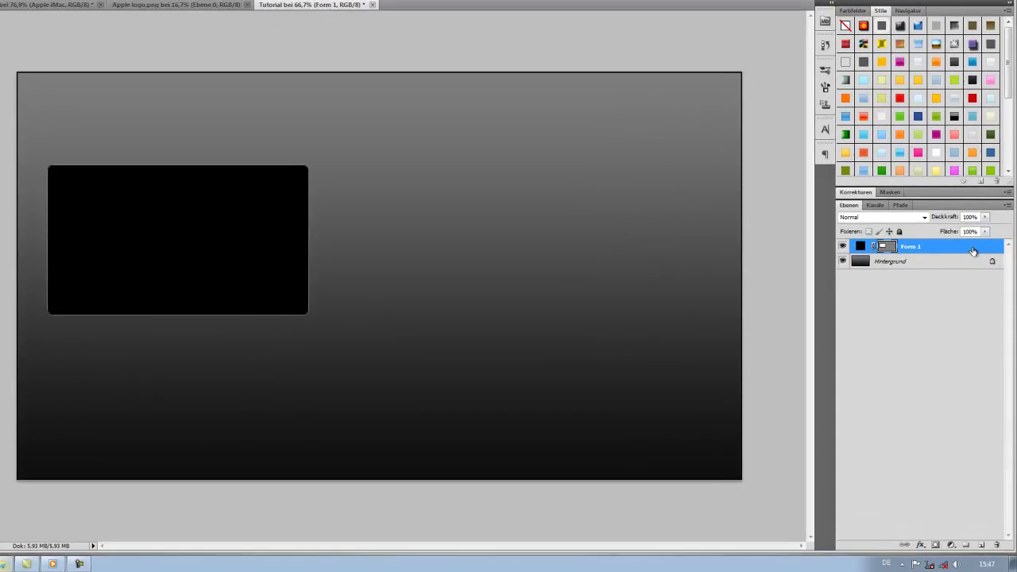
Step: Add a horizontal gradient overlay to Form 1, starting from a grey preset gradient
{"action": "right_click", "coordinate": [976, 272]}
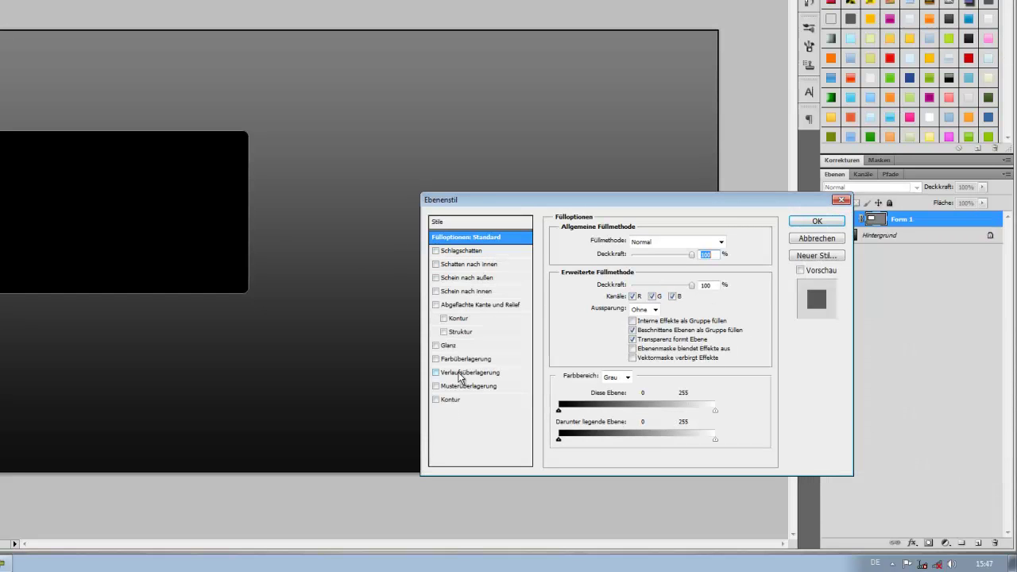
{"action": "left_click", "coordinate": [436, 372]}
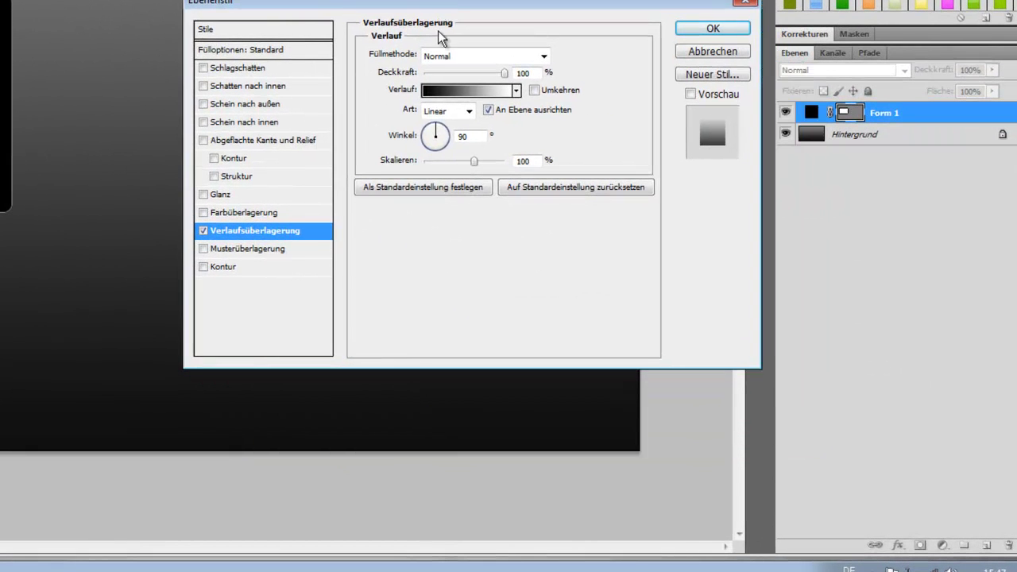
{"action": "left_click_drag", "start_coordinate": [436, 135], "coordinate": [458, 129]}
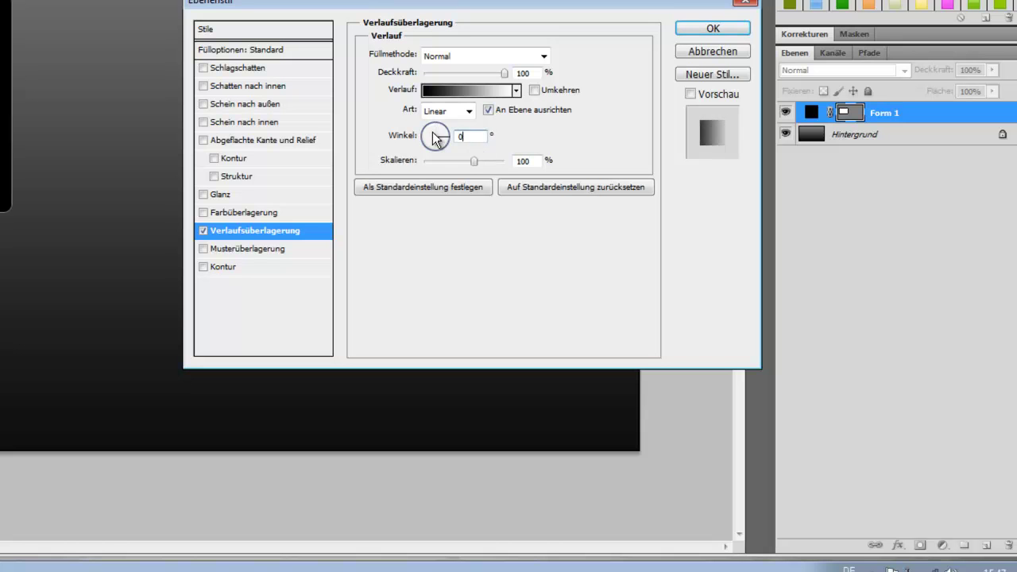
{"action": "left_click", "coordinate": [461, 90]}
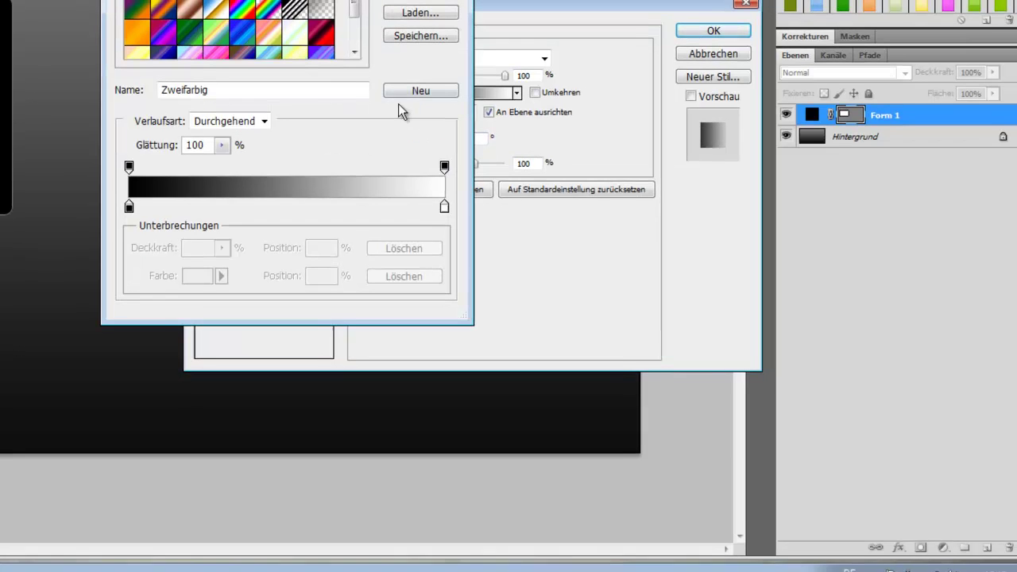
{"action": "scroll", "coordinate": [324, 141], "scroll_direction": "down", "scroll_amount": 2}
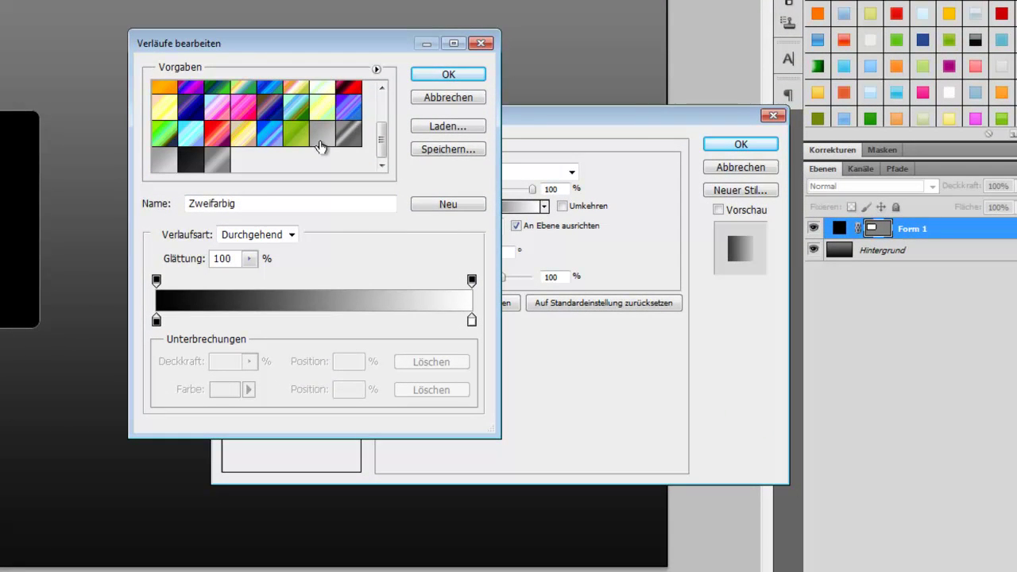
{"action": "left_click", "coordinate": [321, 140]}
Step: Set the overlay gradient stops to #9d9d9d and #c9c9c9 and apply it
{"action": "left_click", "coordinate": [156, 320]}
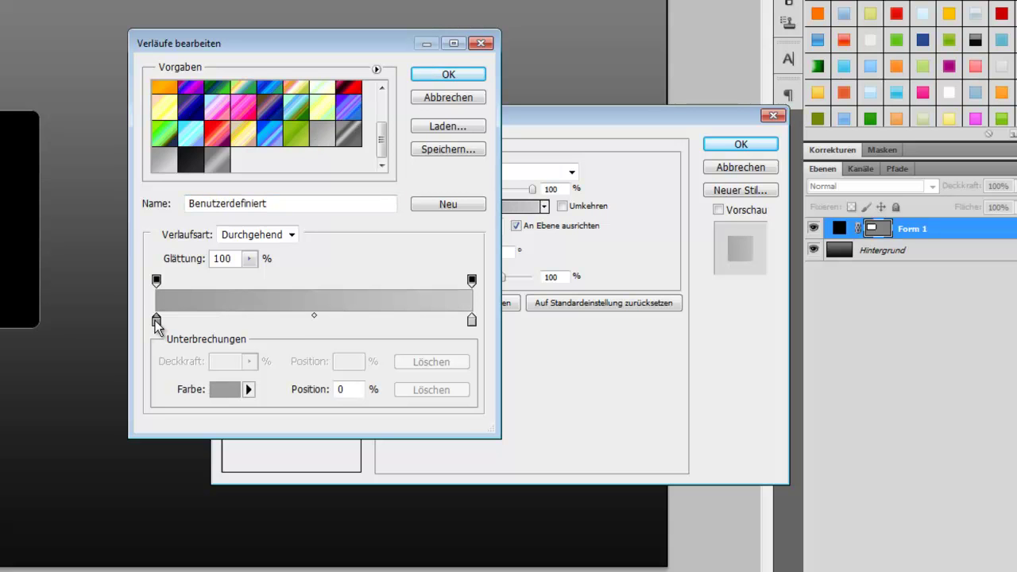
{"action": "left_click", "coordinate": [215, 397]}
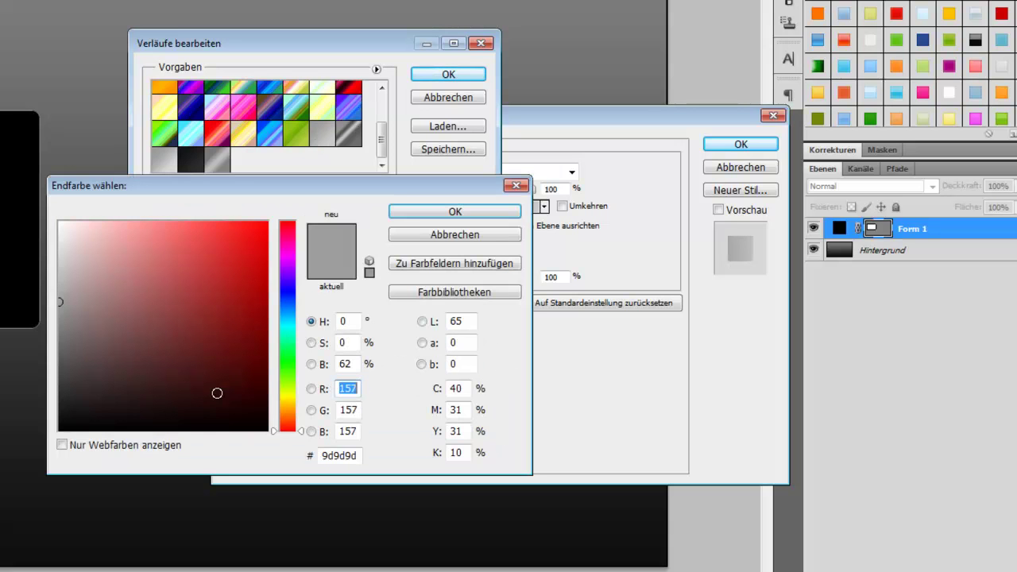
{"action": "double_click", "coordinate": [356, 458]}
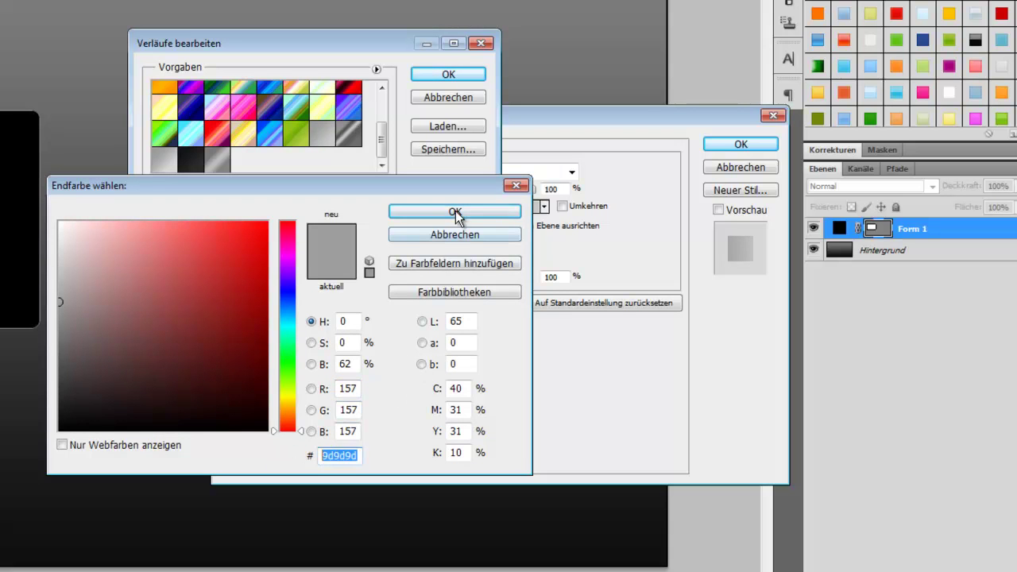
{"action": "left_click", "coordinate": [455, 212]}
{"action": "left_click", "coordinate": [471, 320]}
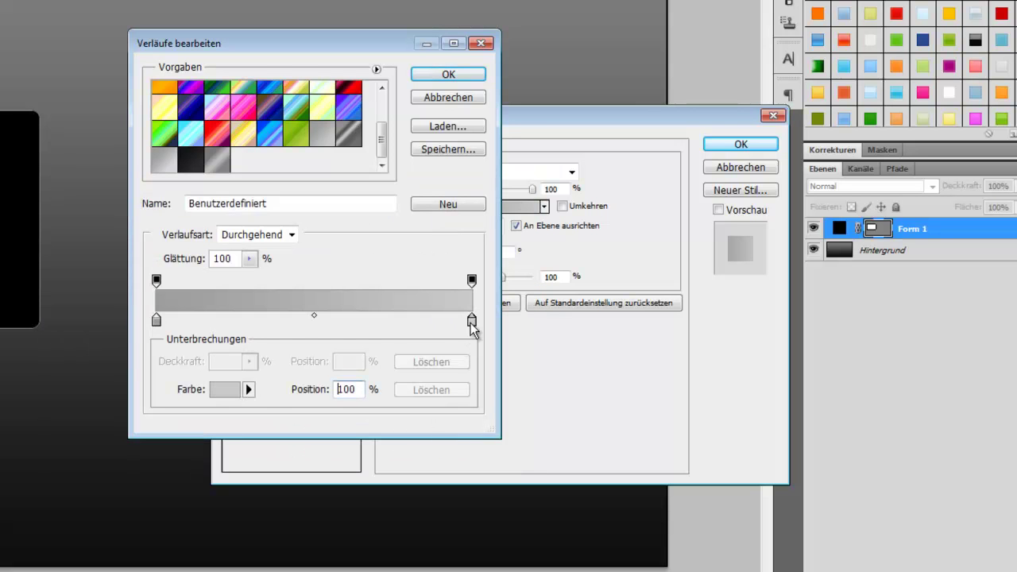
{"action": "left_click", "coordinate": [229, 395]}
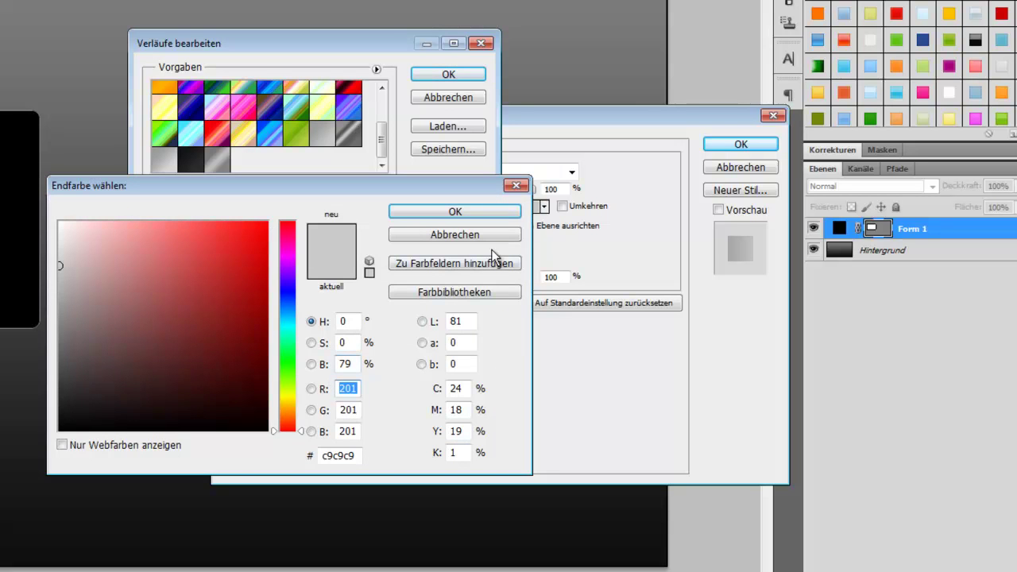
{"action": "left_click", "coordinate": [491, 213]}
{"action": "left_click", "coordinate": [448, 74]}
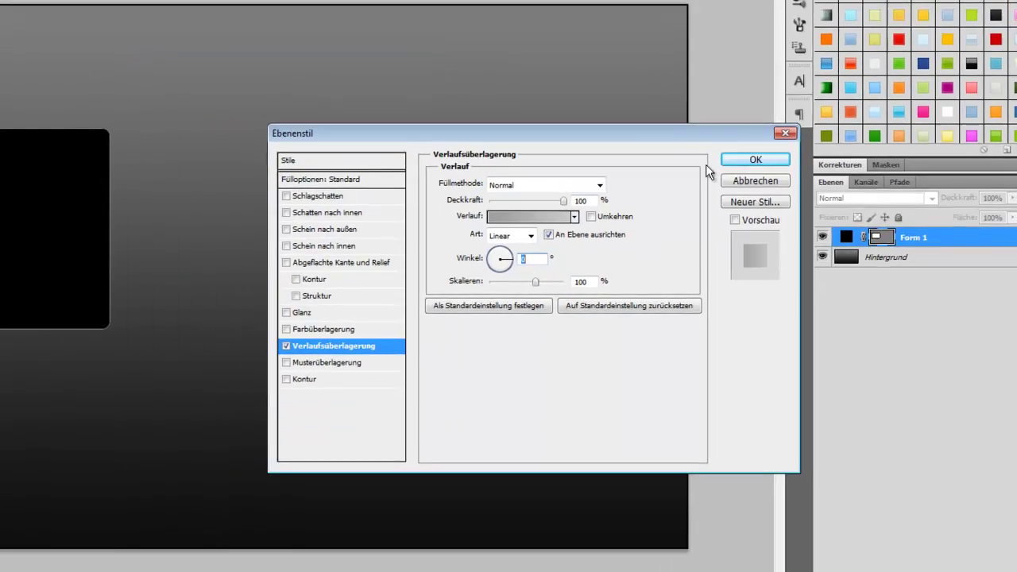
{"action": "left_click", "coordinate": [762, 159]}
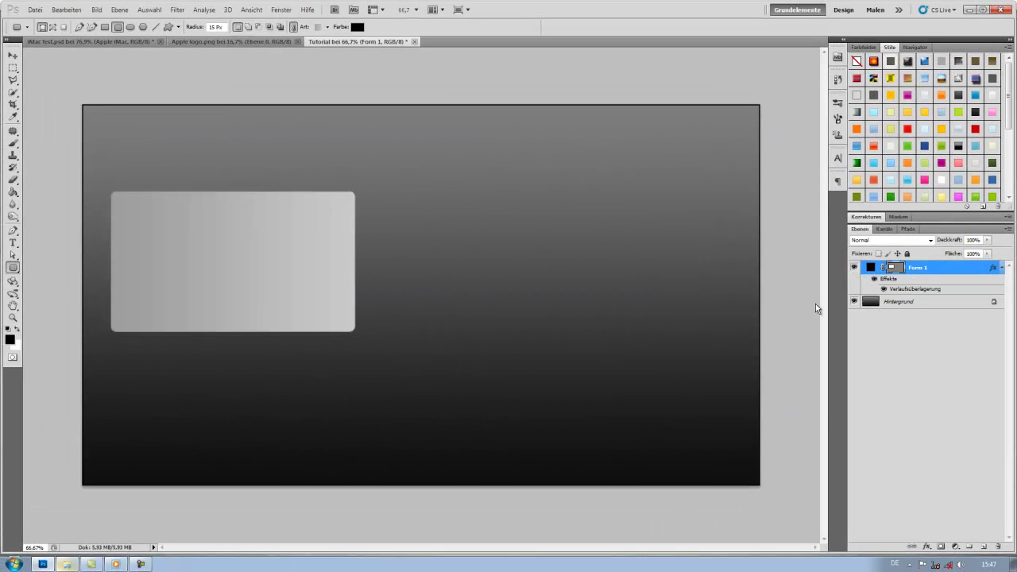
Step: Rename the Form 1 layer to Hintergrund Silber
{"action": "double_click", "coordinate": [918, 269]}
{"action": "type", "text": "Hintergru"}
{"action": "type", "text": " Silbe"}
{"action": "type", "text": "r"}
{"action": "key", "text": "Return"}
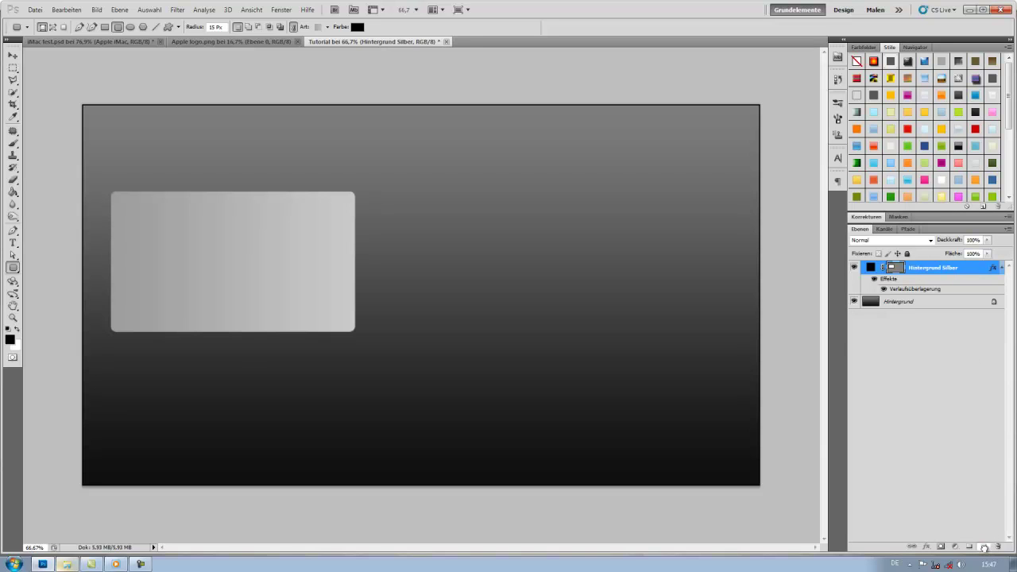
Step: Duplicate Hintergrund Silber and name the copy Bildschirm
{"action": "left_click_drag", "start_coordinate": [983, 549], "coordinate": [984, 549]}
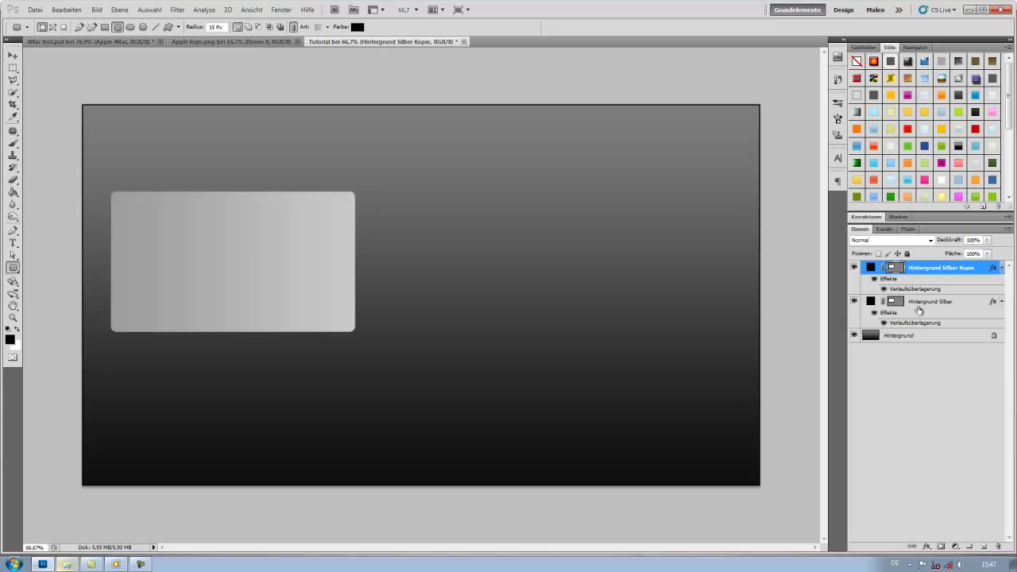
{"action": "double_click", "coordinate": [942, 268]}
{"action": "type", "text": "Bildschirm"}
{"action": "key", "text": "Return"}
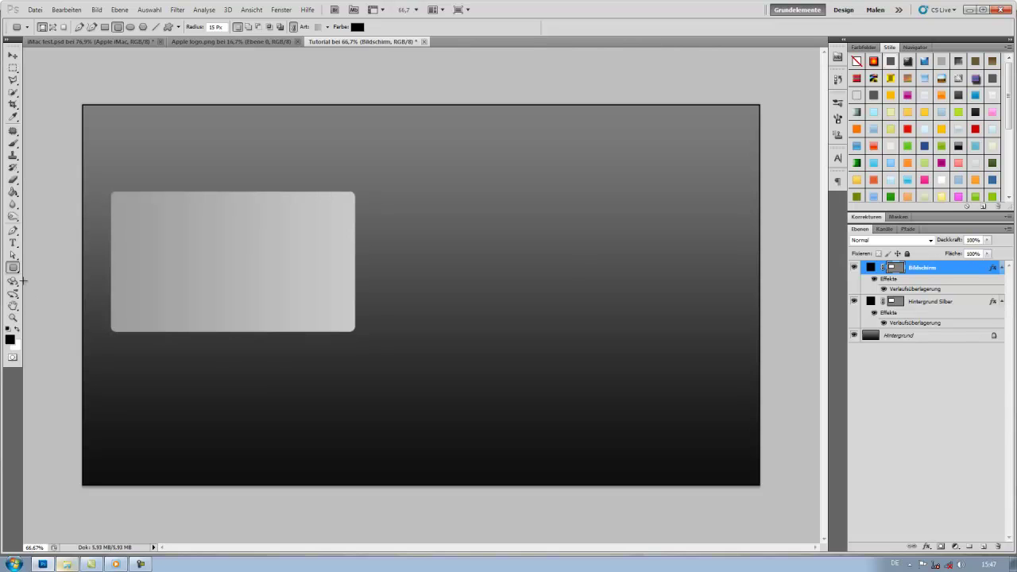
Step: Select the anchor points along Bildschirm's bottom edge with the Direct Selection tool
{"action": "left_click_drag", "start_coordinate": [13, 255], "coordinate": [42, 266]}
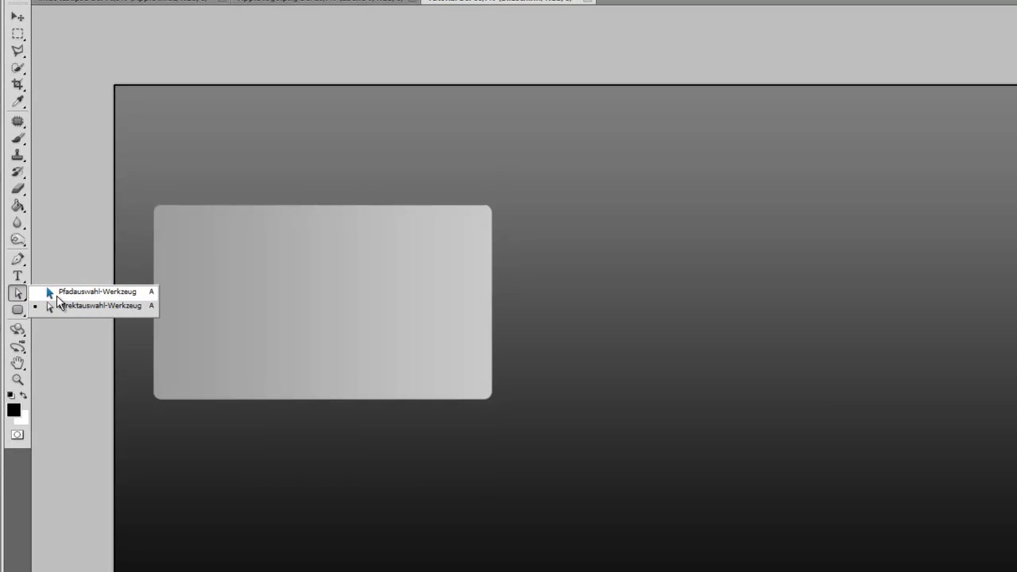
{"action": "left_click", "coordinate": [57, 296]}
{"action": "left_click_drag", "start_coordinate": [18, 292], "coordinate": [61, 314]}
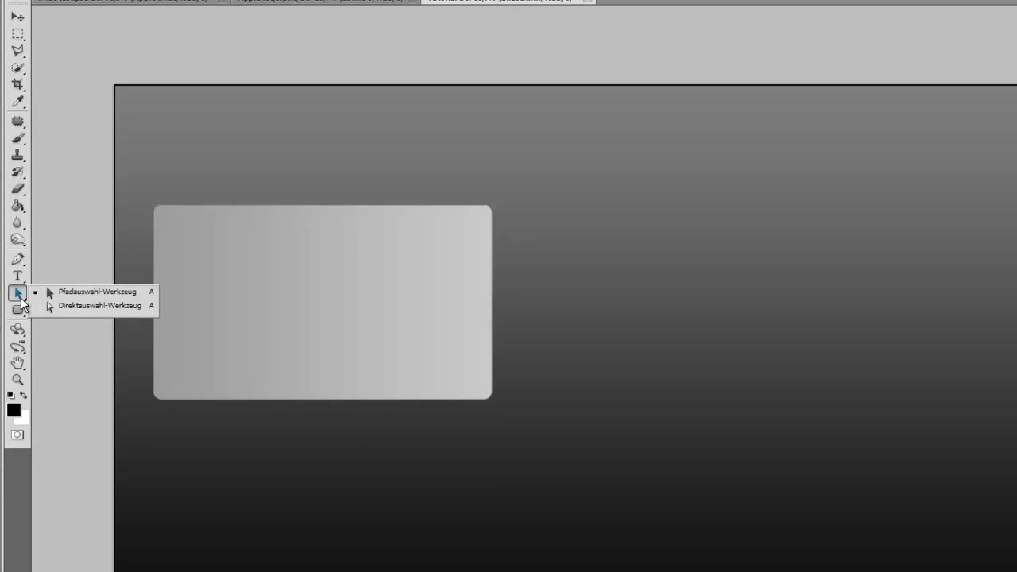
{"action": "left_click", "coordinate": [62, 314]}
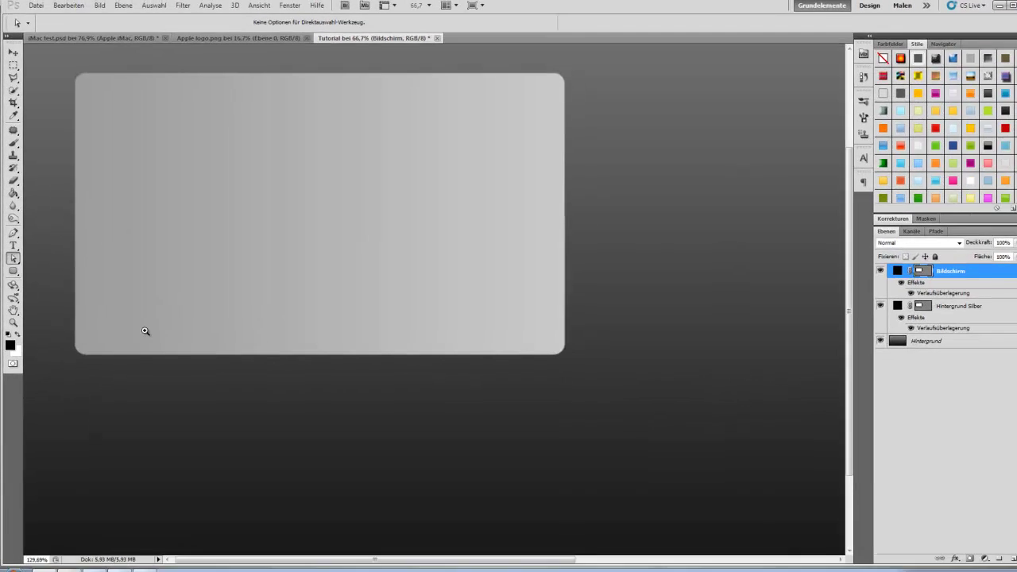
{"action": "left_click_drag", "start_coordinate": [143, 332], "coordinate": [152, 329]}
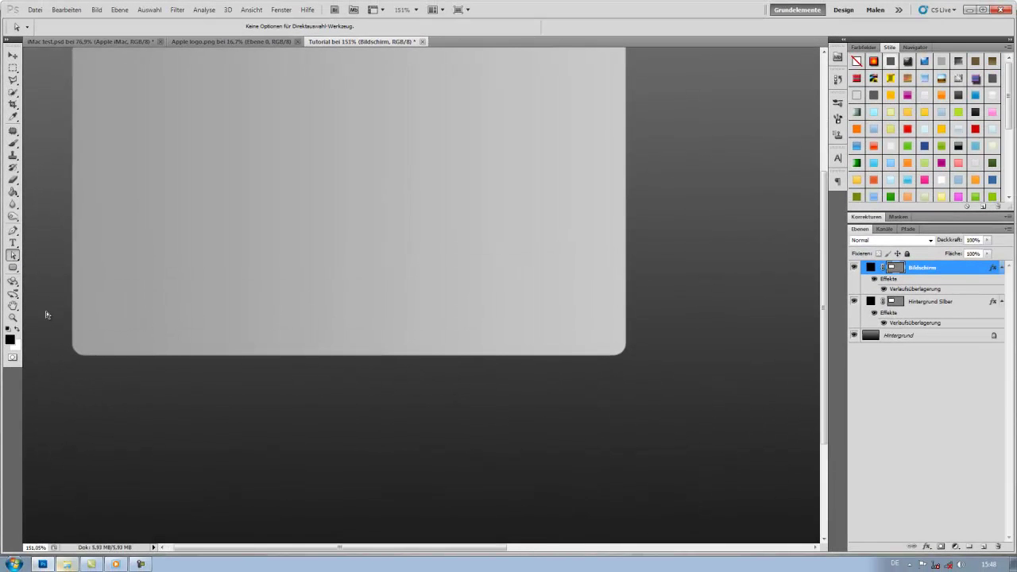
{"action": "left_click_drag", "start_coordinate": [53, 327], "coordinate": [672, 395]}
Step: Nudge Bildschirm's bottom edge upward, exposing a silver strip, and open its overlay gradient
{"action": "key", "text": "ctrl+minus"}
{"action": "key", "text": "ctrl+minus"}
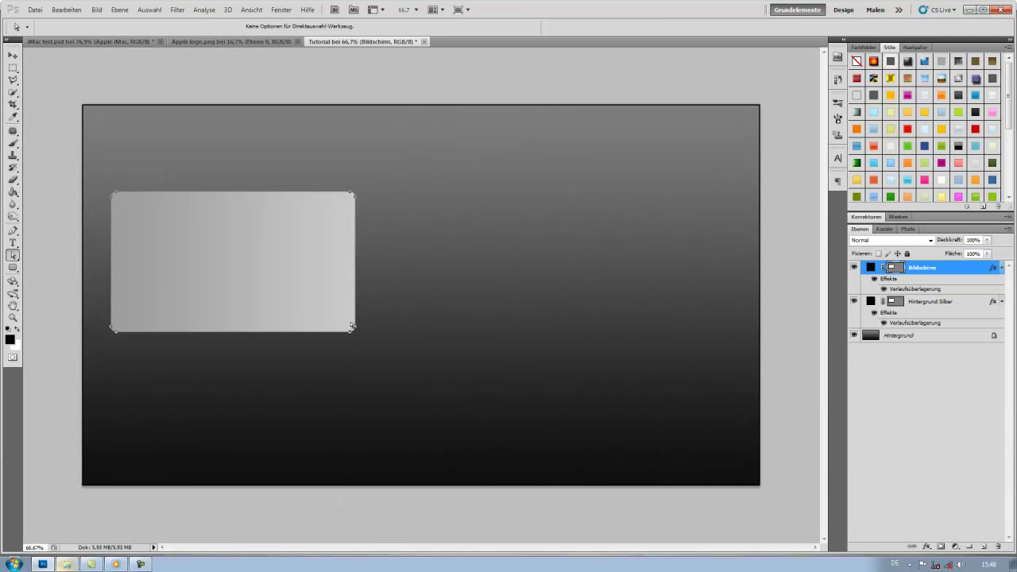
{"action": "key", "text": "shift+Up"}
{"action": "key", "text": "shift+Up"}
{"action": "key", "text": "shift+Up"}
{"action": "key", "text": "shift+Up"}
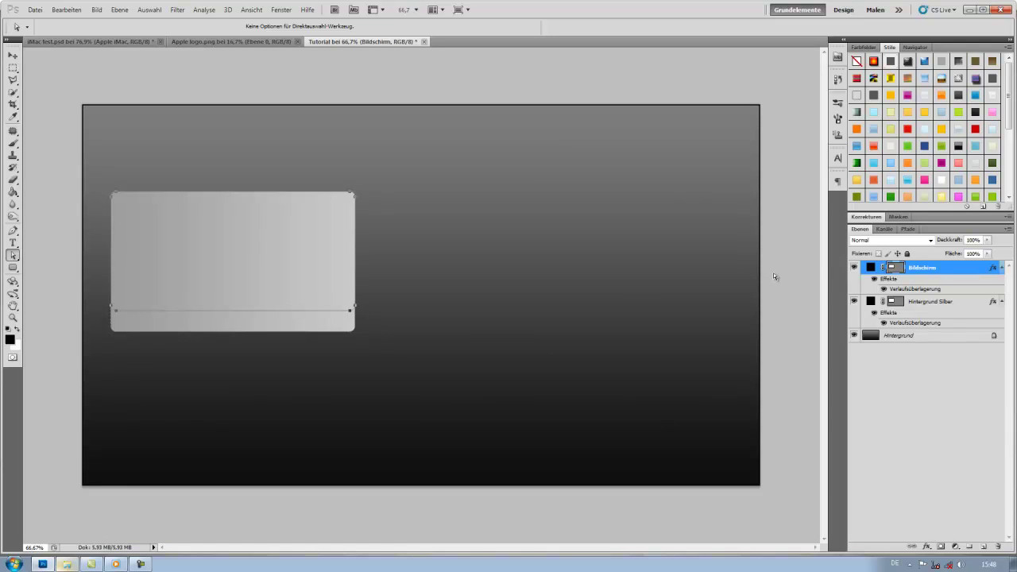
{"action": "key", "text": "shift+Up"}
{"action": "key", "text": "Down"}
{"action": "key", "text": "Down"}
{"action": "key", "text": "Down"}
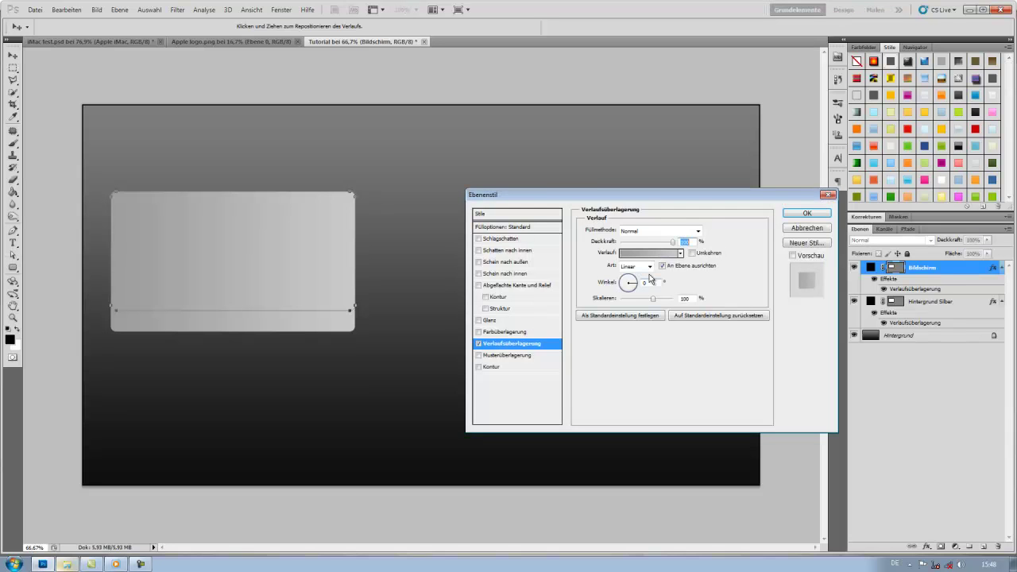
{"action": "left_click", "coordinate": [650, 256]}
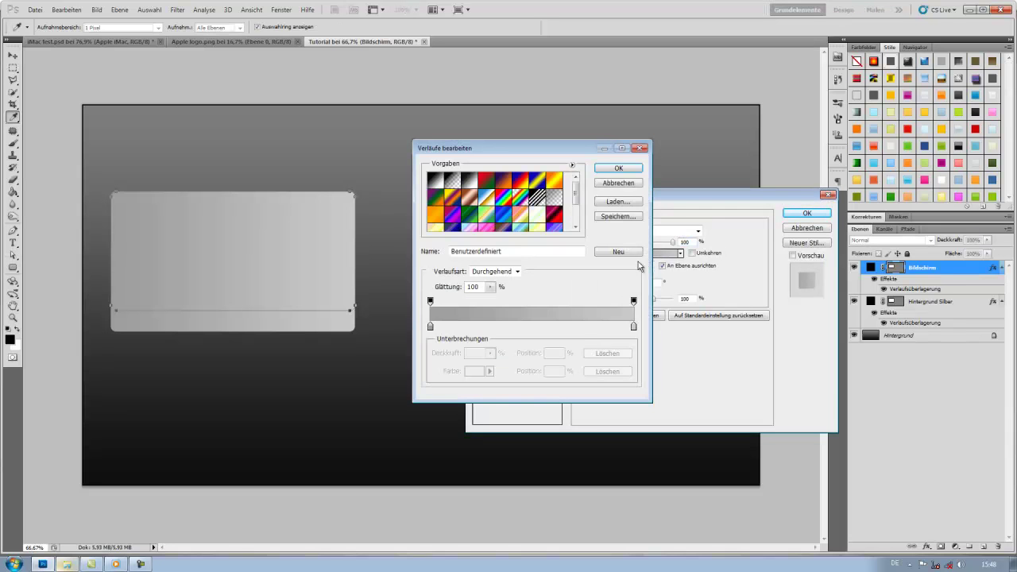
Step: Give Bildschirm's gradient overlay dark stops of #151515 and #2c2c2c
{"action": "left_click_drag", "start_coordinate": [560, 150], "coordinate": [474, 172]}
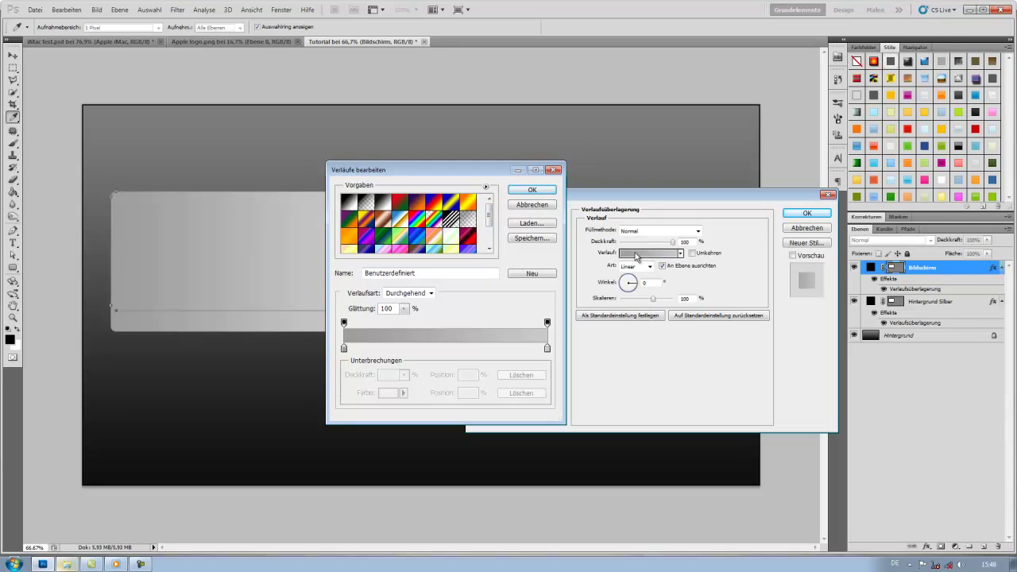
{"action": "scroll", "coordinate": [442, 216], "scroll_direction": "down", "scroll_amount": 3}
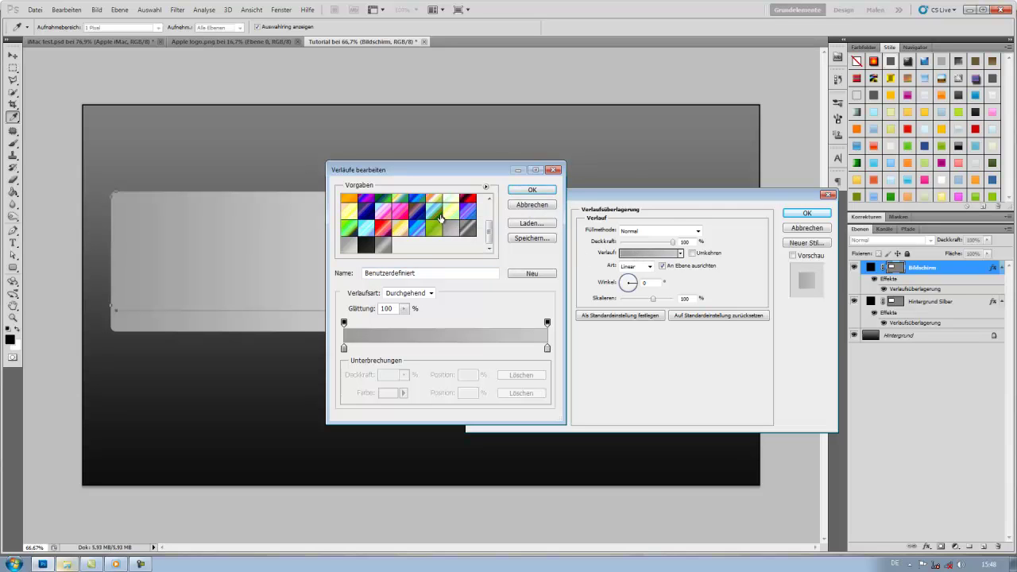
{"action": "left_click", "coordinate": [376, 251]}
{"action": "left_click", "coordinate": [344, 349]}
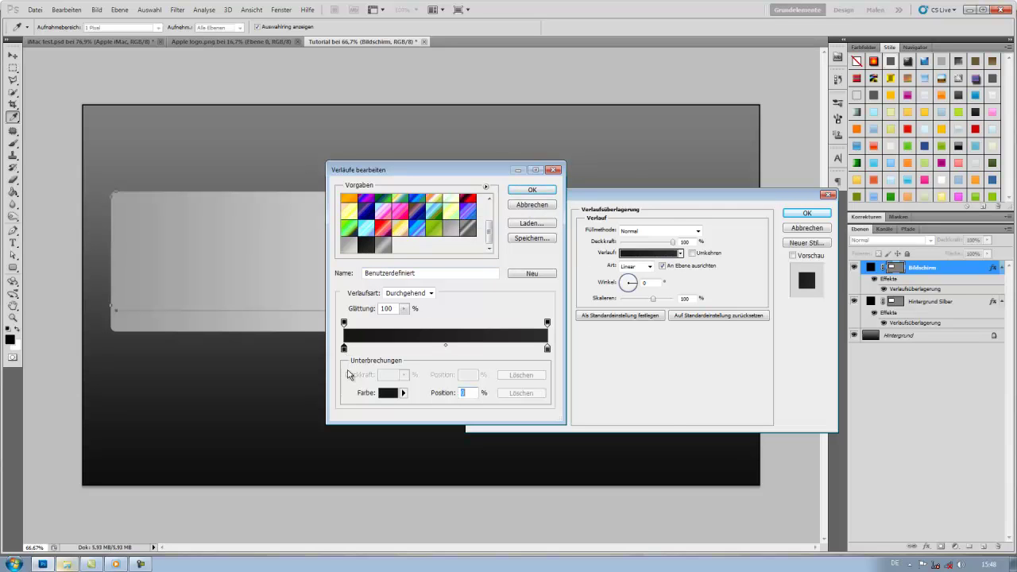
{"action": "left_click", "coordinate": [382, 394]}
{"action": "left_click", "coordinate": [561, 415]}
{"action": "left_click", "coordinate": [630, 257]}
{"action": "left_click", "coordinate": [388, 394]}
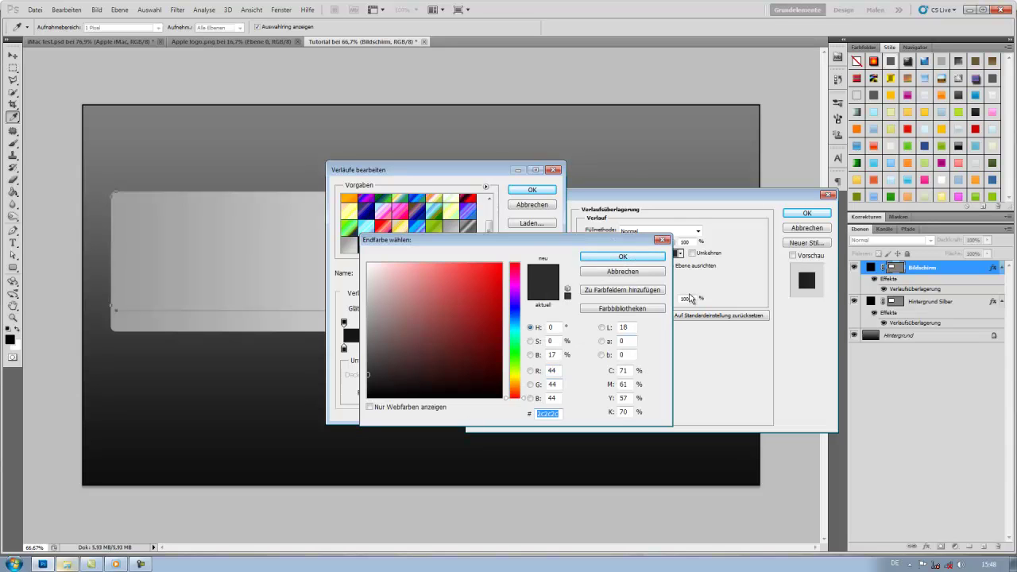
{"action": "left_click", "coordinate": [638, 258]}
{"action": "left_click", "coordinate": [532, 189]}
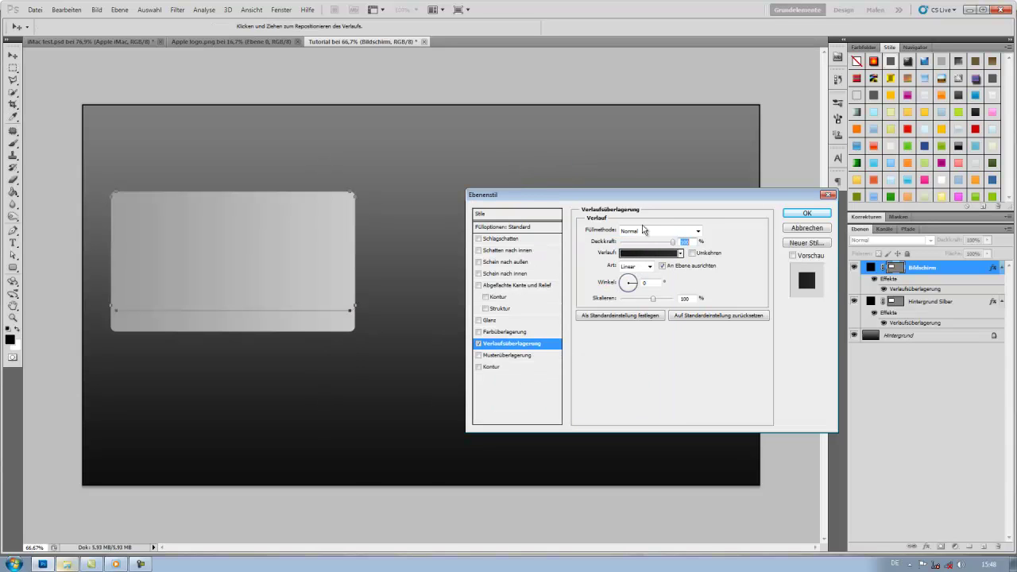
Step: Add a 21 px black stroke positioned inside to the Bildschirm layer
{"action": "left_click", "coordinate": [485, 368]}
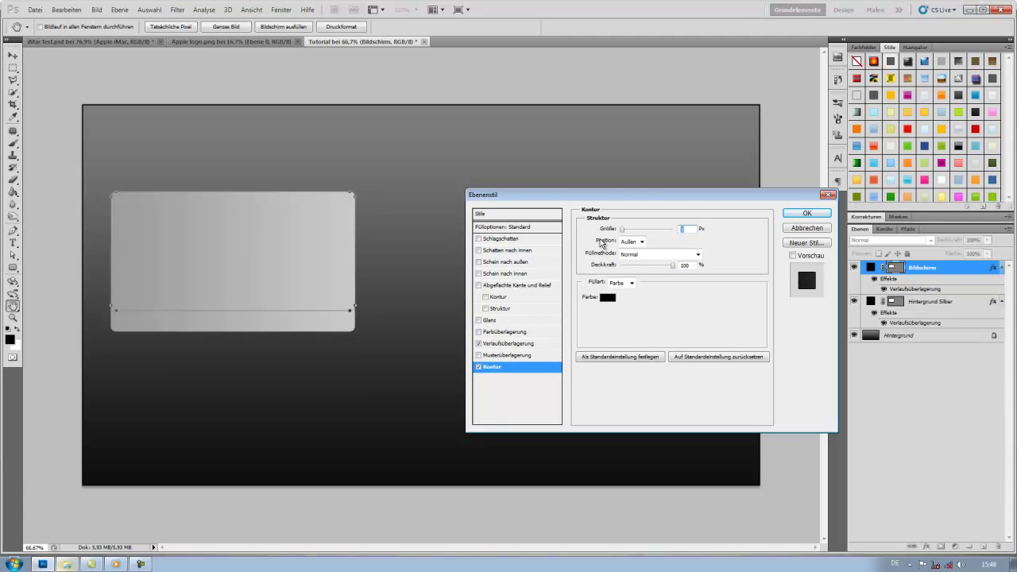
{"action": "type", "text": "21"}
{"action": "left_click", "coordinate": [640, 242]}
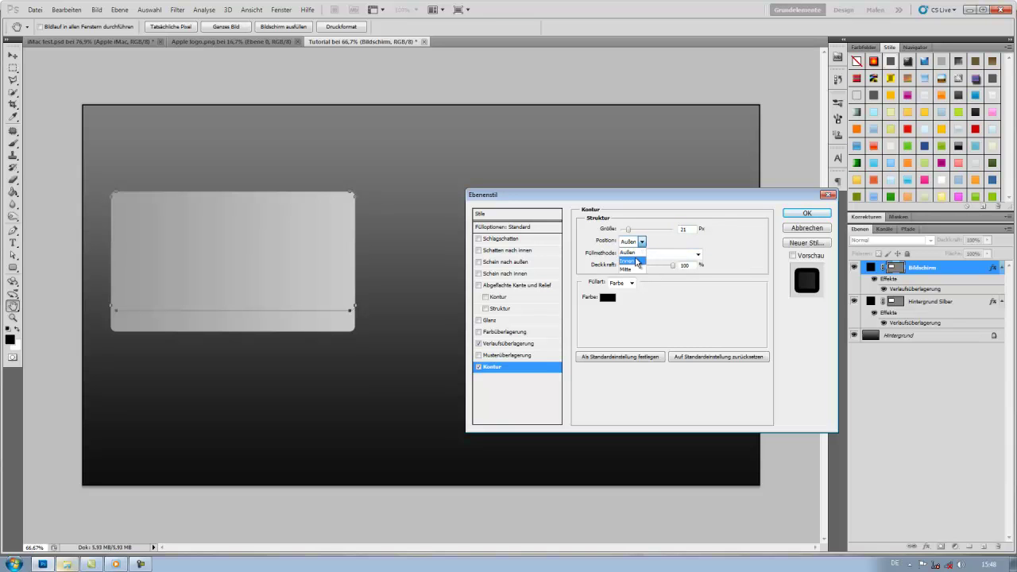
{"action": "left_click", "coordinate": [627, 261]}
{"action": "left_click", "coordinate": [608, 297]}
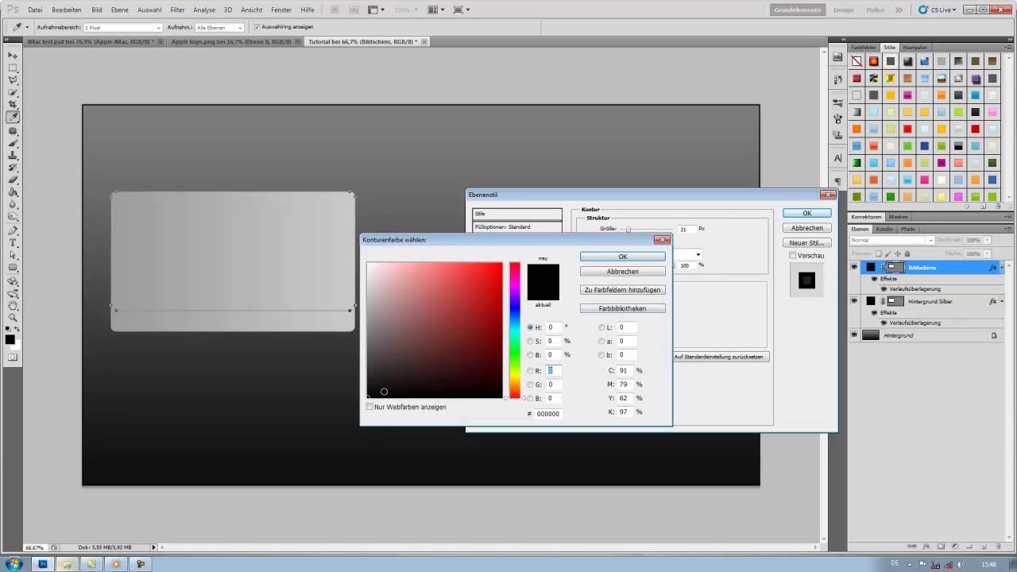
{"action": "left_click", "coordinate": [642, 257]}
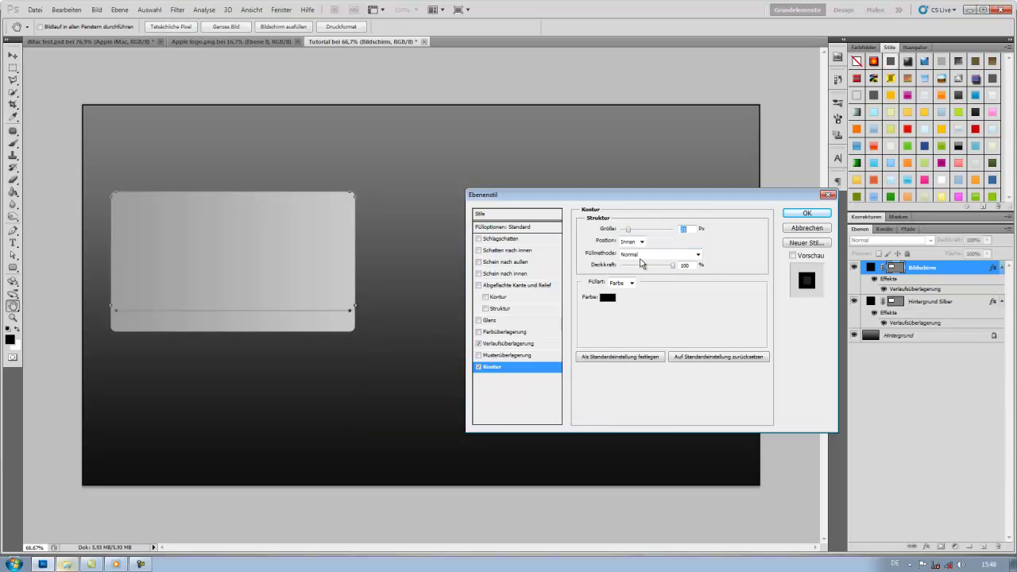
{"action": "left_click", "coordinate": [807, 213]}
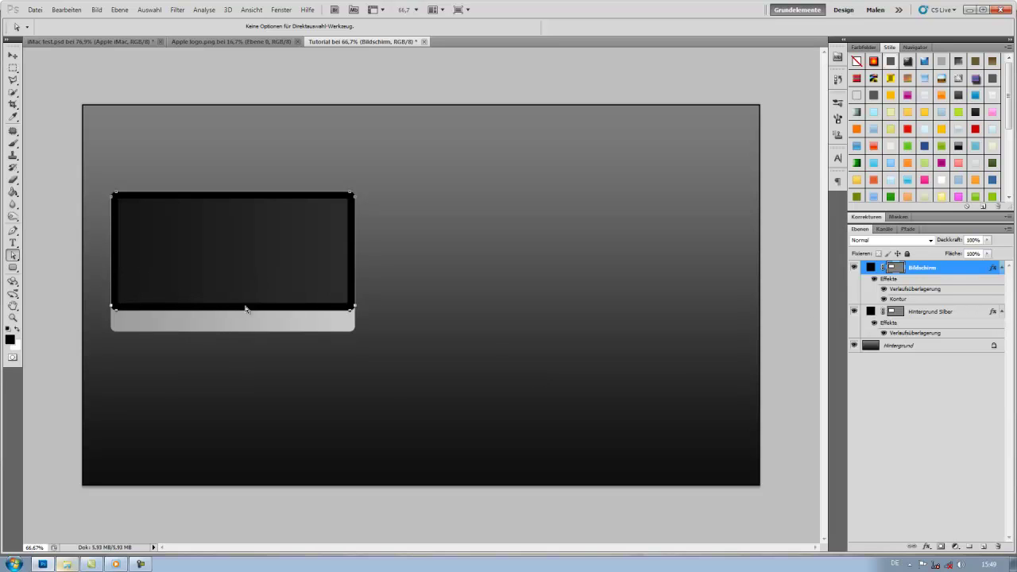
Step: Rasterize Bildschirm and delete its black bezel pixels covering the silver base
{"action": "left_click", "coordinate": [13, 68]}
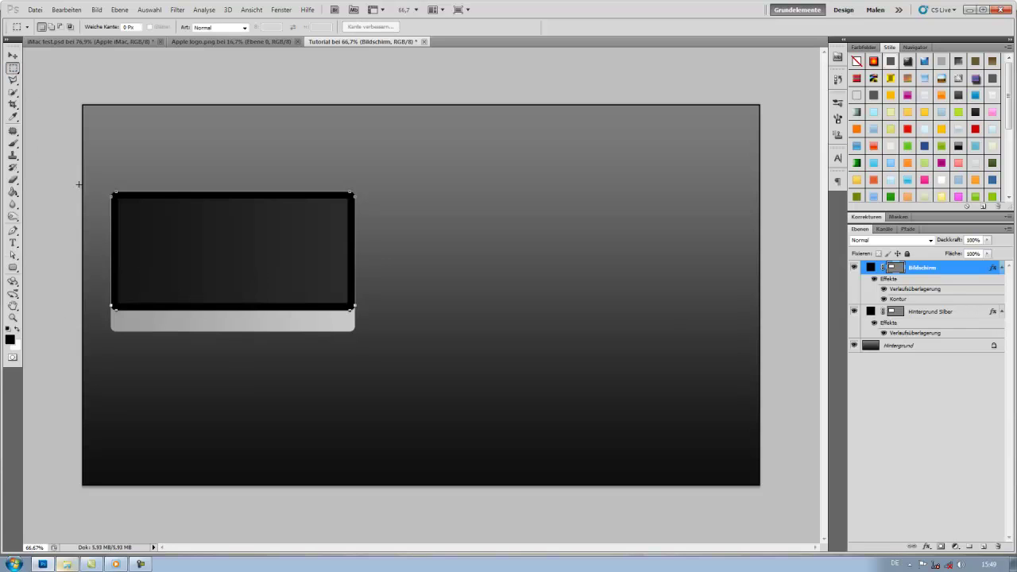
{"action": "right_click", "coordinate": [933, 274]}
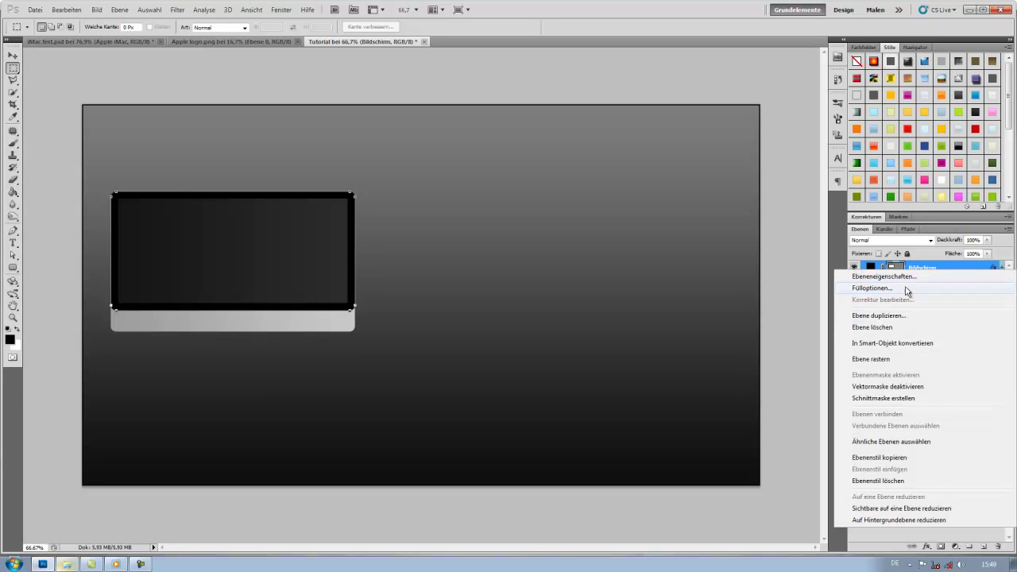
{"action": "left_click", "coordinate": [869, 359]}
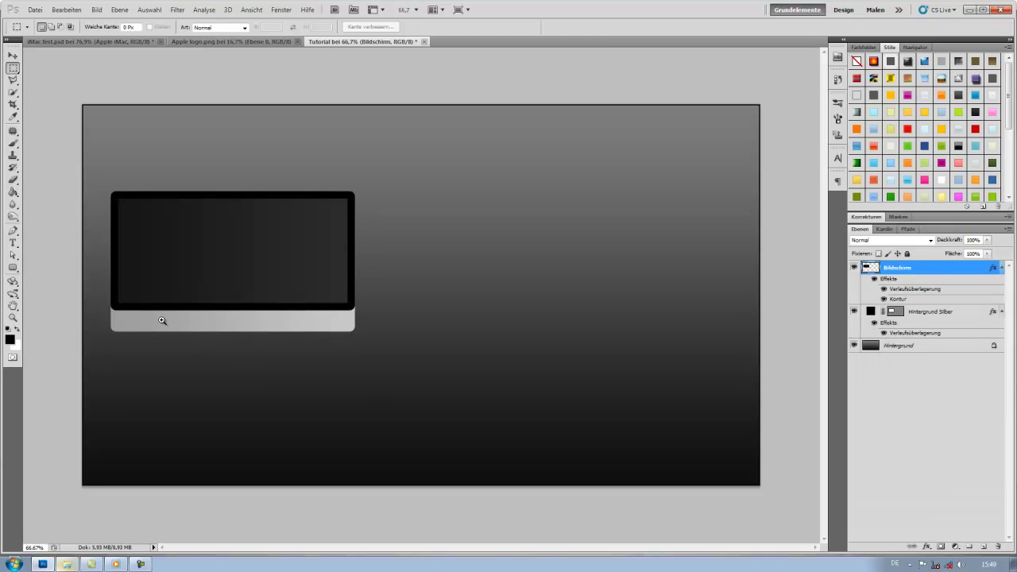
{"action": "left_click_drag", "start_coordinate": [191, 324], "coordinate": [179, 321]}
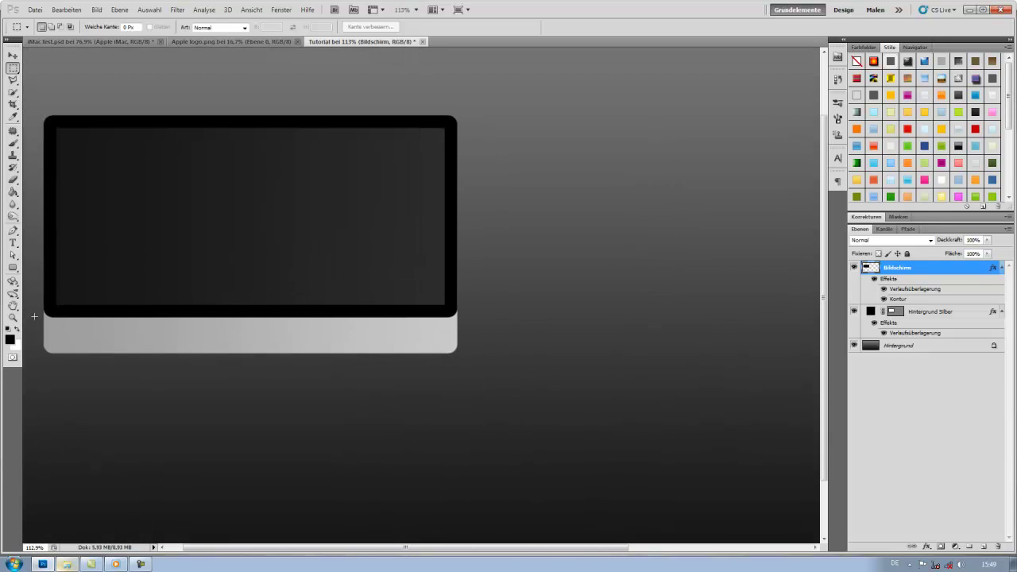
{"action": "left_click_drag", "start_coordinate": [37, 306], "coordinate": [481, 383]}
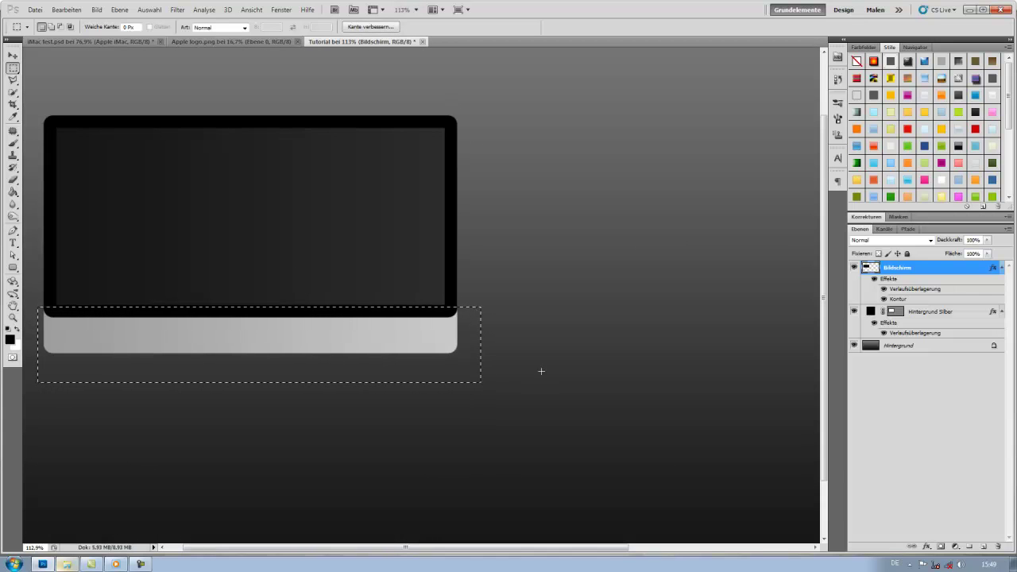
{"action": "key", "text": "Delete"}
{"action": "key", "text": "ctrl+d"}
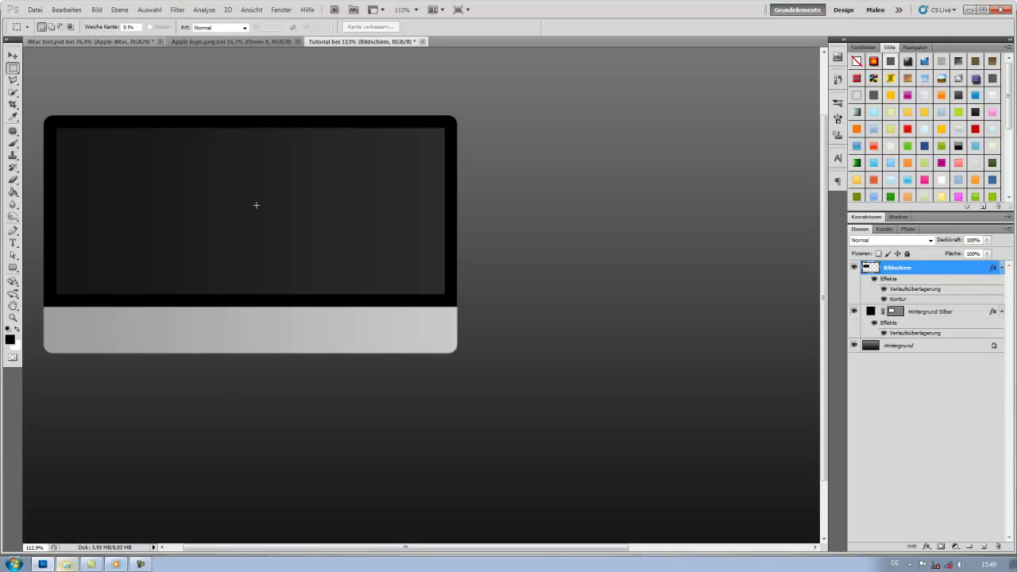
Step: Free-transform the screen panel downward to about 108.85% height
{"action": "left_click", "coordinate": [66, 9]}
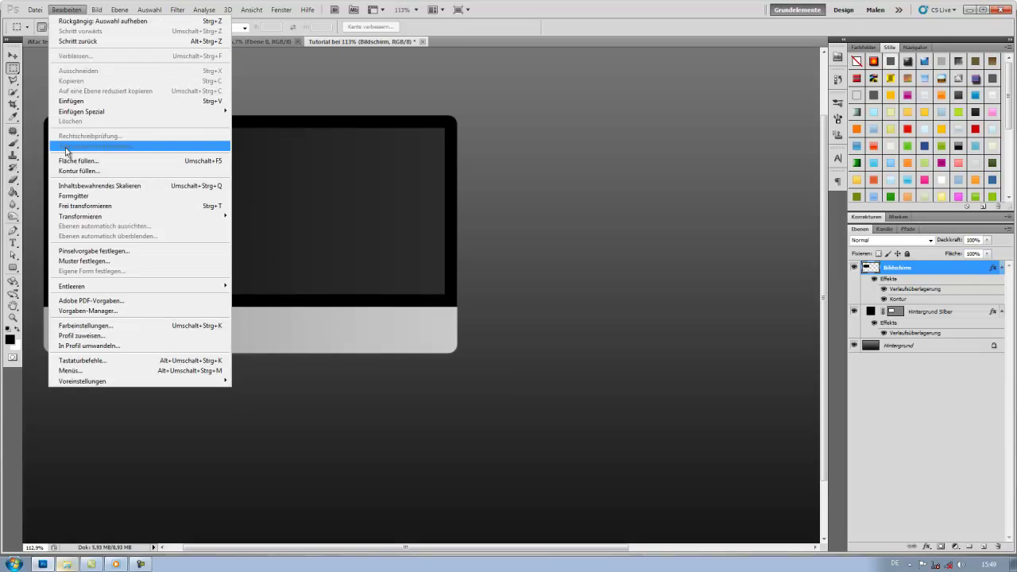
{"action": "left_click", "coordinate": [79, 206]}
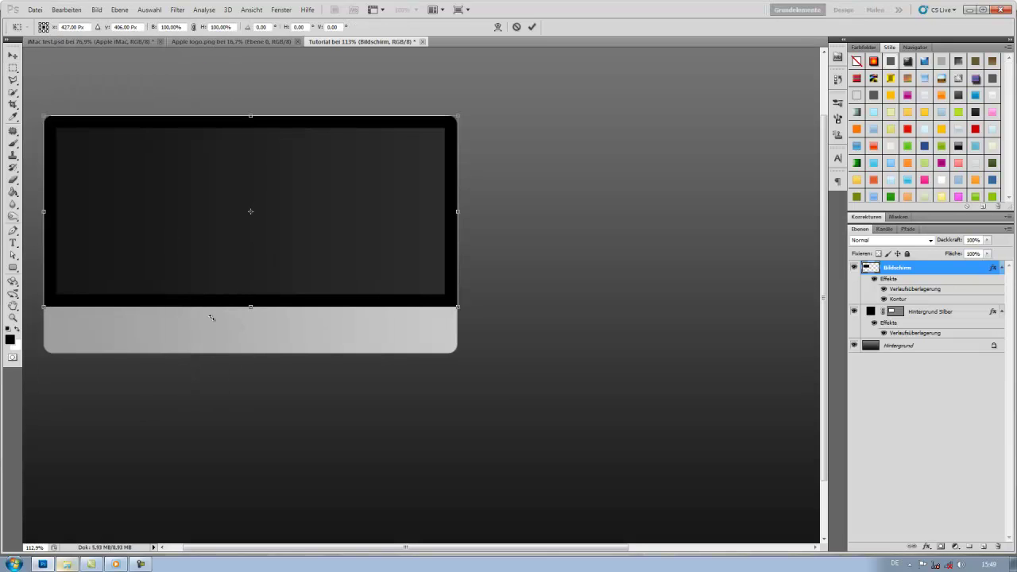
{"action": "left_click_drag", "start_coordinate": [250, 308], "coordinate": [251, 323]}
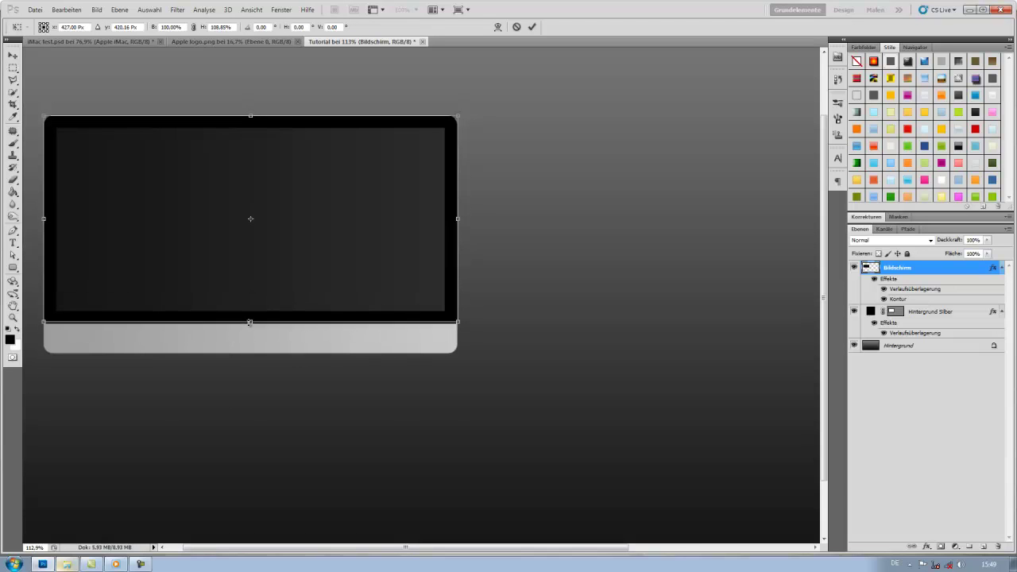
{"action": "key", "text": "Return"}
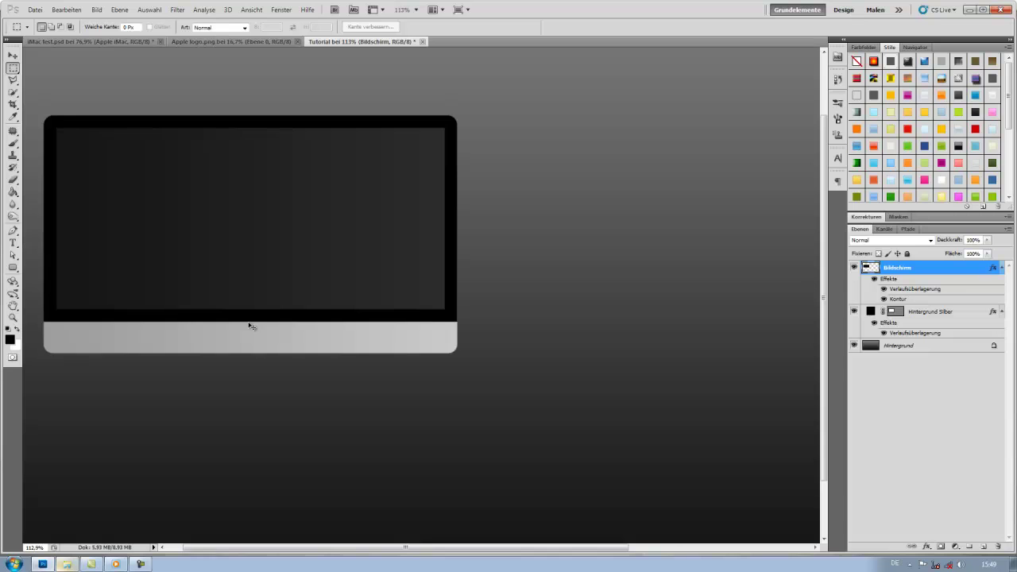
{"action": "scroll", "coordinate": [248, 325], "scroll_direction": "down", "scroll_amount": 3}
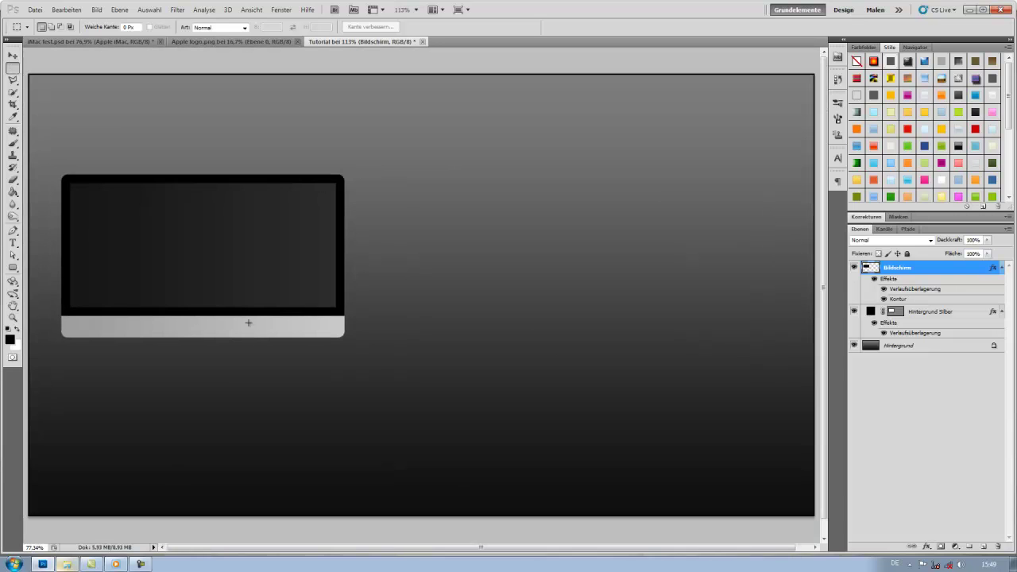
Step: Switch to the Pen tool in shape-layer mode with Style set to none
{"action": "left_click", "coordinate": [15, 58]}
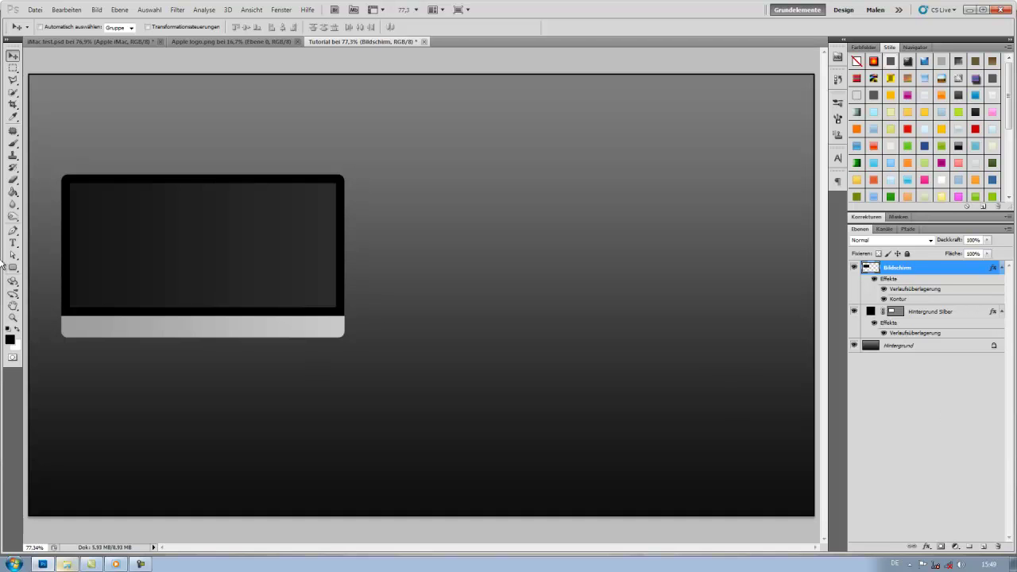
{"action": "left_click", "coordinate": [14, 232]}
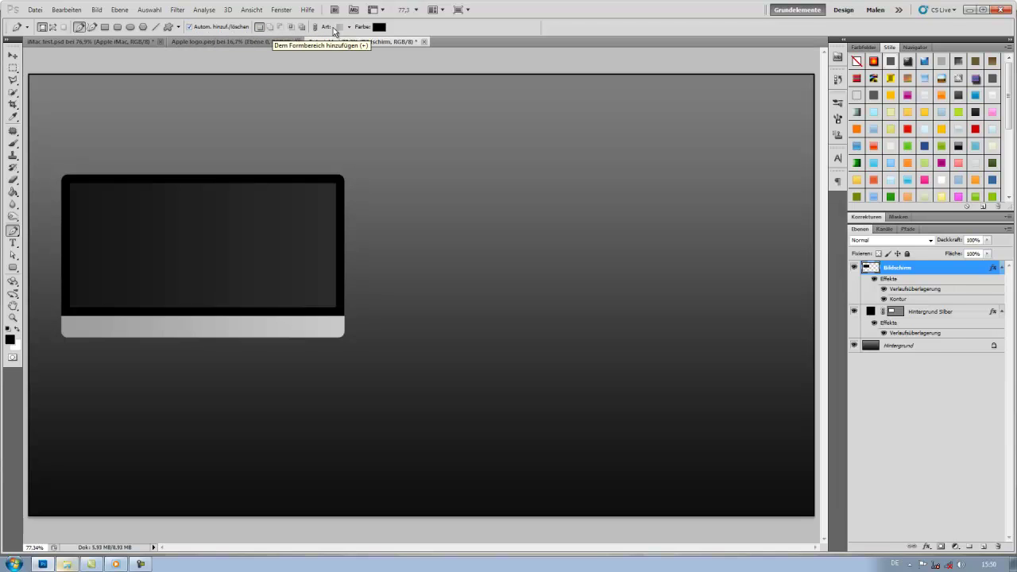
{"action": "left_click", "coordinate": [348, 27]}
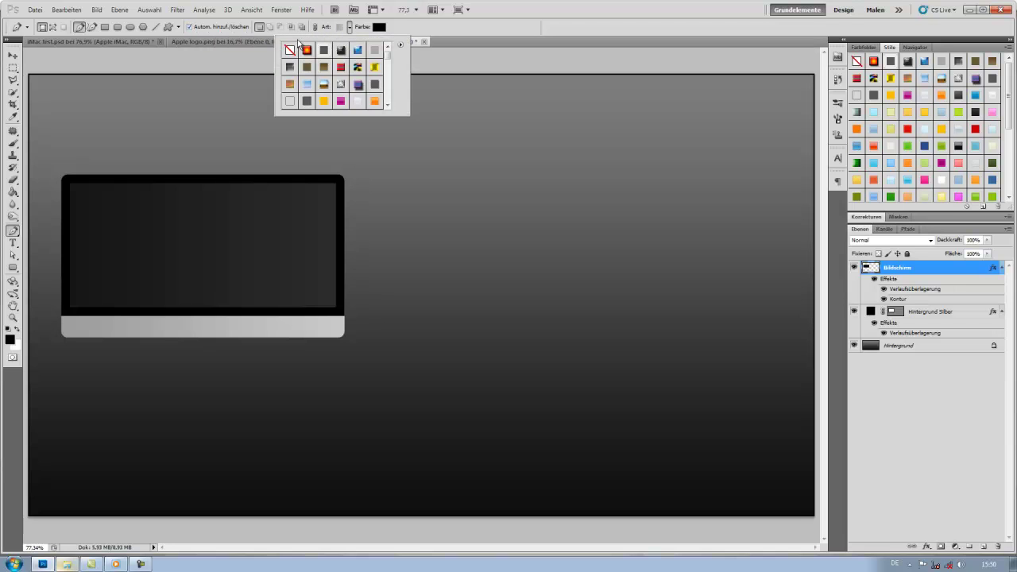
{"action": "left_click", "coordinate": [290, 50]}
{"action": "left_click", "coordinate": [400, 42]}
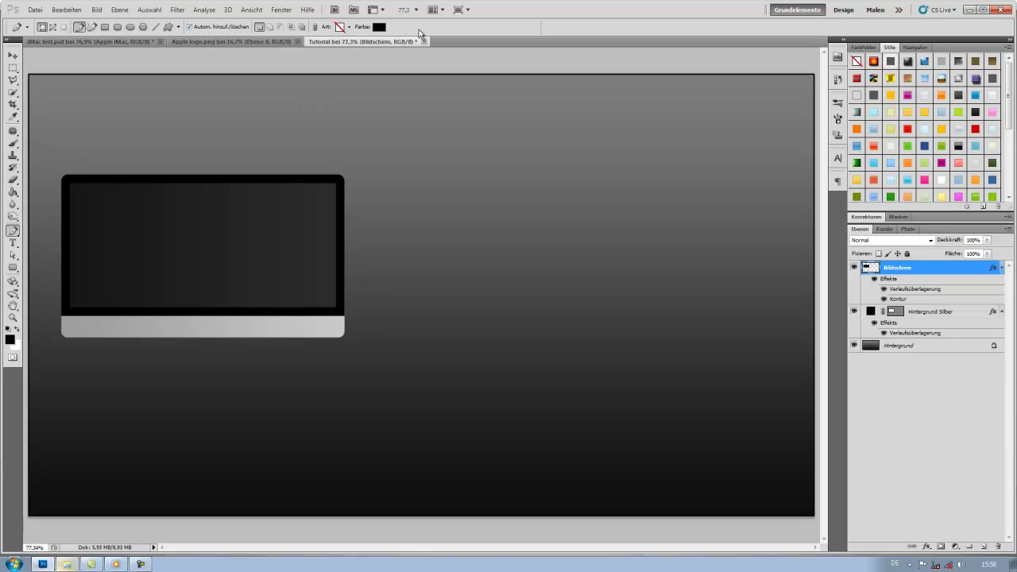
Step: Zoom in on the iMac and place the first stand point at the chin's bottom centre
{"action": "left_click", "coordinate": [186, 333], "text": "ctrl"}
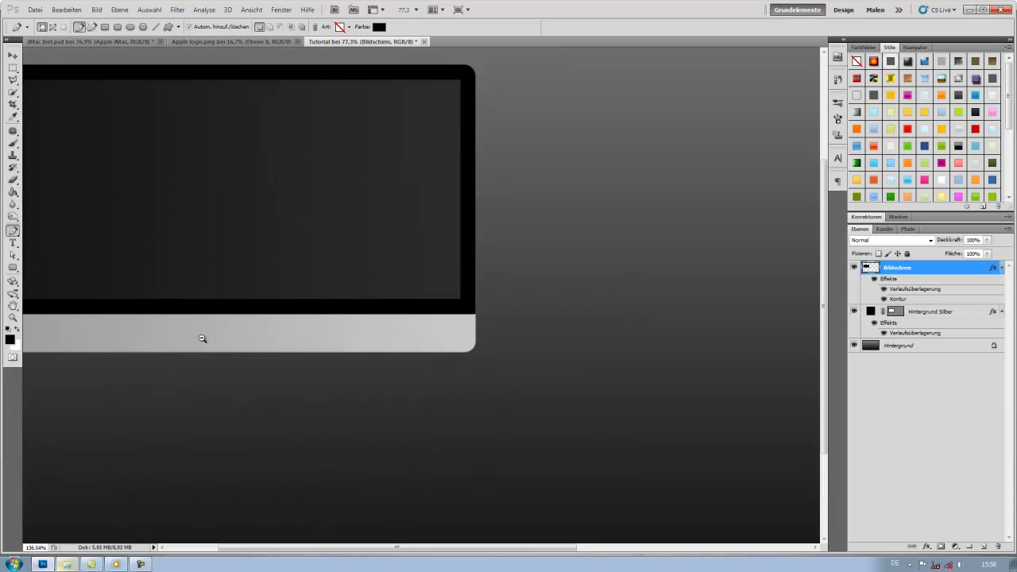
{"action": "left_click", "coordinate": [122, 343], "text": "ctrl"}
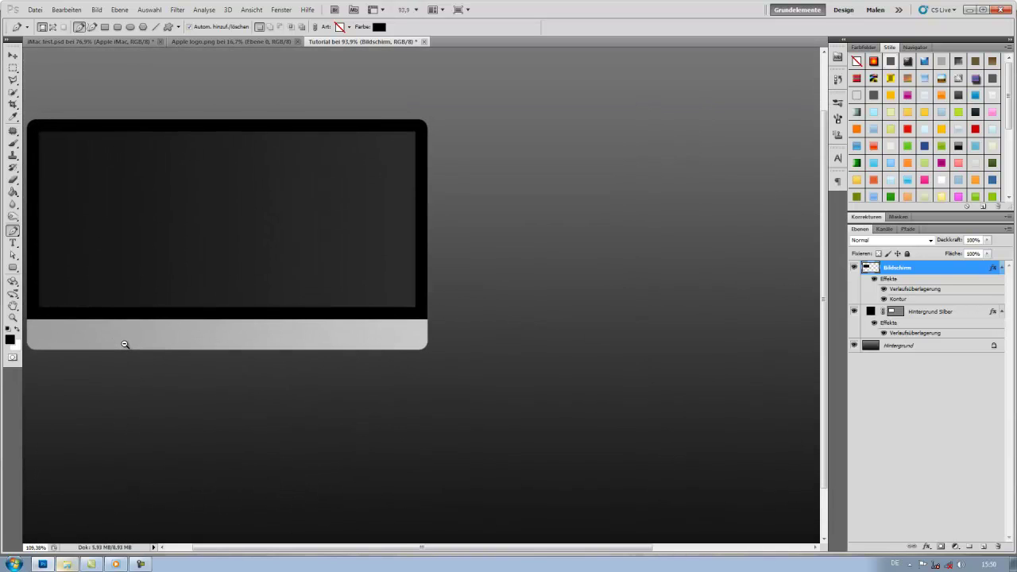
{"action": "left_click_drag", "start_coordinate": [121, 343], "coordinate": [125, 347]}
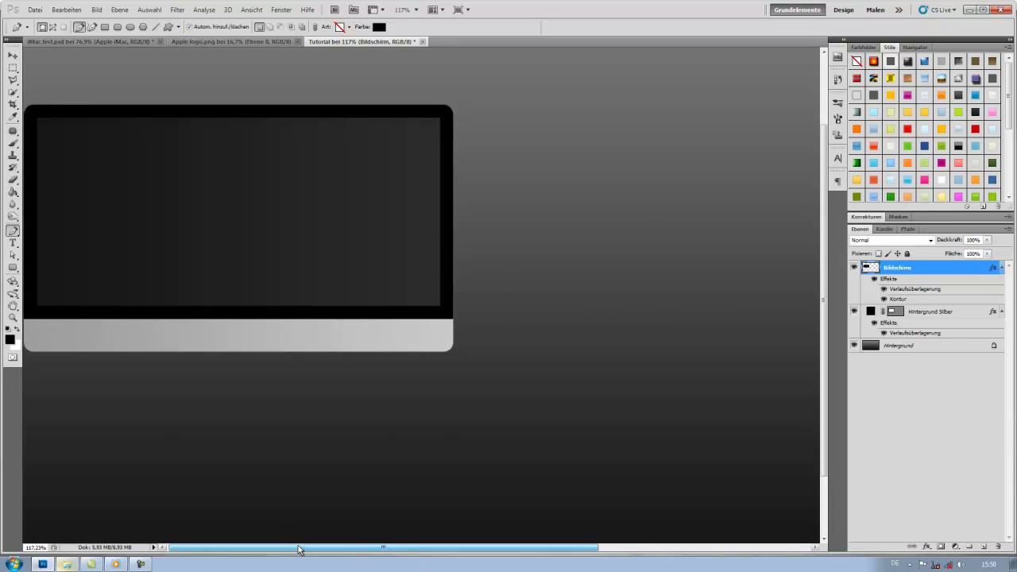
{"action": "left_click_drag", "start_coordinate": [355, 548], "coordinate": [326, 547]}
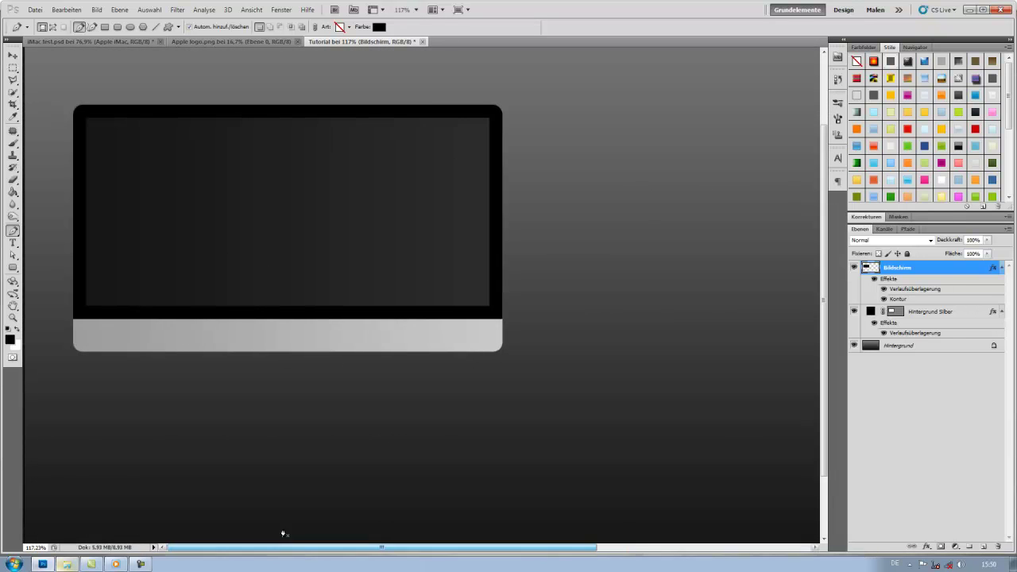
{"action": "left_click", "coordinate": [251, 344]}
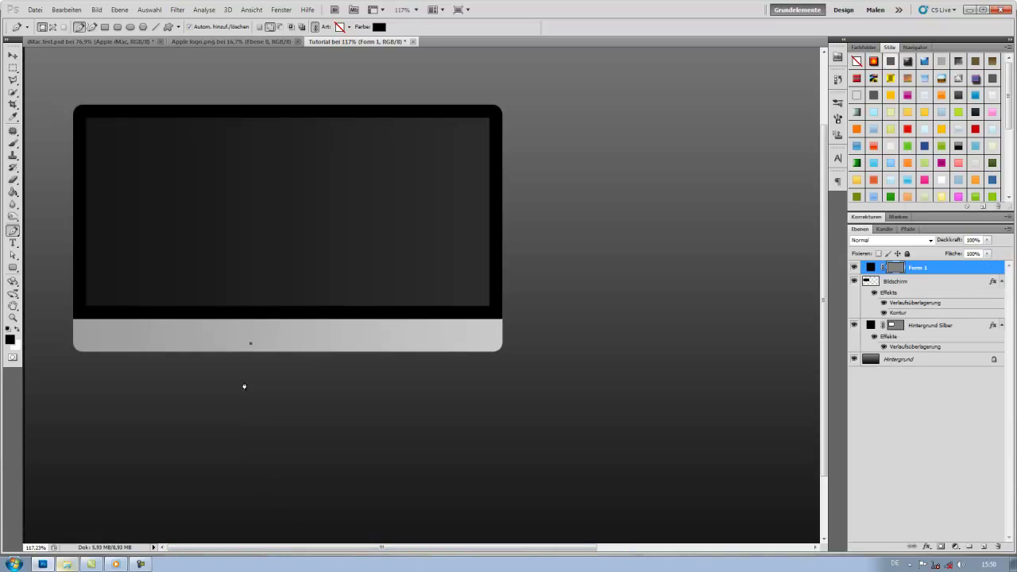
Step: Draw the stand's inward-curving left side down to its bottom-left corner
{"action": "left_click", "coordinate": [251, 435]}
{"action": "key", "text": "ctrl+z"}
{"action": "left_click", "coordinate": [251, 432]}
{"action": "left_click_drag", "start_coordinate": [250, 432], "coordinate": [231, 479]}
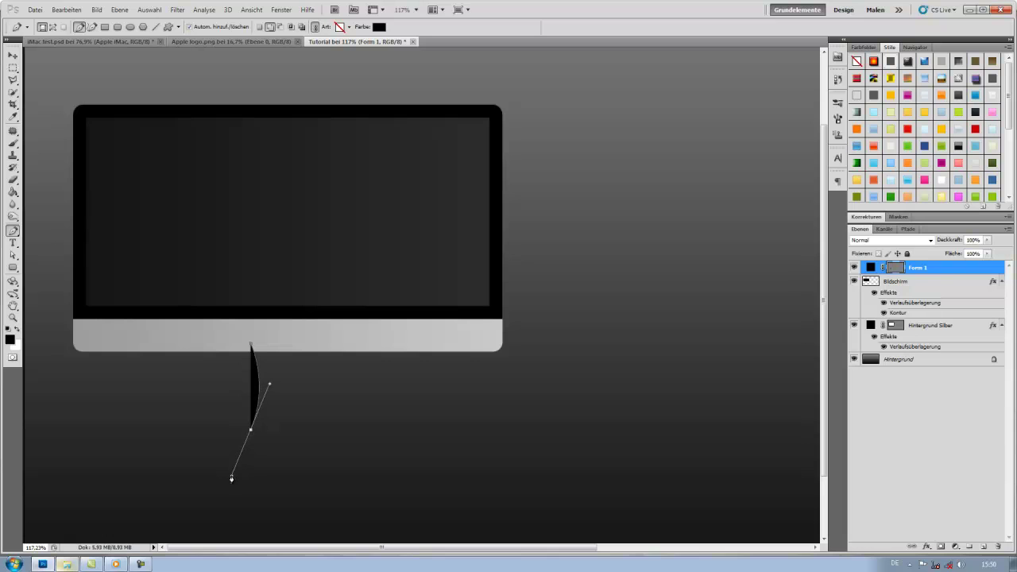
{"action": "left_click", "coordinate": [251, 432], "text": "alt"}
{"action": "left_click", "coordinate": [242, 438]}
{"action": "left_click_drag", "start_coordinate": [243, 438], "coordinate": [244, 442]}
Step: Add the straight base and inward-curving right side to close the stand outline
{"action": "left_click", "coordinate": [348, 442]}
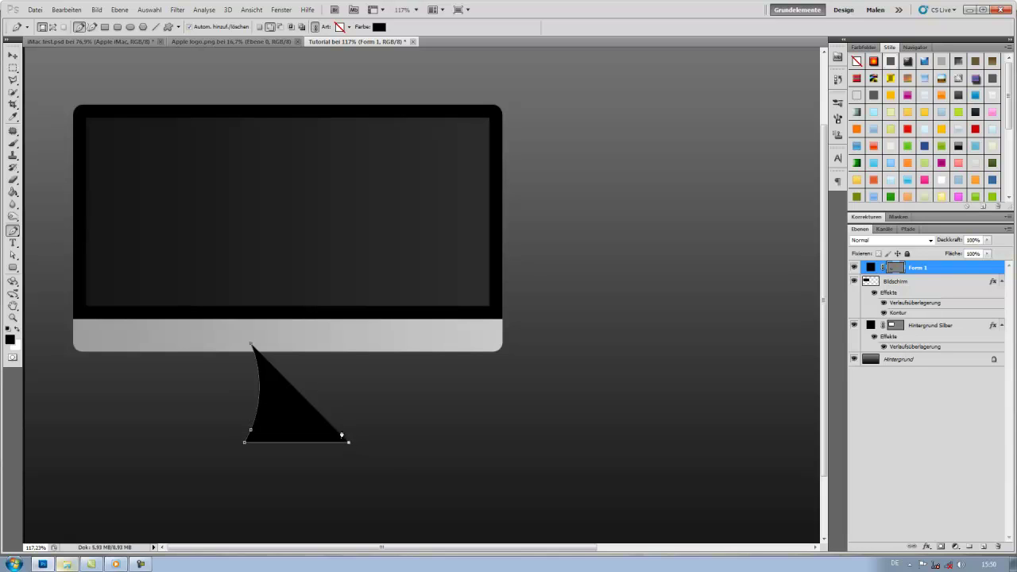
{"action": "left_click", "coordinate": [341, 427]}
{"action": "left_click_drag", "start_coordinate": [341, 345], "coordinate": [357, 333]}
{"action": "left_click_drag", "start_coordinate": [357, 332], "coordinate": [359, 329]}
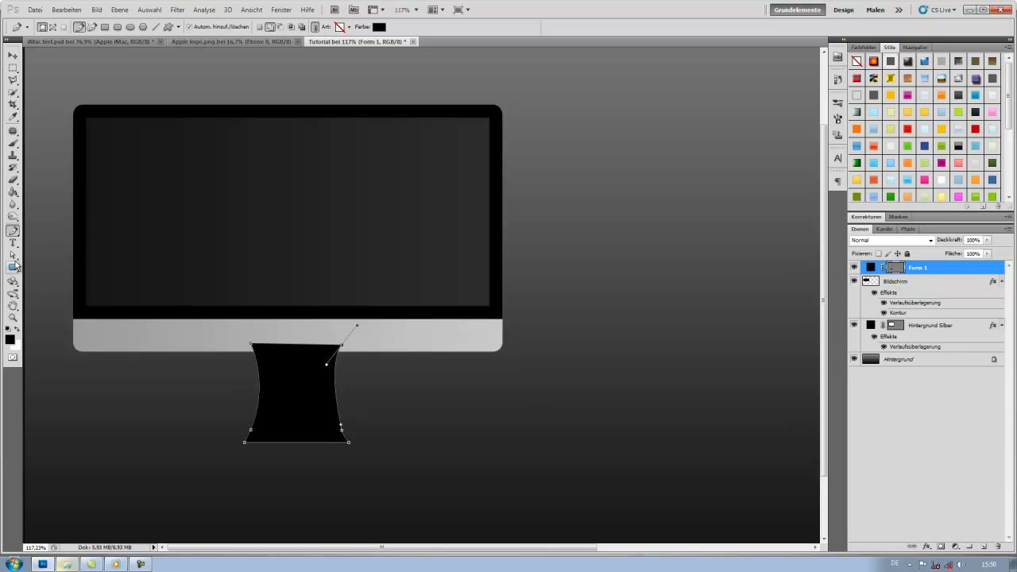
{"action": "left_click", "coordinate": [12, 254]}
{"action": "left_click", "coordinate": [44, 267]}
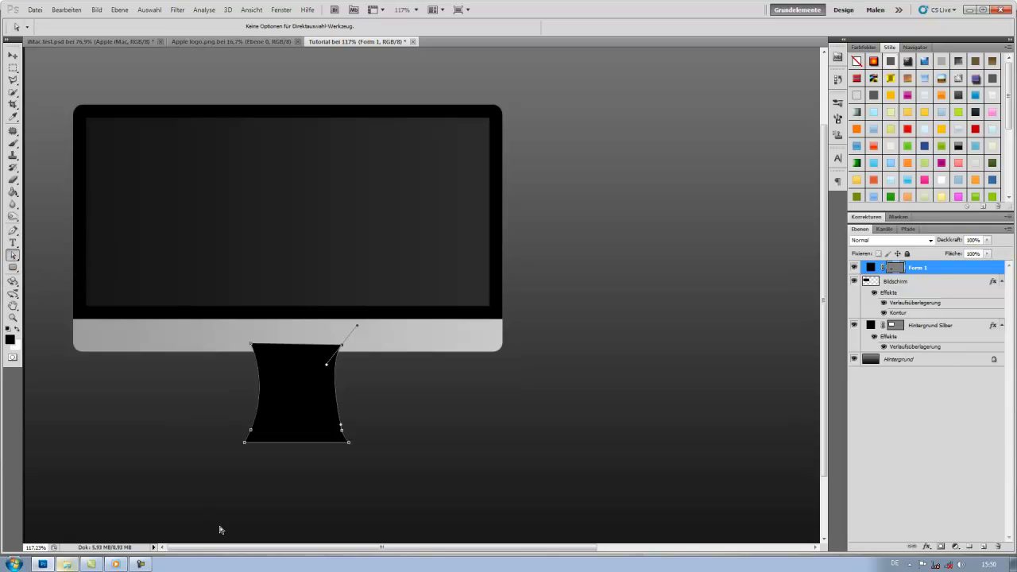
Step: Add a horizontal guide via View > New Guide, then clear all guides
{"action": "scroll", "coordinate": [240, 433], "scroll_direction": "up", "scroll_amount": 1}
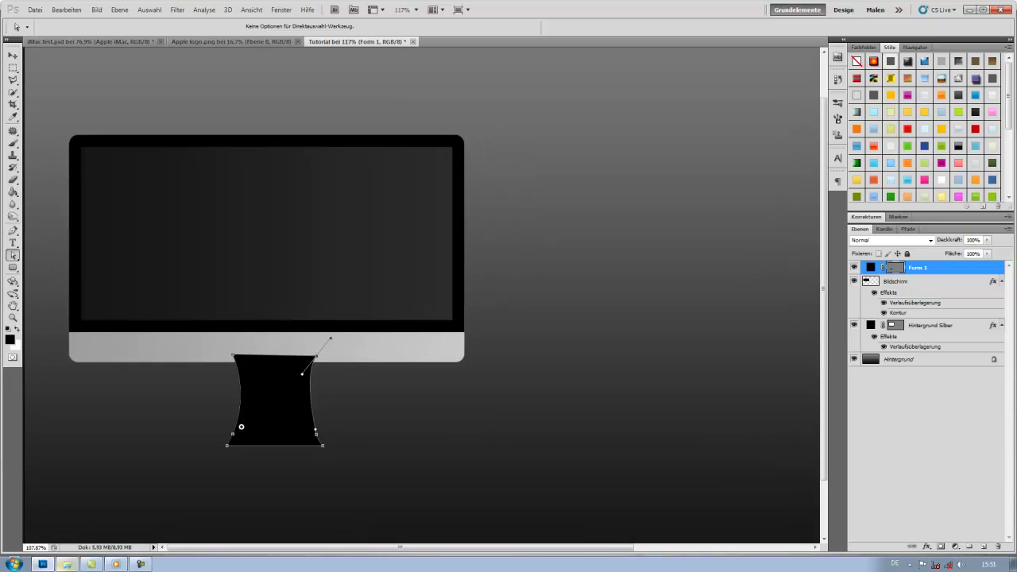
{"action": "scroll", "coordinate": [227, 429], "scroll_direction": "down", "scroll_amount": 5}
{"action": "scroll", "coordinate": [222, 425], "scroll_direction": "up", "scroll_amount": 2}
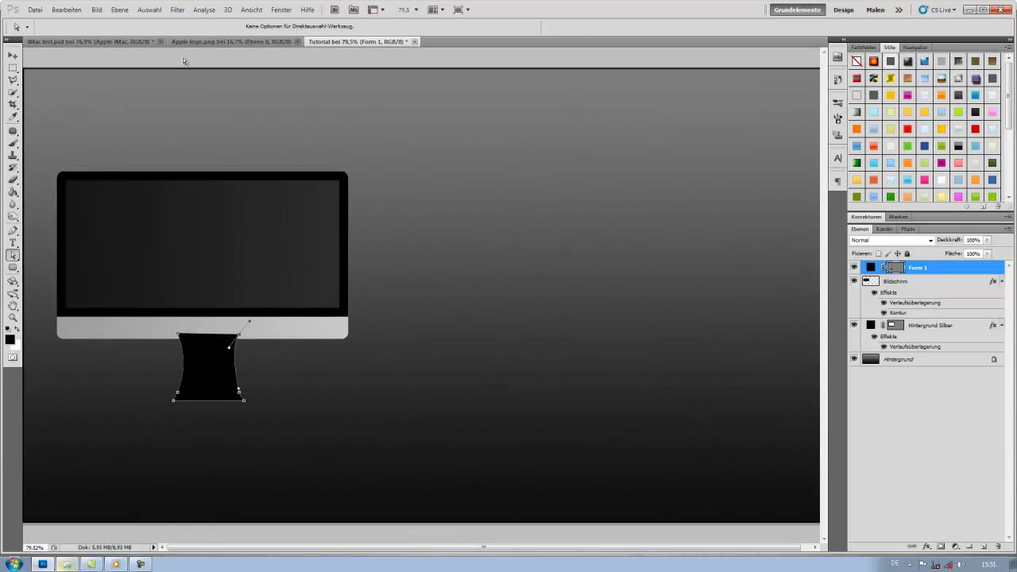
{"action": "left_click", "coordinate": [251, 10]}
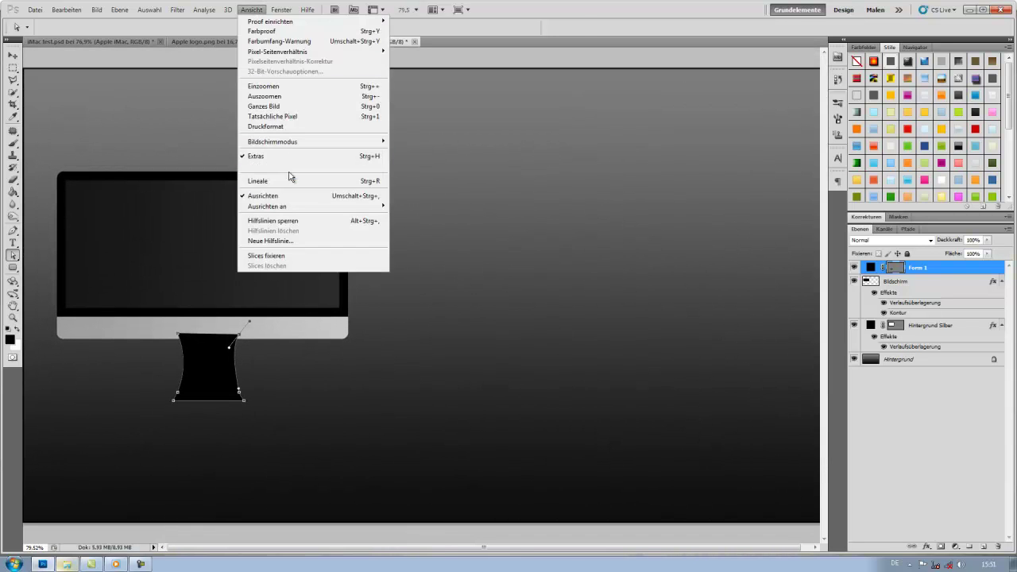
{"action": "left_click", "coordinate": [290, 241]}
{"action": "left_click", "coordinate": [491, 197]}
{"action": "left_click", "coordinate": [535, 187]}
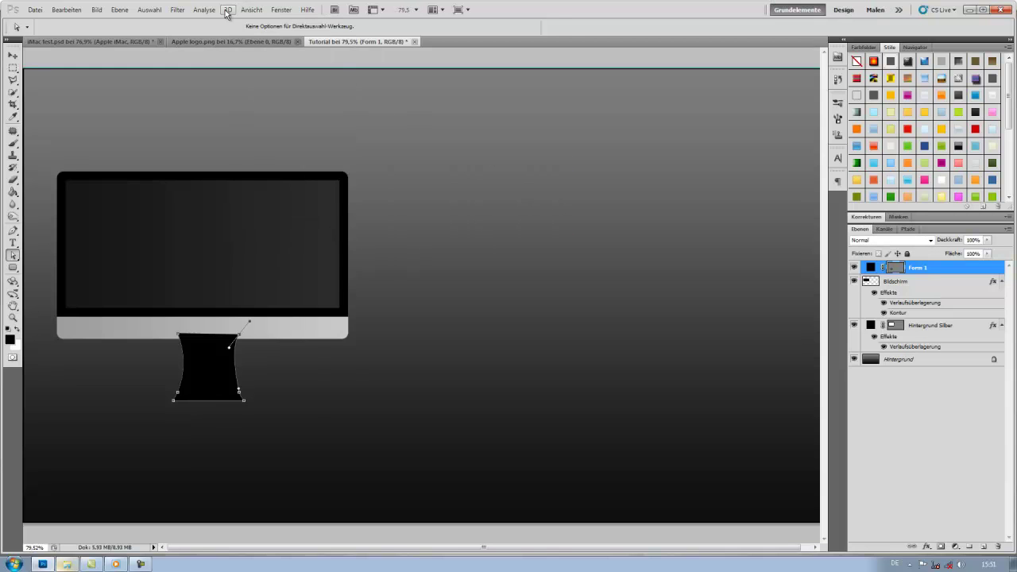
{"action": "left_click", "coordinate": [251, 11]}
{"action": "left_click", "coordinate": [286, 229]}
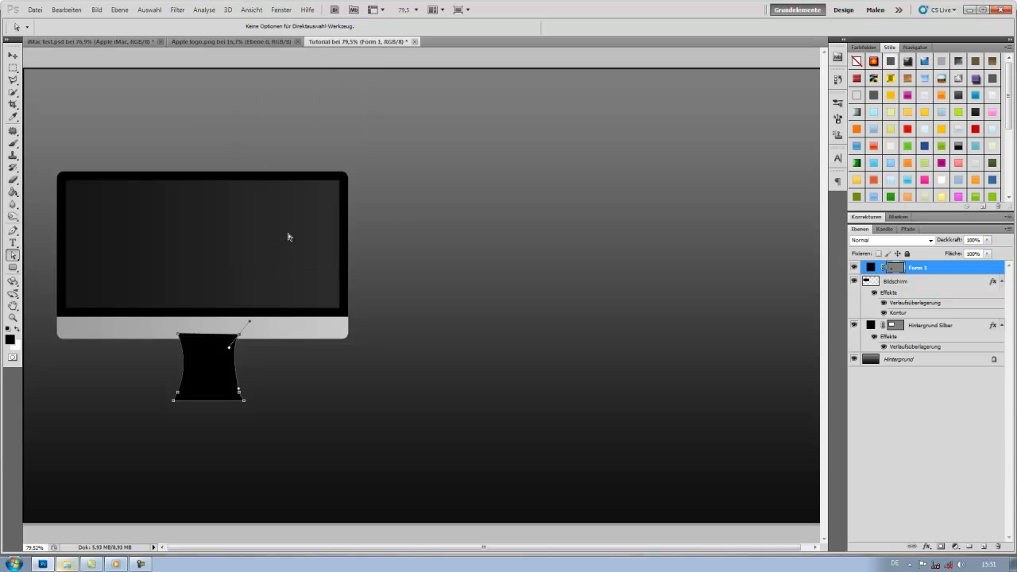
Step: Add two horizontal guides and drag them to the stand's top and bottom edges
{"action": "left_click", "coordinate": [251, 9]}
{"action": "left_click", "coordinate": [262, 240]}
{"action": "left_click", "coordinate": [469, 191]}
{"action": "left_click", "coordinate": [536, 185]}
{"action": "left_click", "coordinate": [251, 9]}
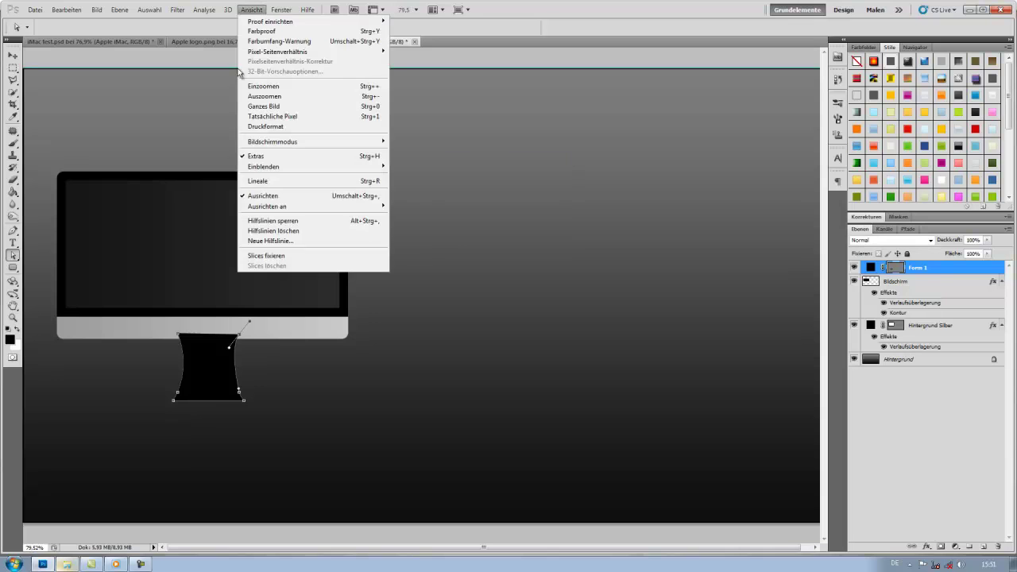
{"action": "left_click", "coordinate": [281, 245]}
{"action": "left_click", "coordinate": [472, 190]}
{"action": "left_click", "coordinate": [529, 186]}
{"action": "key", "text": "v"}
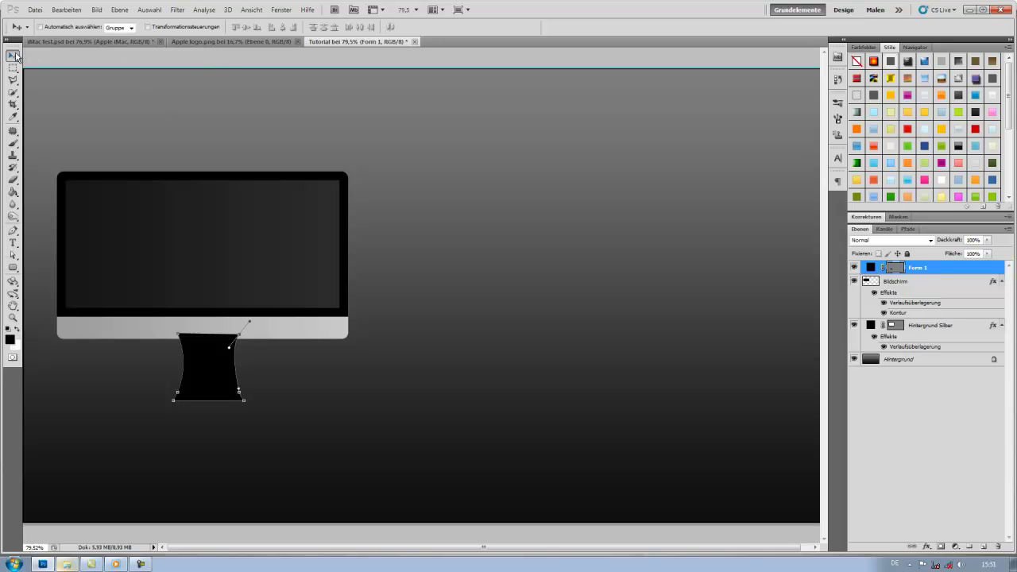
{"action": "left_click_drag", "start_coordinate": [272, 80], "coordinate": [278, 333]}
{"action": "left_click_drag", "start_coordinate": [254, 68], "coordinate": [239, 392]}
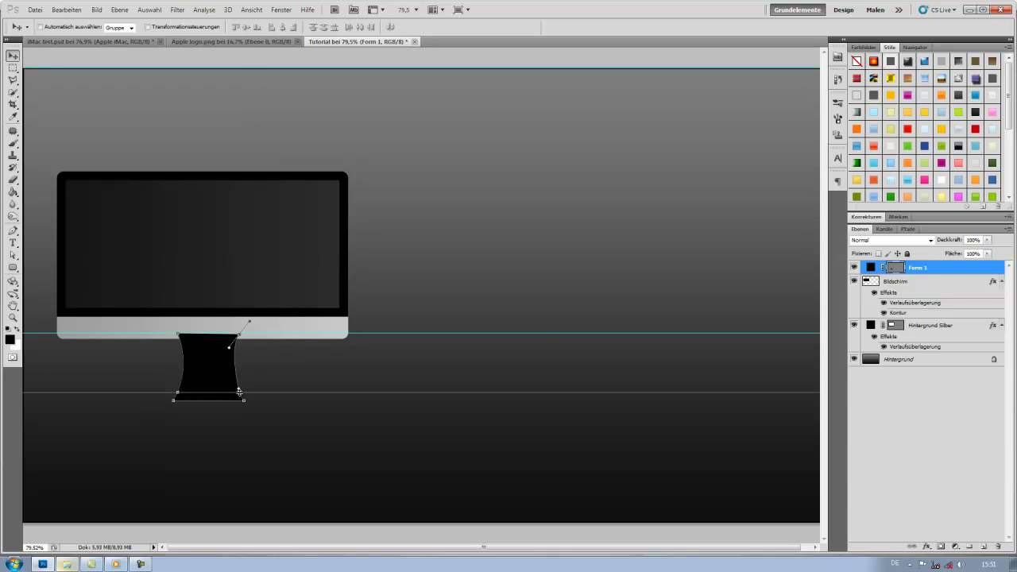
Step: Align the stand's top-right corner and bottom corner points to the guides
{"action": "left_click", "coordinate": [14, 255]}
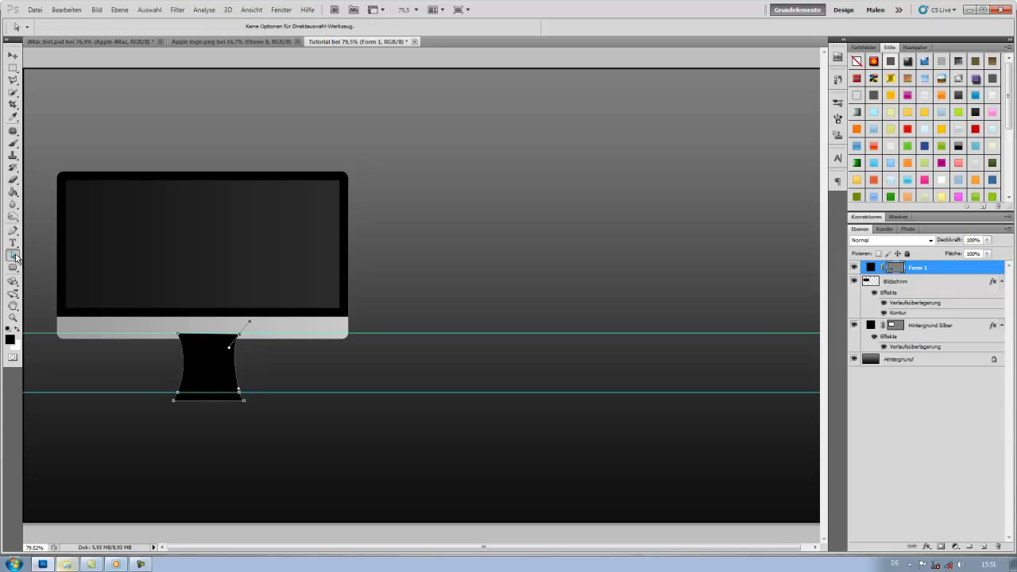
{"action": "scroll", "coordinate": [136, 379], "scroll_direction": "up", "scroll_amount": 5, "text": "alt"}
{"action": "scroll", "coordinate": [194, 410], "scroll_direction": "down", "scroll_amount": 1, "text": "alt"}
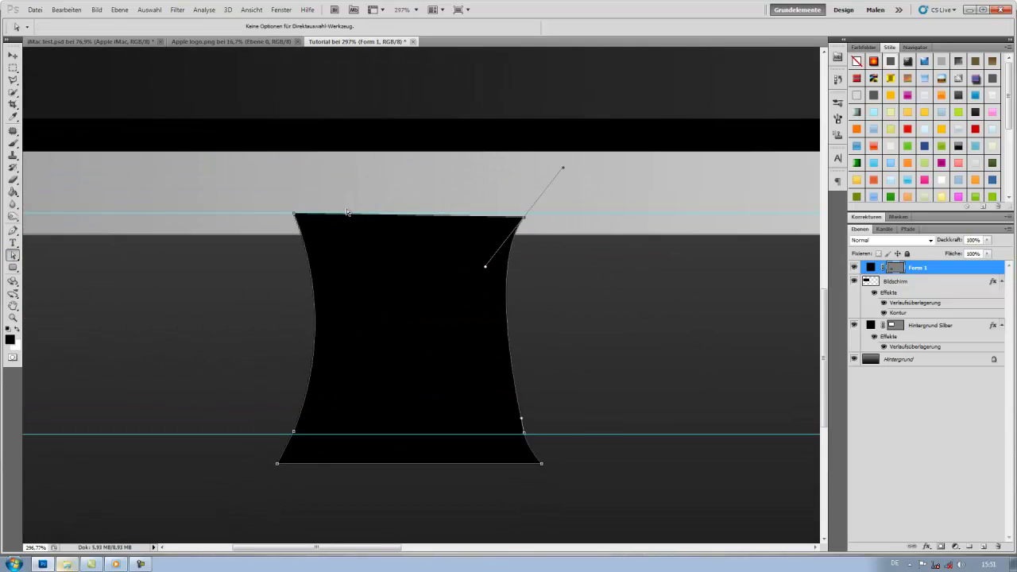
{"action": "left_click_drag", "start_coordinate": [525, 220], "coordinate": [525, 217]}
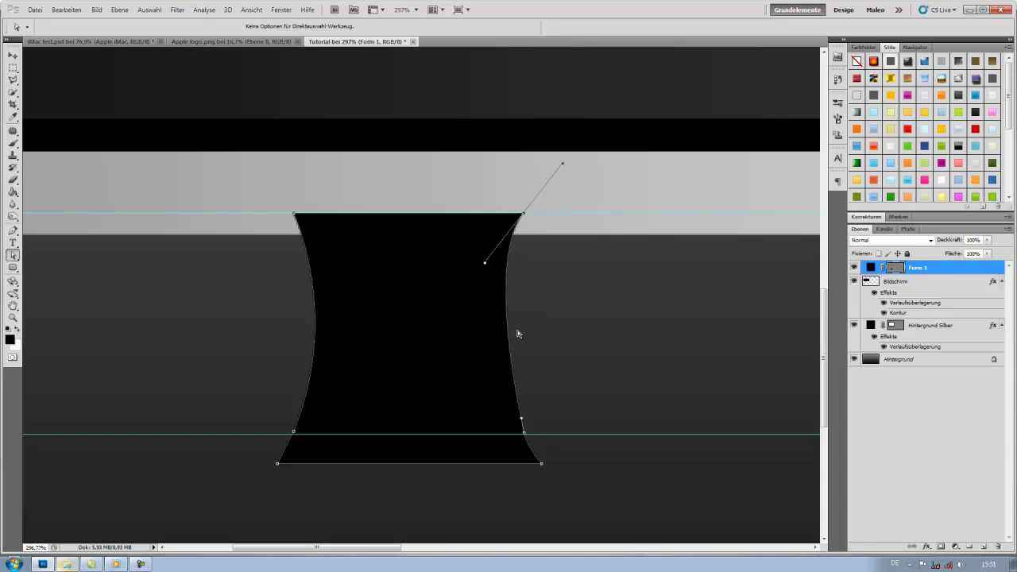
{"action": "scroll", "coordinate": [480, 373], "scroll_direction": "down", "scroll_amount": 3}
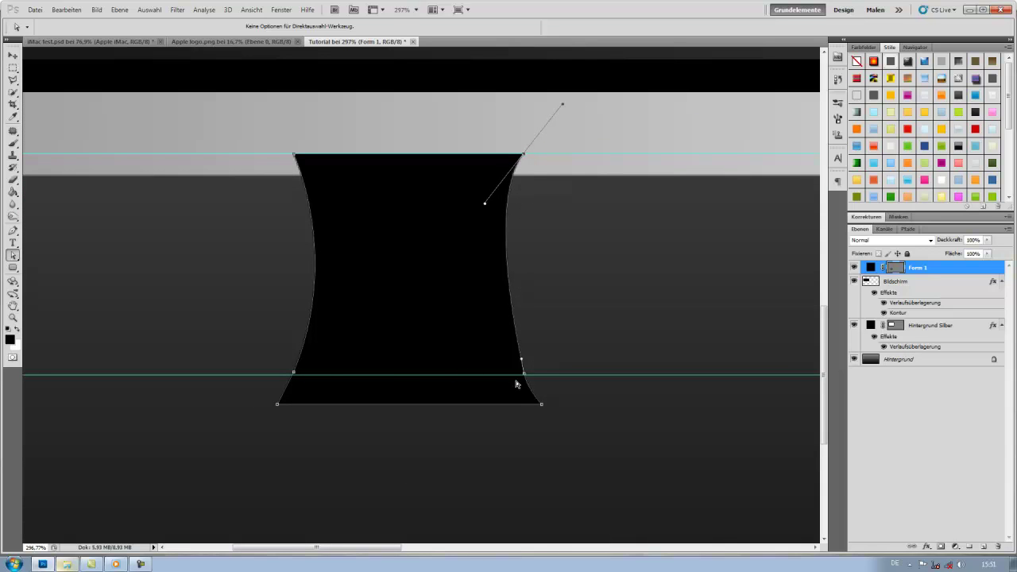
{"action": "left_click", "coordinate": [294, 373]}
{"action": "left_click_drag", "start_coordinate": [294, 376], "coordinate": [293, 376]}
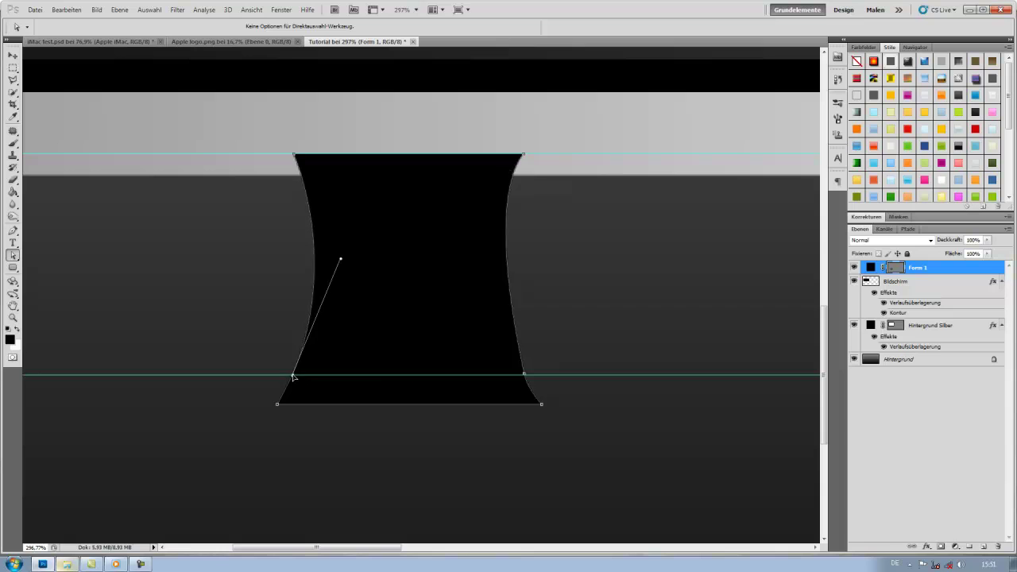
{"action": "left_click", "coordinate": [525, 375]}
{"action": "left_click_drag", "start_coordinate": [523, 374], "coordinate": [524, 375]}
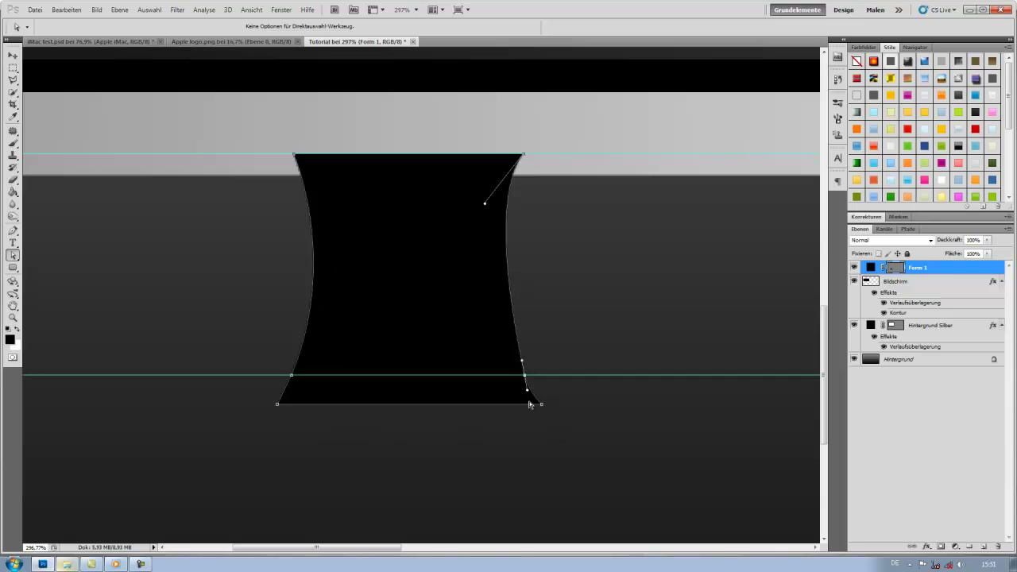
Step: Give both bottom corner points direction handles and nudge the stand's bottom edge lower
{"action": "right_click", "coordinate": [286, 406]}
{"action": "left_click", "coordinate": [302, 413]}
{"action": "right_click", "coordinate": [532, 410]}
{"action": "left_click", "coordinate": [545, 413]}
{"action": "key", "text": "Down"}
{"action": "key", "text": "Down"}
{"action": "key", "text": "Down"}
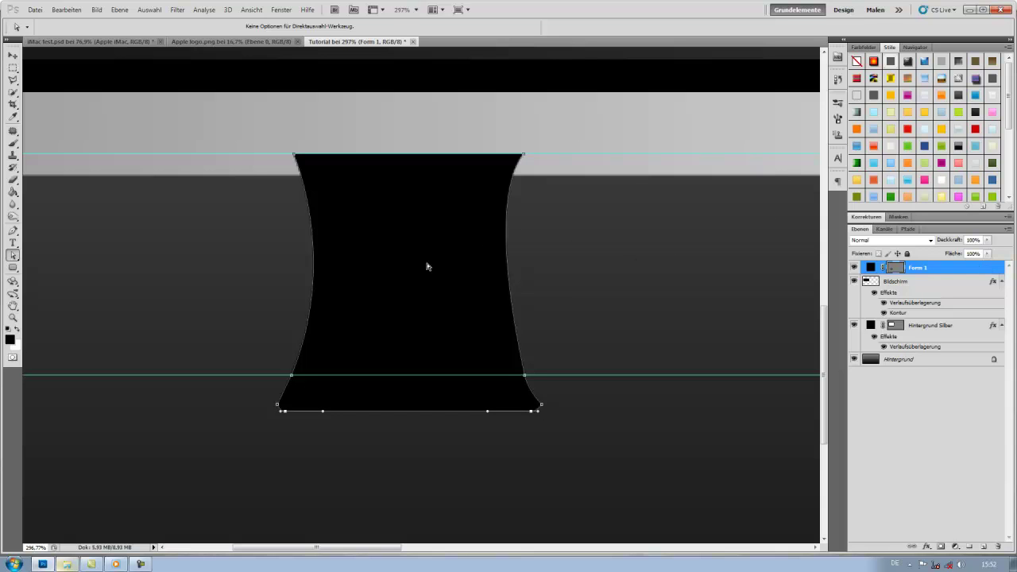
Step: Clear all guides, fit the canvas on screen, and open Form 1's Layer Style
{"action": "left_click", "coordinate": [251, 9]}
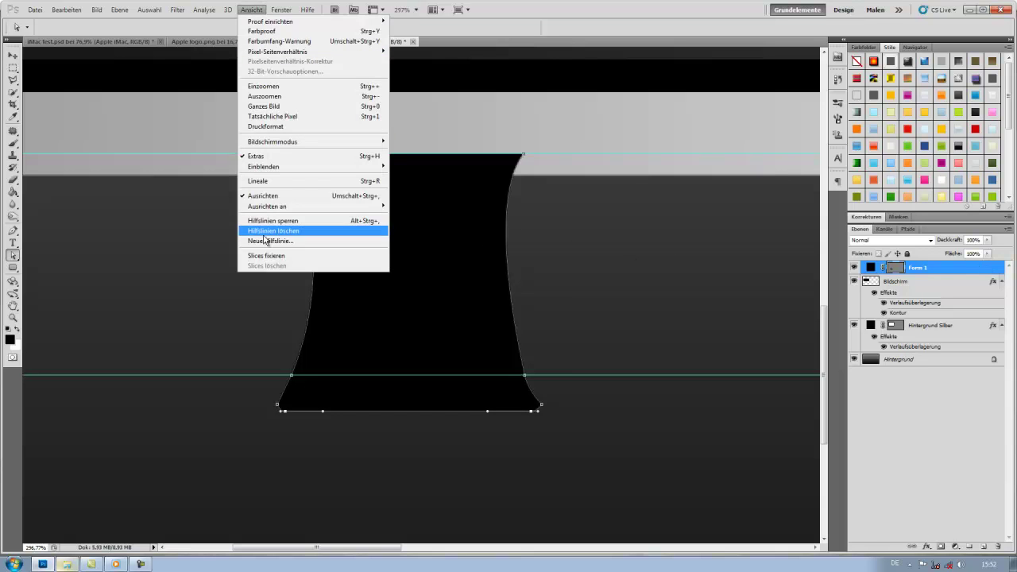
{"action": "left_click", "coordinate": [274, 230]}
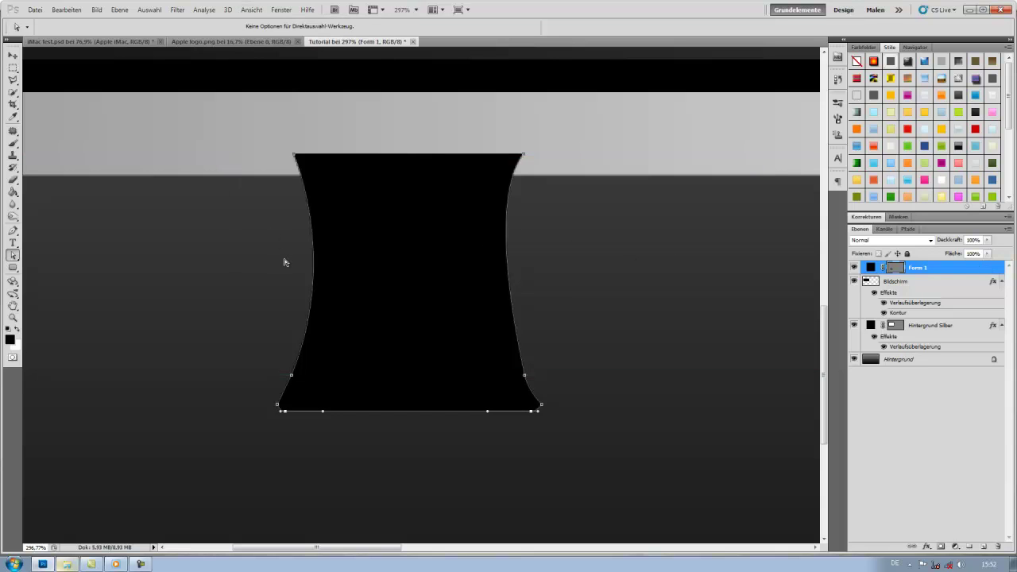
{"action": "key", "text": "ctrl+0"}
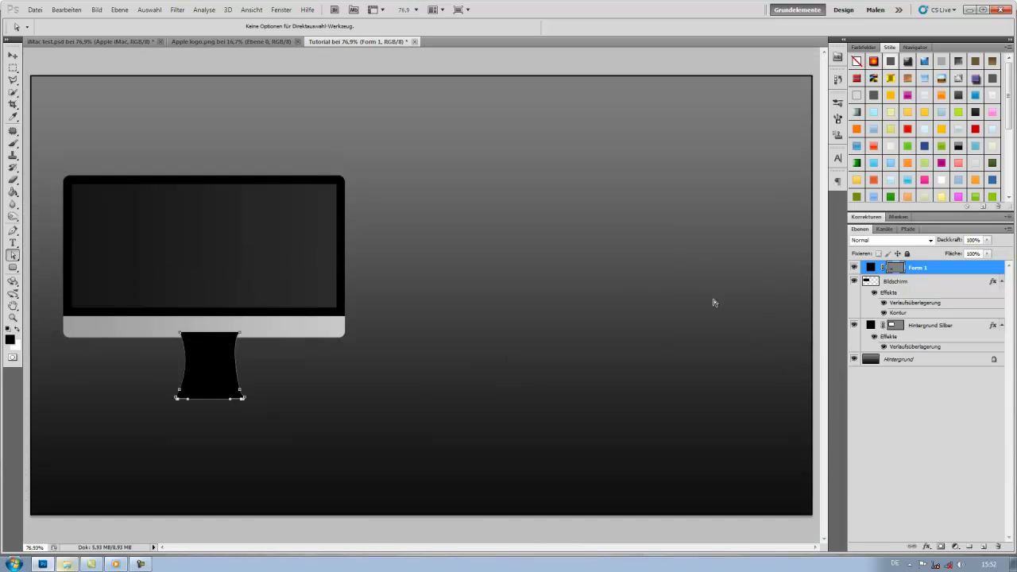
{"action": "double_click", "coordinate": [944, 274]}
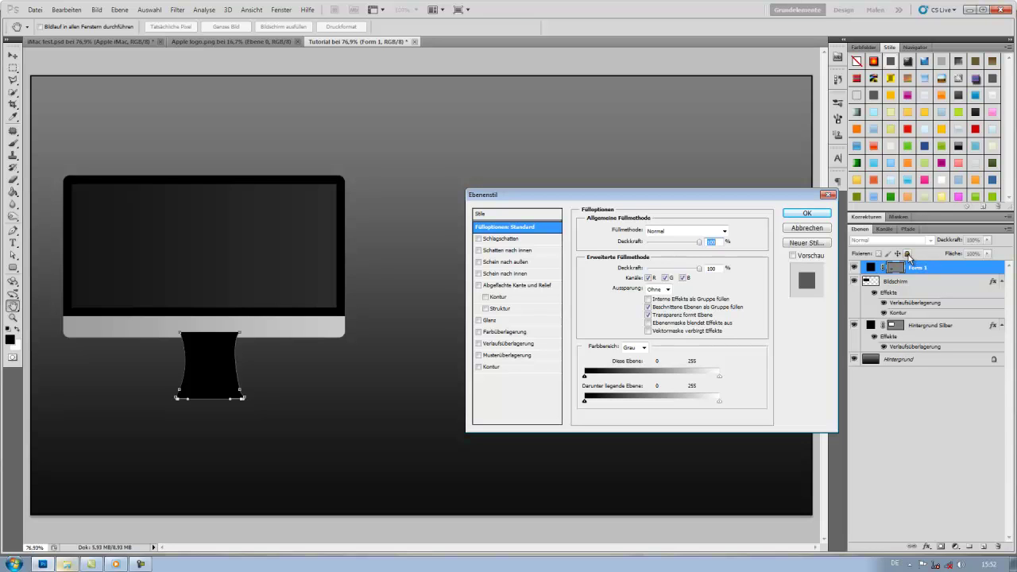
Step: Add a Gradient Overlay from the iMac sockel preset and recolour its first stop
{"action": "left_click", "coordinate": [509, 343]}
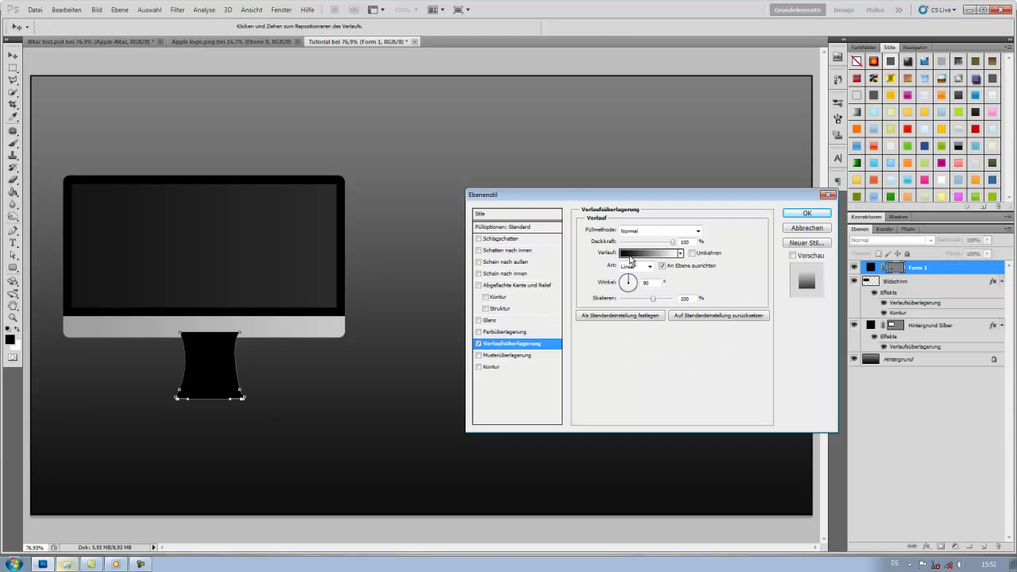
{"action": "left_click", "coordinate": [630, 255]}
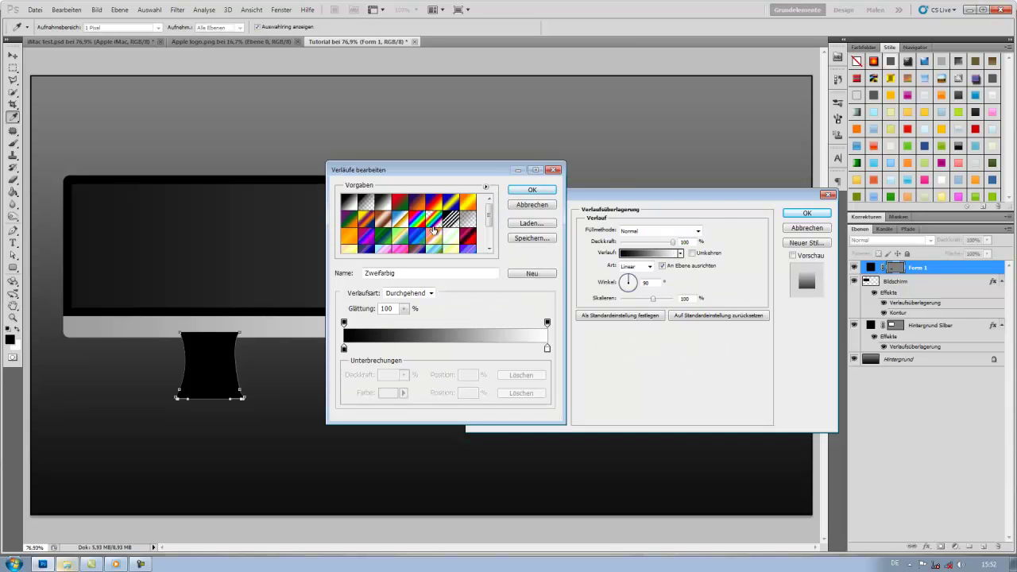
{"action": "scroll", "coordinate": [436, 235], "scroll_direction": "down", "scroll_amount": 3}
{"action": "left_click", "coordinate": [464, 237]}
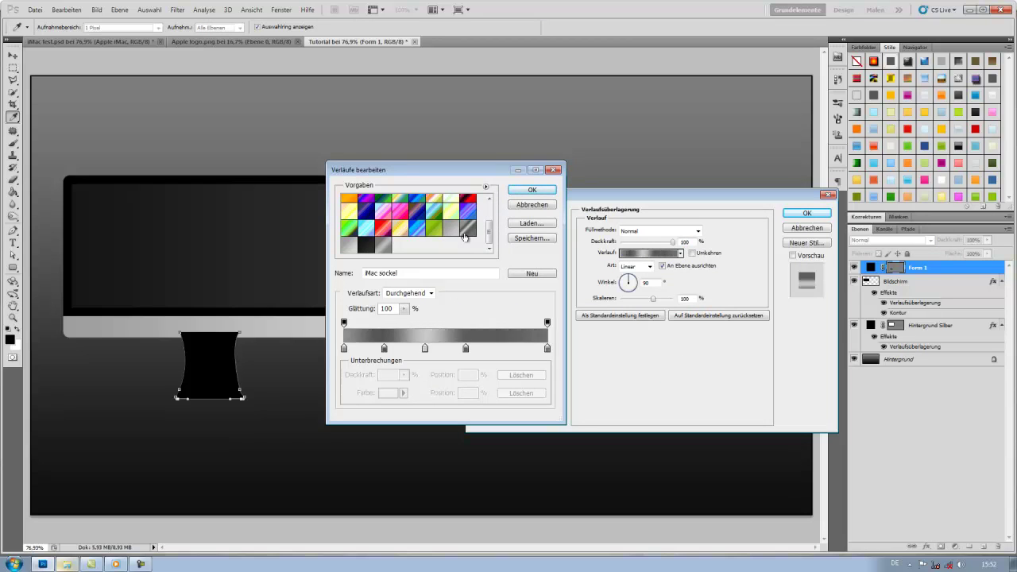
{"action": "left_click", "coordinate": [344, 349]}
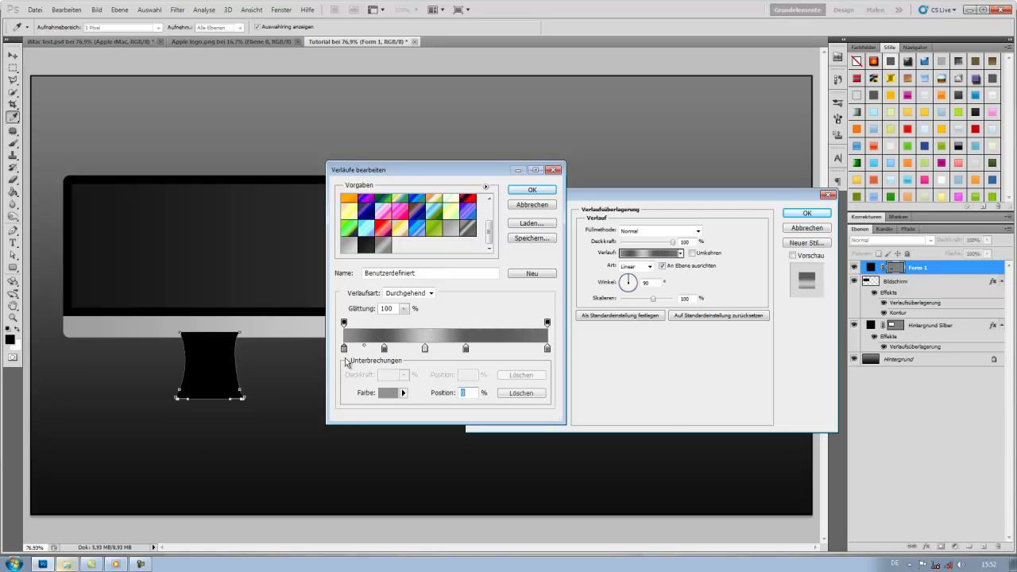
{"action": "left_click", "coordinate": [387, 392]}
{"action": "left_click", "coordinate": [548, 413]}
{"action": "left_click", "coordinate": [644, 262]}
Step: Recolour the 20%, 40% and 60% stops to 545454, c8c8c8 and 5c5c5c
{"action": "left_click", "coordinate": [384, 350]}
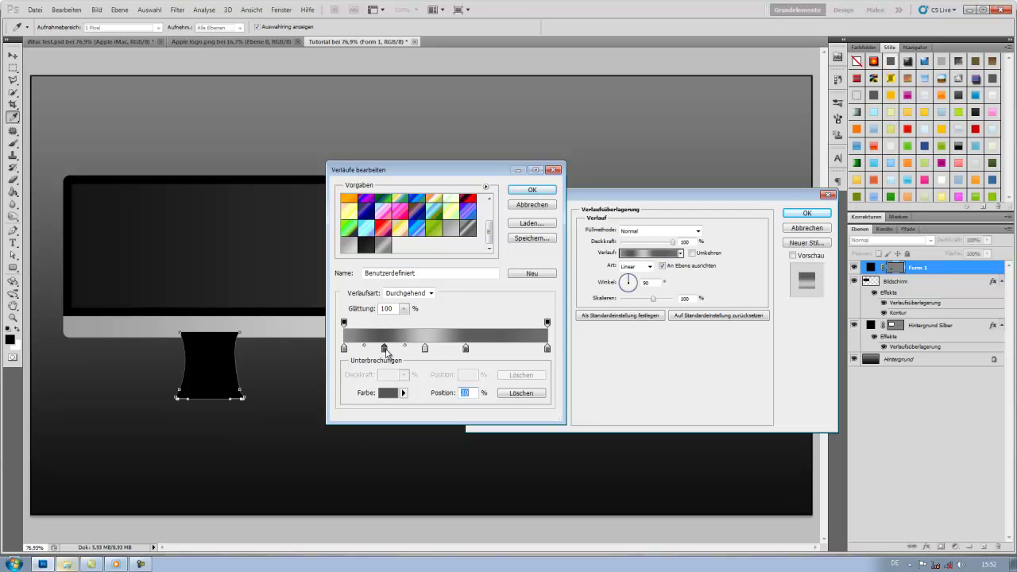
{"action": "left_click", "coordinate": [383, 393]}
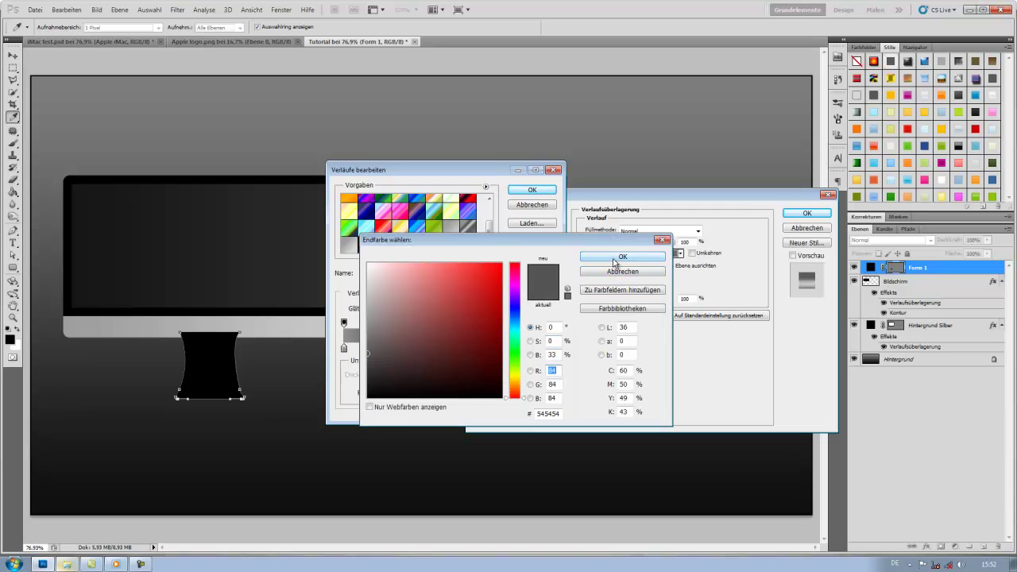
{"action": "left_click", "coordinate": [614, 257]}
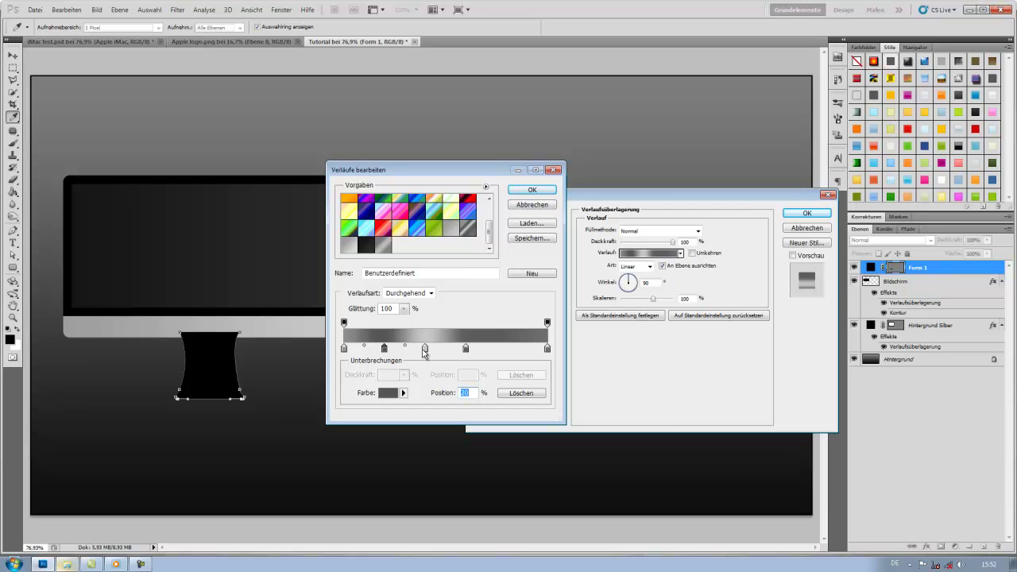
{"action": "left_click", "coordinate": [425, 348]}
{"action": "left_click", "coordinate": [387, 393]}
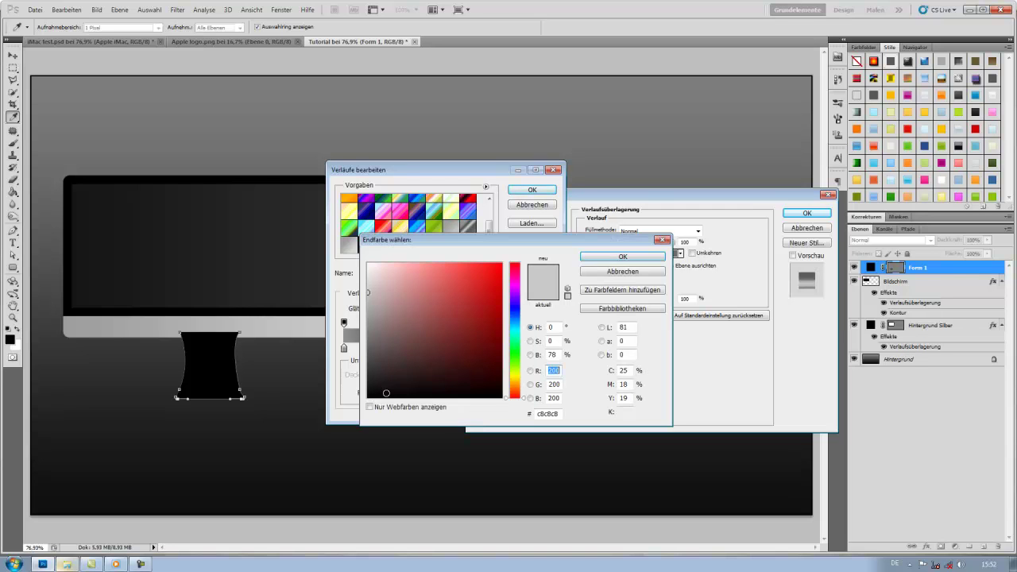
{"action": "left_click", "coordinate": [623, 257]}
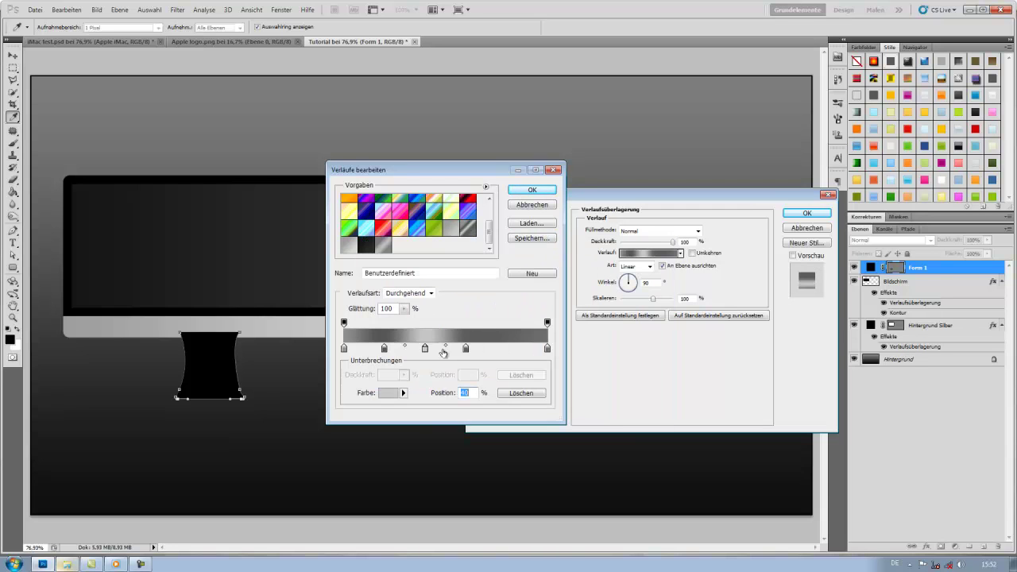
{"action": "left_click", "coordinate": [466, 350]}
{"action": "left_click", "coordinate": [387, 392]}
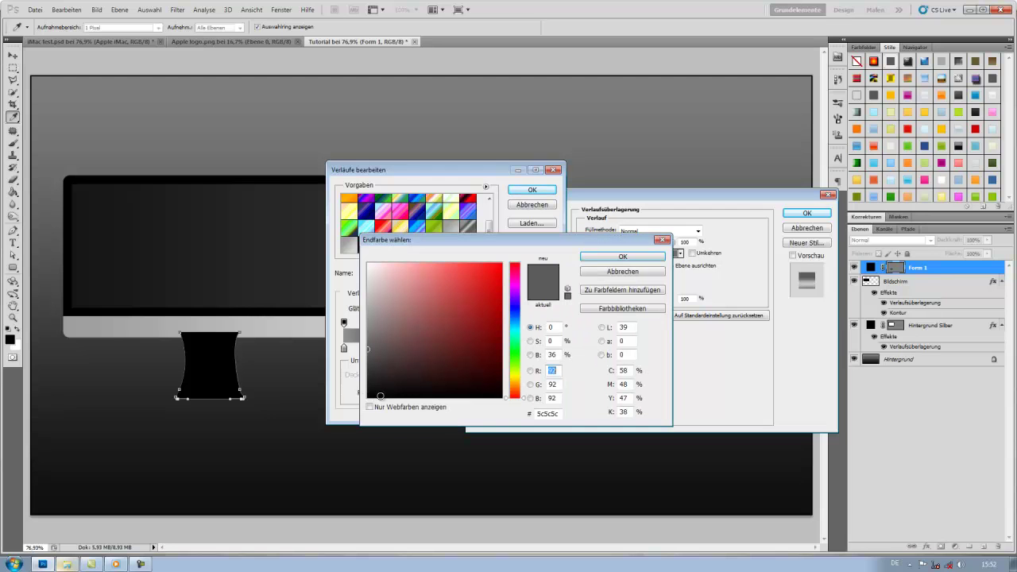
{"action": "left_click", "coordinate": [623, 257]}
Step: Set the end stop to 6e6e6e and apply the gradient overlay to the stand
{"action": "left_click", "coordinate": [548, 349]}
{"action": "left_click", "coordinate": [389, 392]}
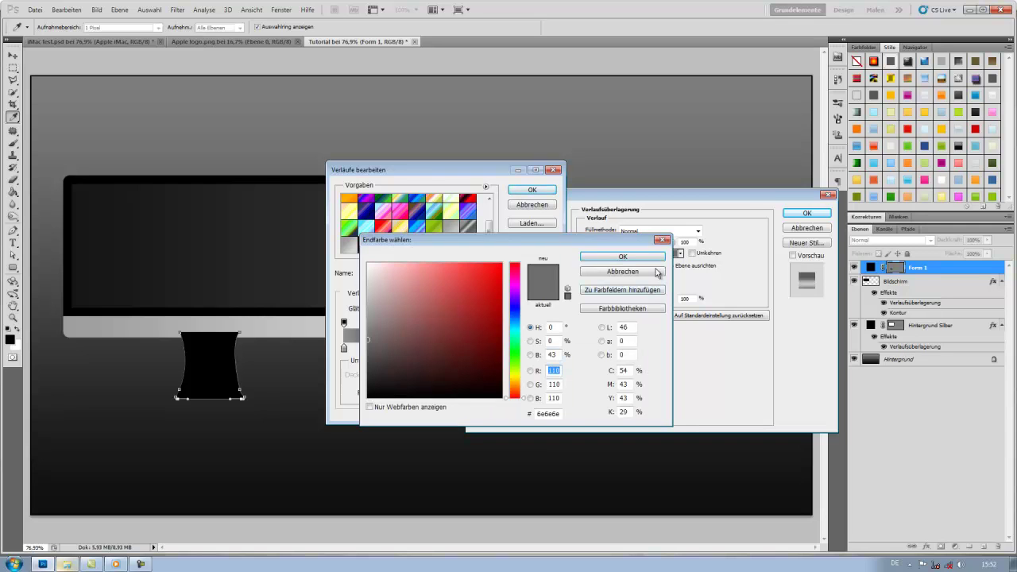
{"action": "left_click", "coordinate": [628, 257]}
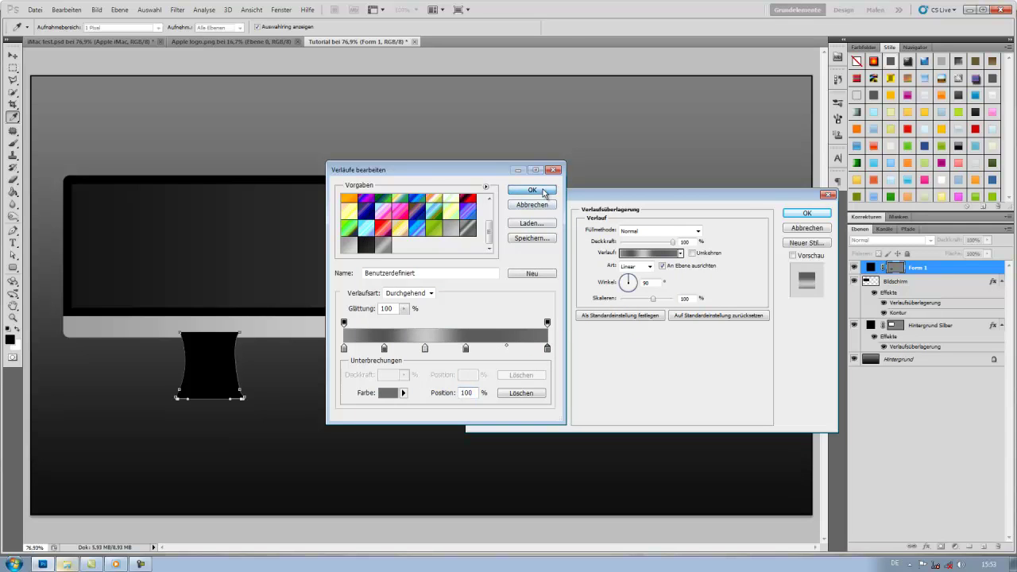
{"action": "left_click", "coordinate": [545, 191]}
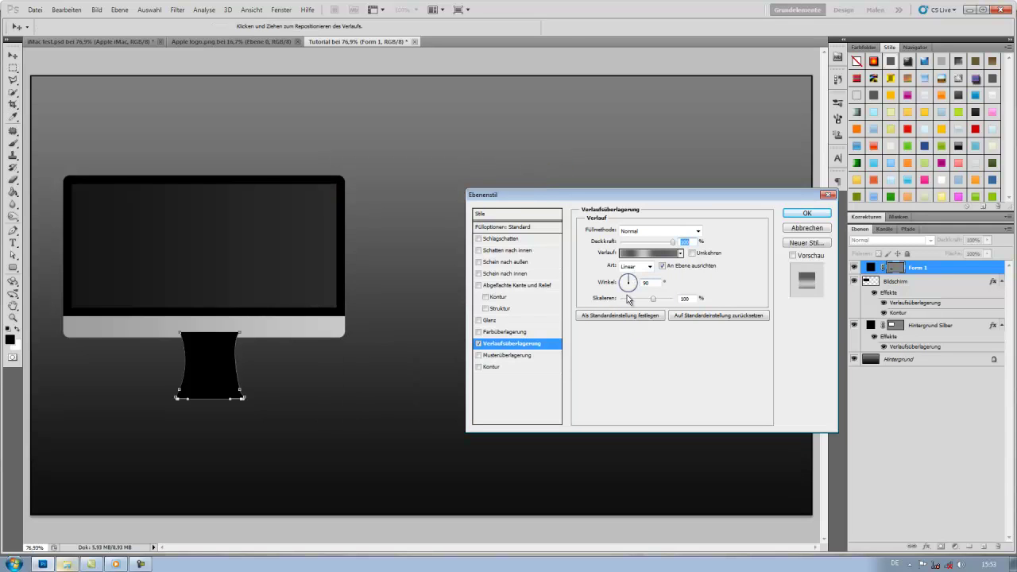
{"action": "left_click", "coordinate": [817, 221]}
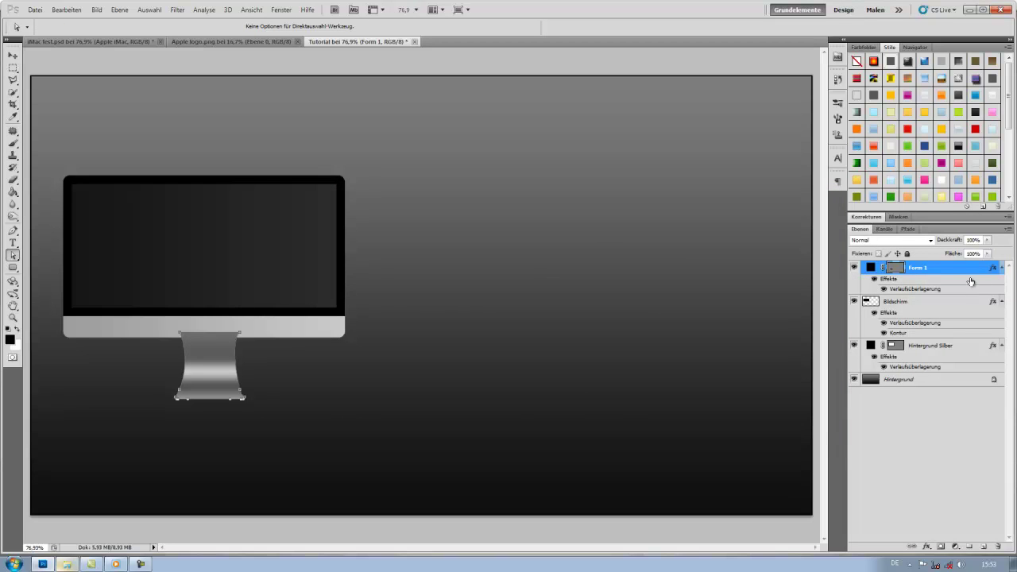
Step: Duplicate Form 1, keep the original on top, and rename it Sockel
{"action": "left_click_drag", "start_coordinate": [918, 268], "coordinate": [986, 547]}
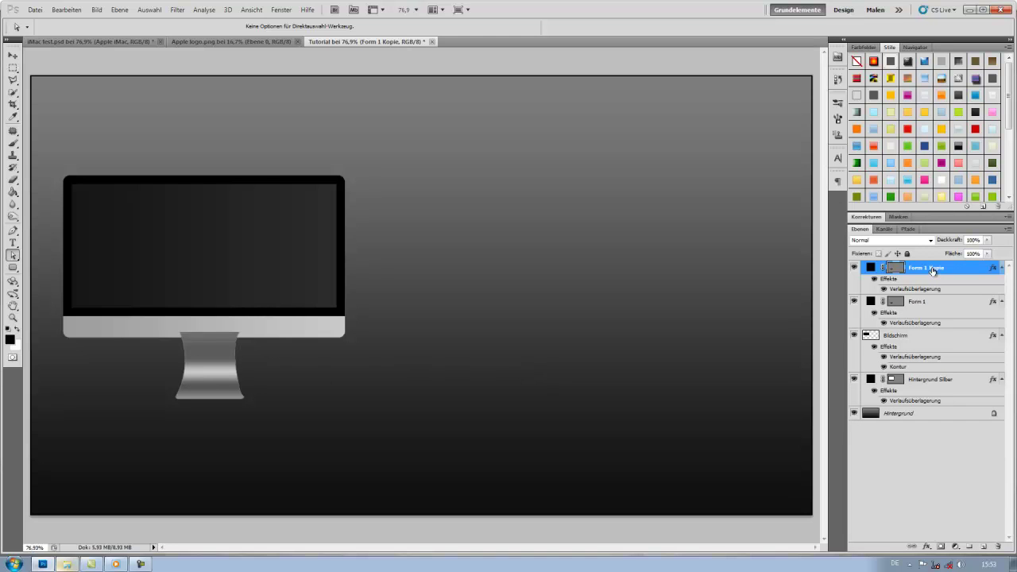
{"action": "left_click_drag", "start_coordinate": [929, 316], "coordinate": [917, 271]}
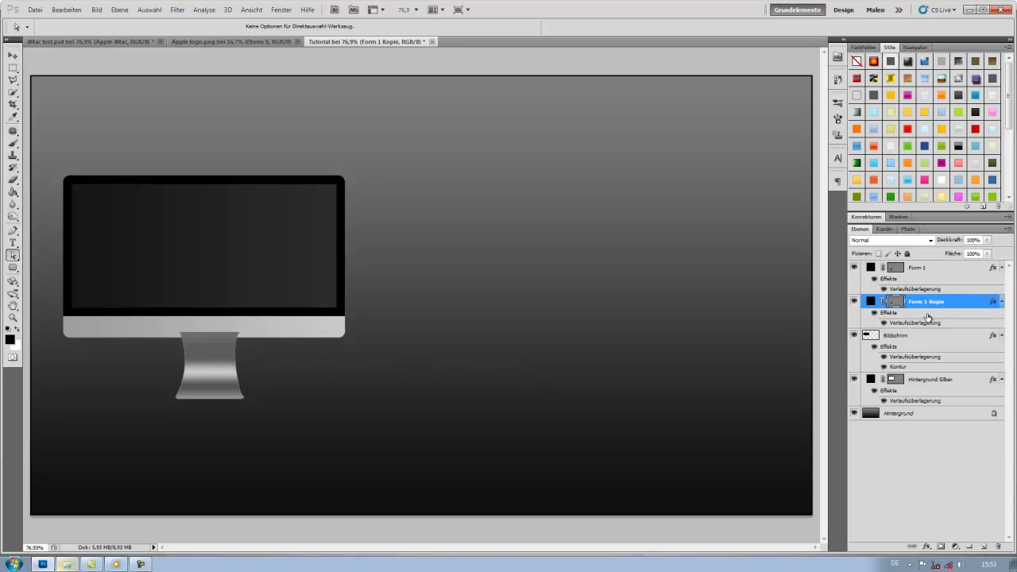
{"action": "double_click", "coordinate": [917, 268]}
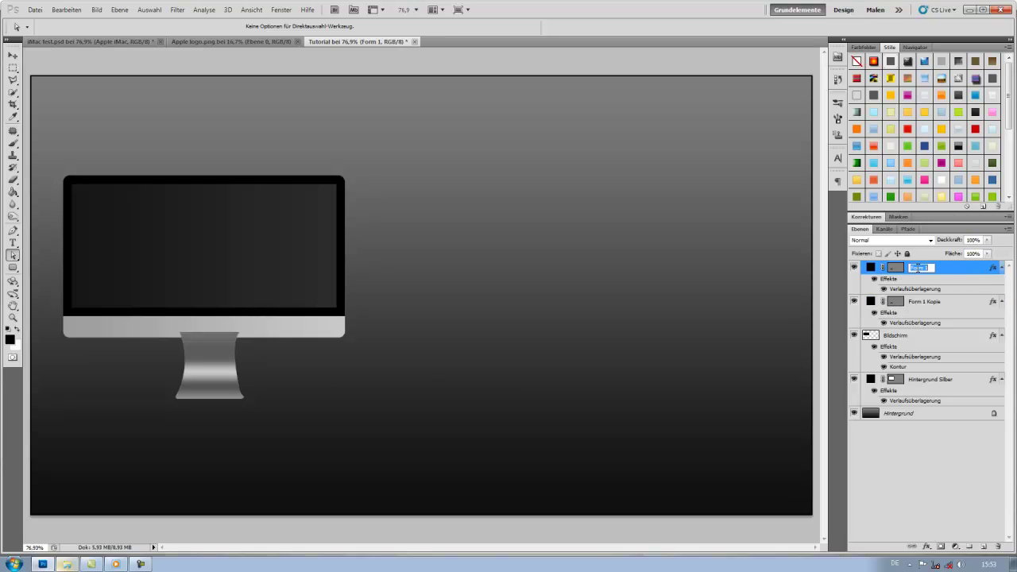
{"action": "type", "text": "S"}
{"action": "key", "text": "Return"}
Step: Rename the copy beneath to Sockel Boden
{"action": "double_click", "coordinate": [927, 302]}
{"action": "type", "text": "Sockel"}
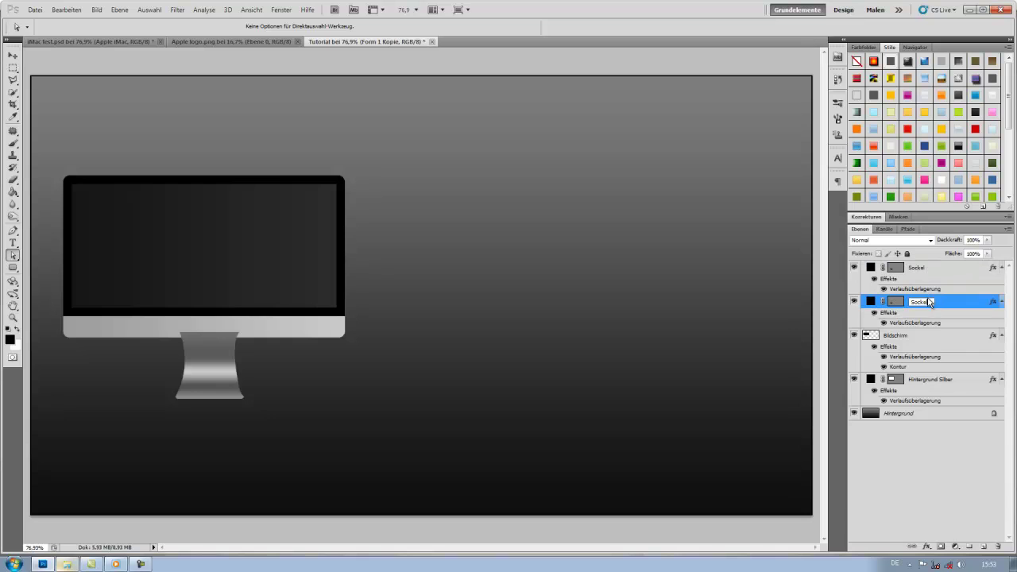
{"action": "type", "text": " Boden"}
{"action": "key", "text": "Return"}
{"action": "left_click", "coordinate": [13, 55]}
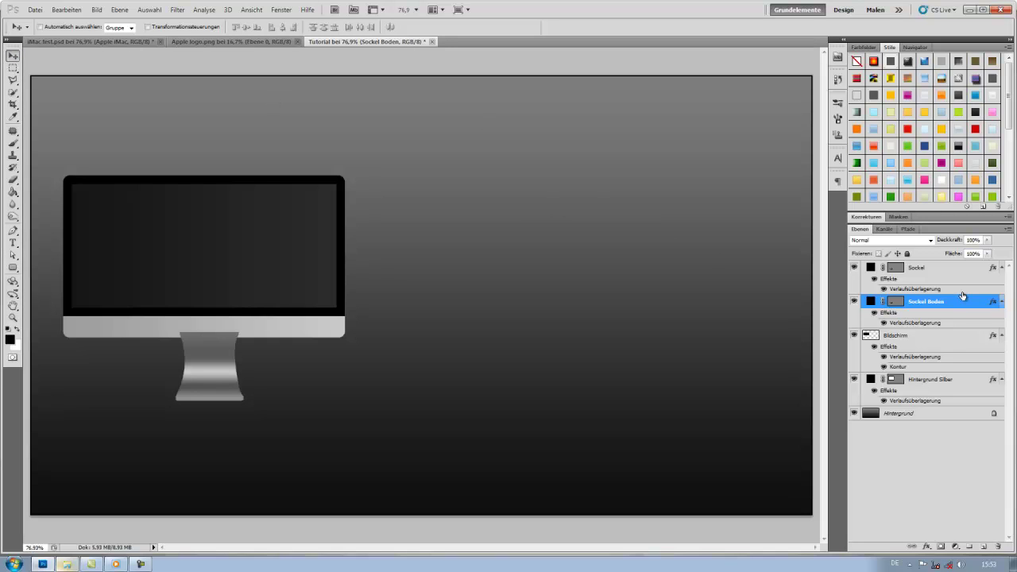
Step: Load the iMac sockel unten gradient for Sockel Boden and set its left stops to grey 7a7979
{"action": "double_click", "coordinate": [918, 324]}
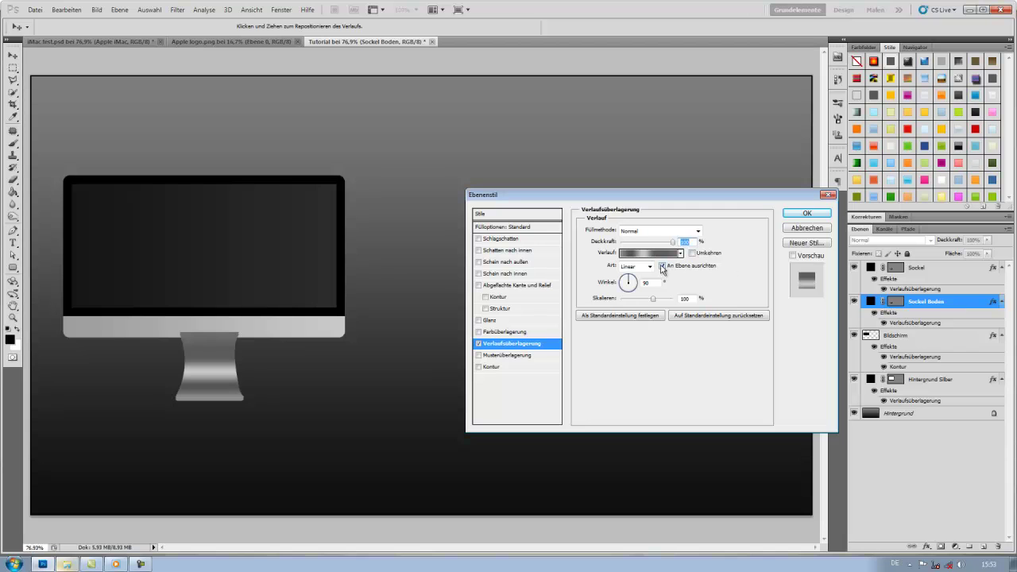
{"action": "left_click", "coordinate": [636, 254]}
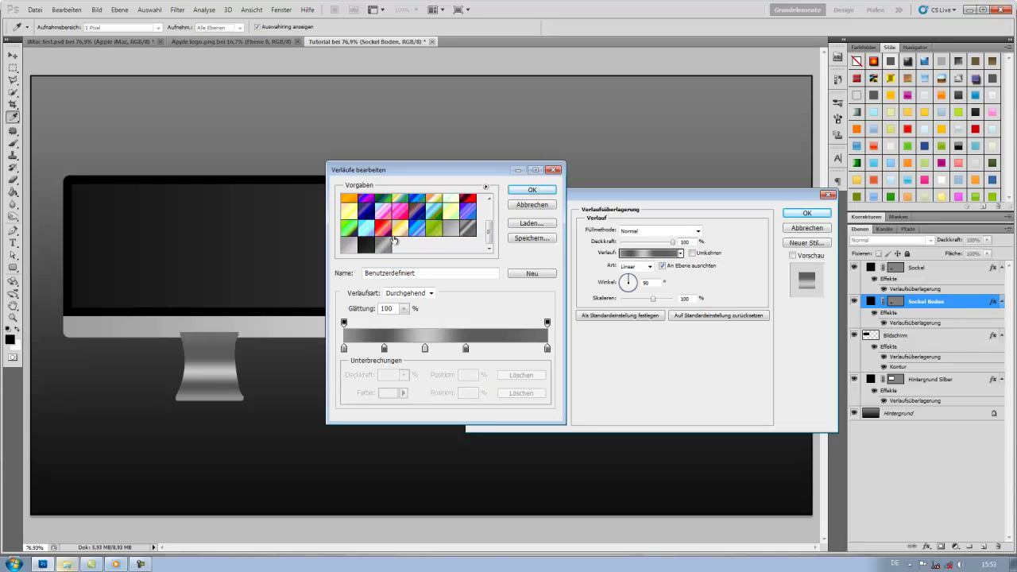
{"action": "left_click", "coordinate": [387, 246]}
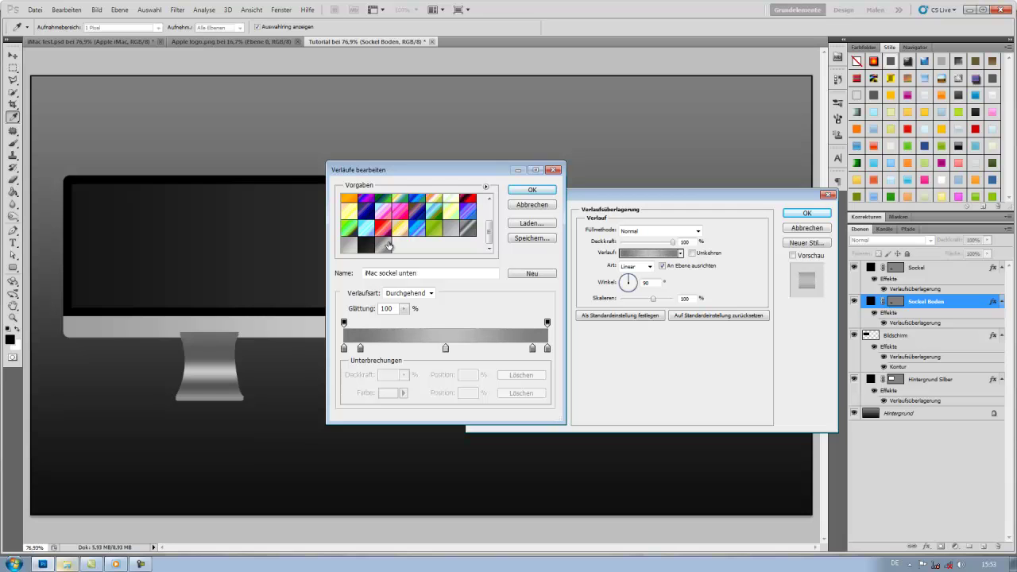
{"action": "left_click", "coordinate": [344, 350]}
{"action": "left_click", "coordinate": [389, 392]}
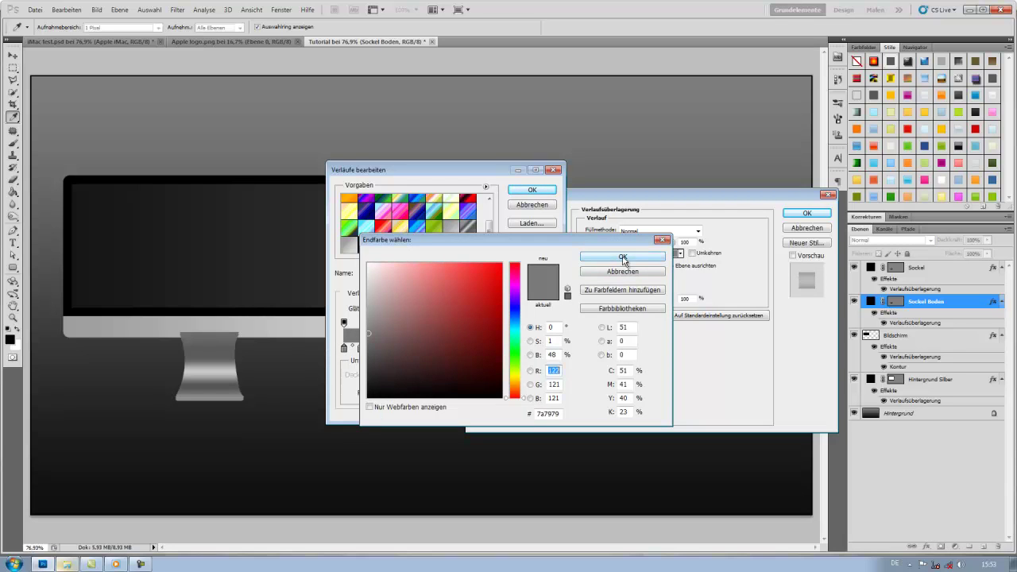
{"action": "left_click", "coordinate": [623, 257]}
{"action": "left_click", "coordinate": [359, 353]}
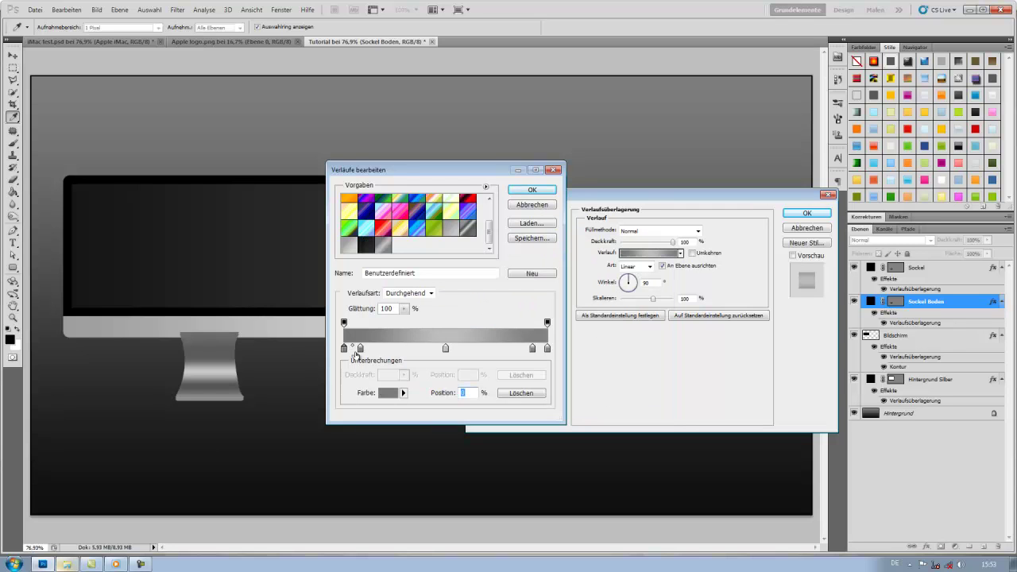
{"action": "left_click", "coordinate": [389, 392]}
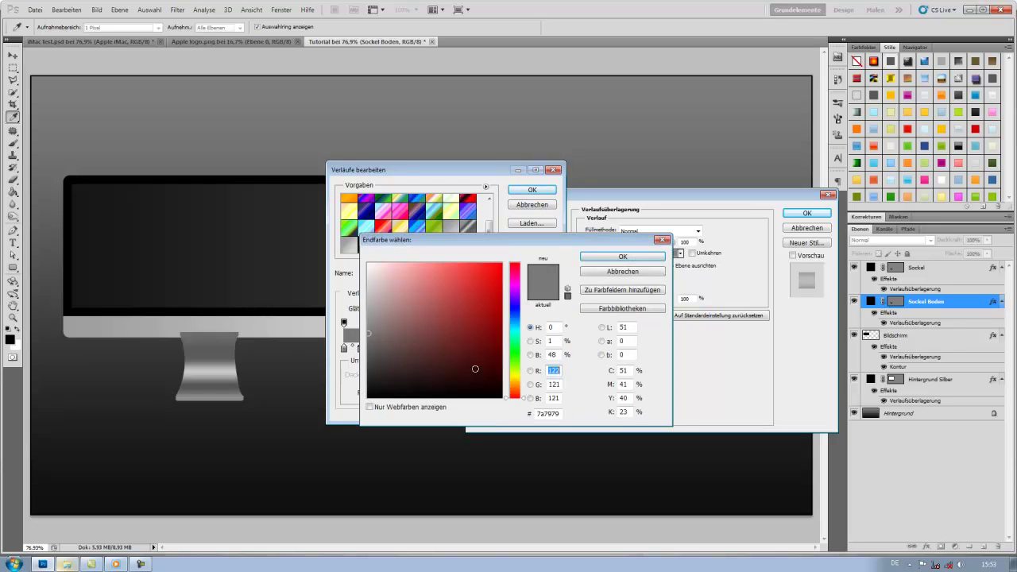
{"action": "left_click", "coordinate": [604, 255]}
{"action": "left_click", "coordinate": [445, 350]}
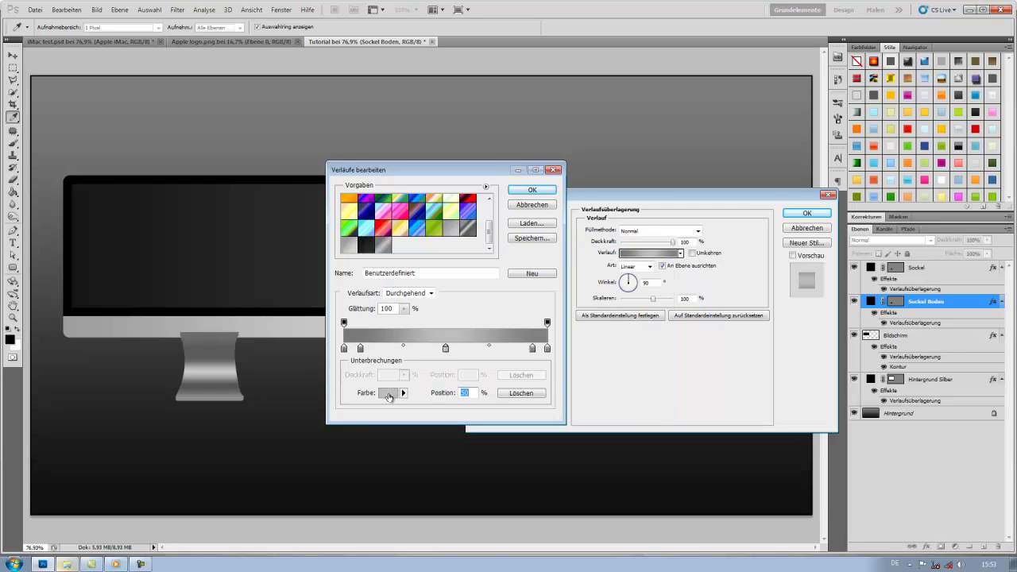
Step: Set the middle stop to bebebe and the end stops to 808080, then apply the overlay
{"action": "left_click", "coordinate": [388, 394]}
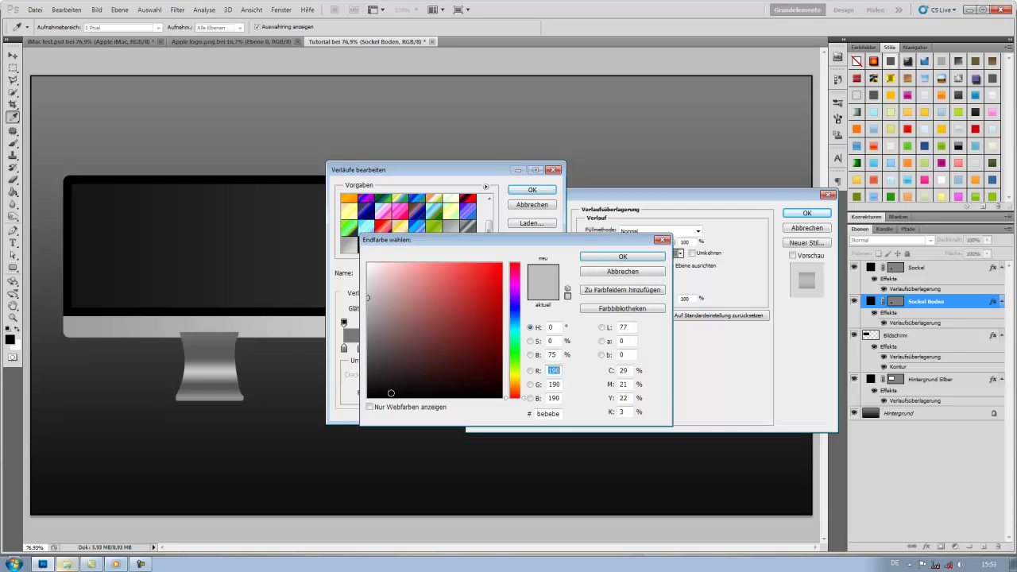
{"action": "left_click", "coordinate": [619, 258]}
{"action": "left_click", "coordinate": [534, 349]}
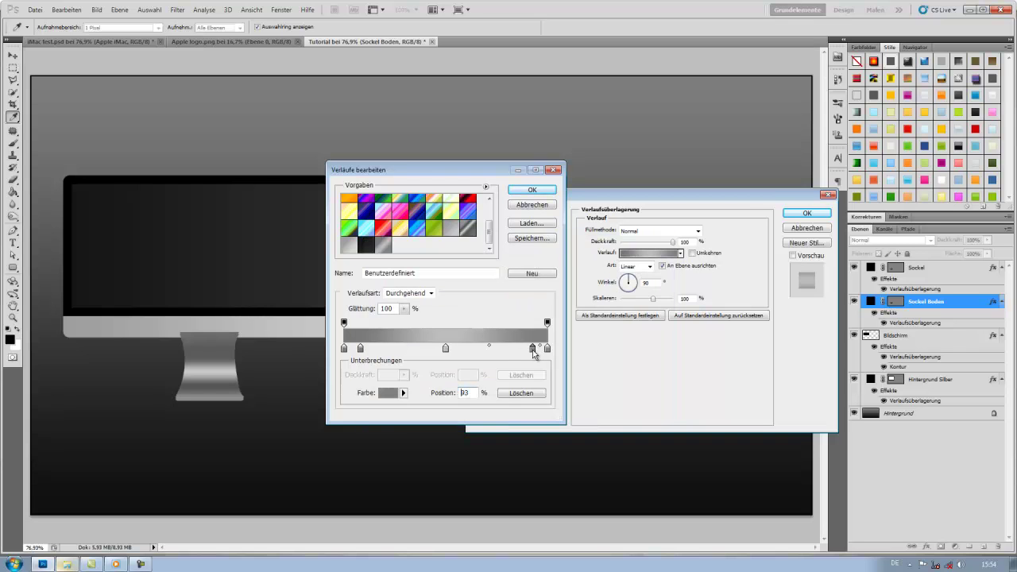
{"action": "left_click", "coordinate": [388, 393]}
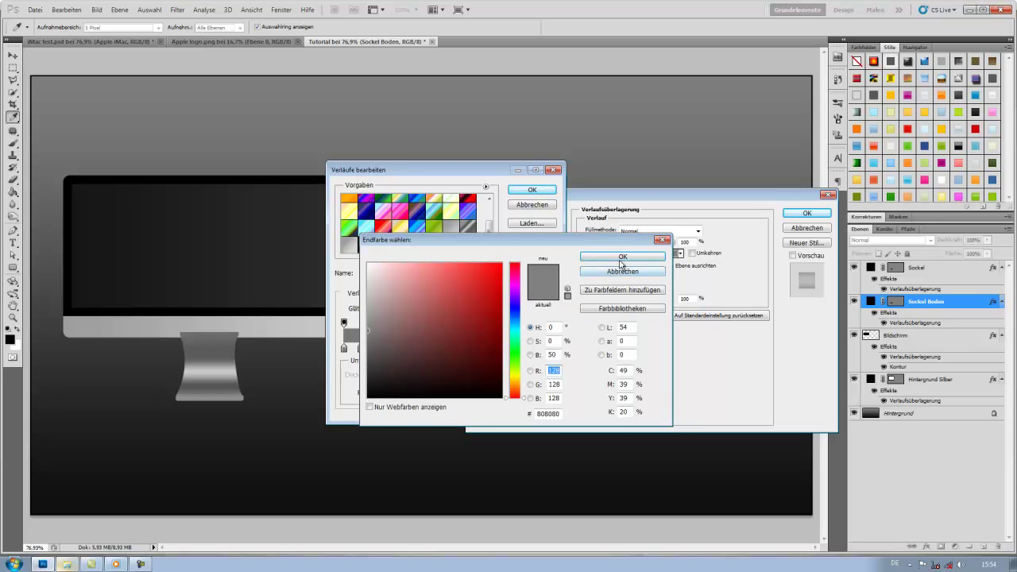
{"action": "left_click", "coordinate": [622, 257]}
{"action": "left_click", "coordinate": [547, 349]}
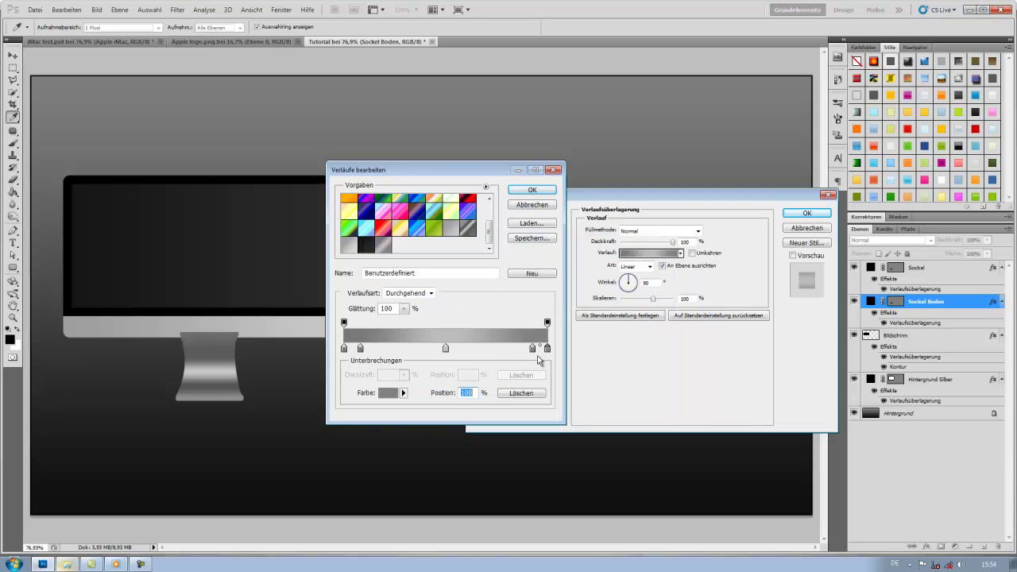
{"action": "left_click", "coordinate": [394, 395]}
{"action": "left_click", "coordinate": [620, 257]}
{"action": "left_click", "coordinate": [532, 190]}
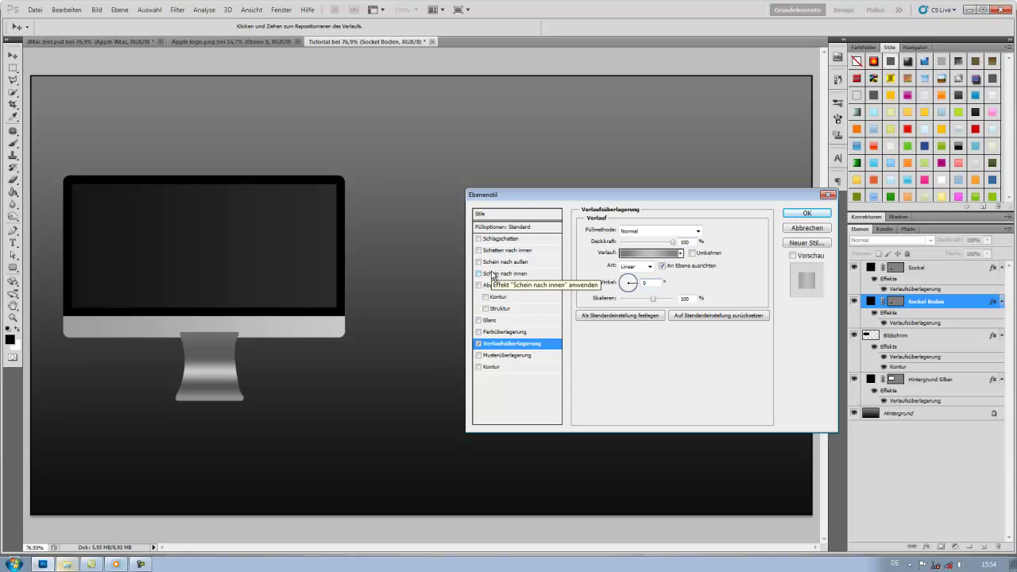
{"action": "key", "text": "Return"}
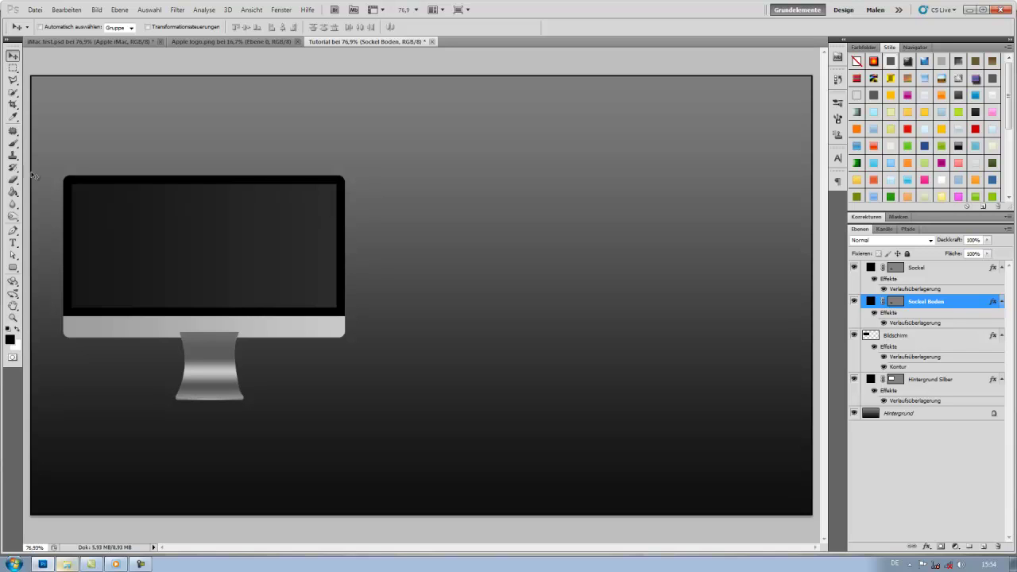
Step: Select Sockel and Sockel Boden and move them beneath Hintergrund Silber
{"action": "left_click", "coordinate": [929, 270]}
{"action": "left_click", "coordinate": [940, 305], "text": "shift"}
{"action": "left_click_drag", "start_coordinate": [940, 309], "coordinate": [893, 421]}
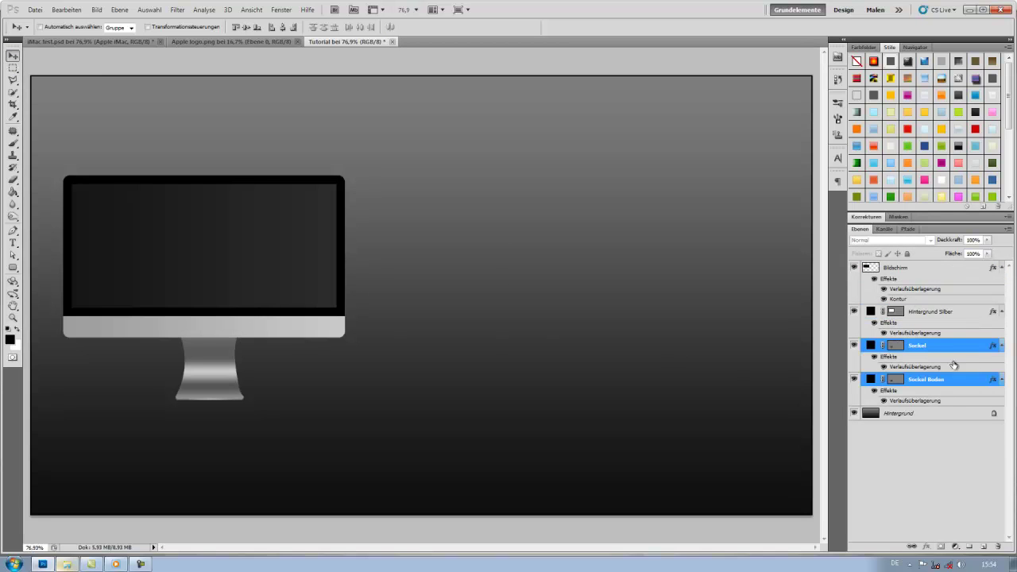
Step: Transform and nudge the stand up and right so it sits centred under the monitor
{"action": "key", "text": "ctrl+t"}
{"action": "left_click_drag", "start_coordinate": [228, 388], "coordinate": [214, 377]}
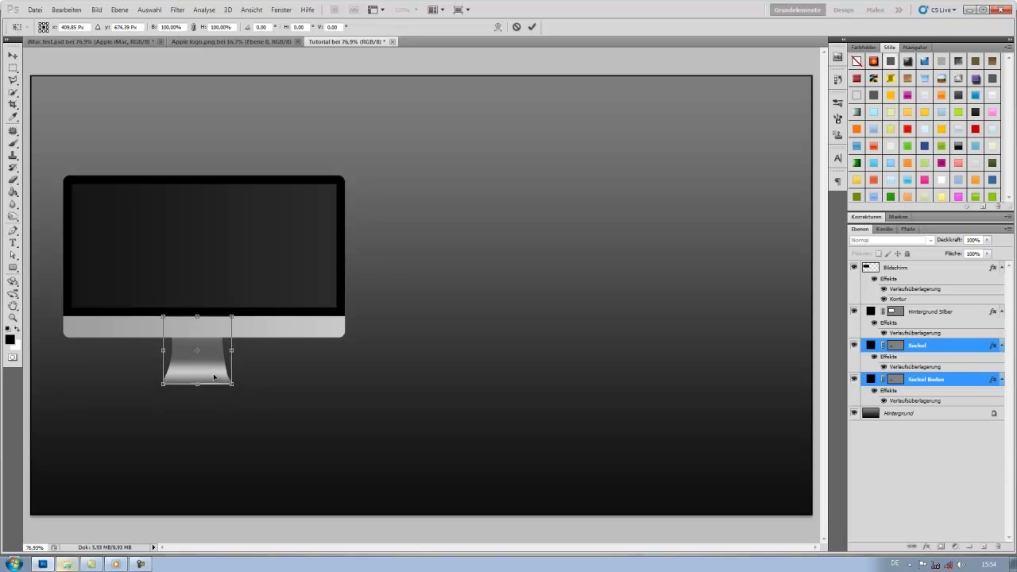
{"action": "key", "text": "Return"}
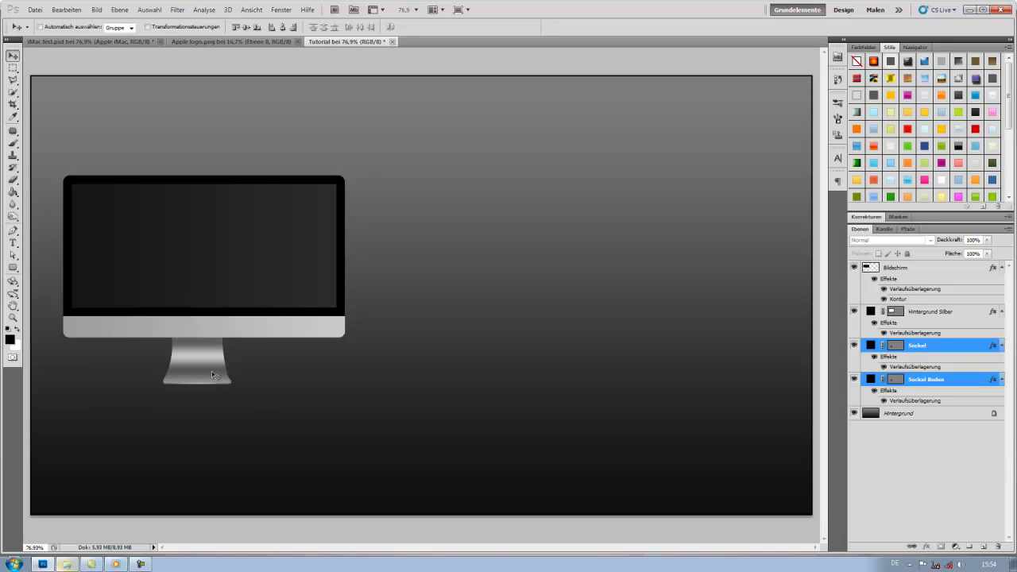
{"action": "key", "text": "Up"}
{"action": "key", "text": "Up"}
{"action": "key", "text": "Up"}
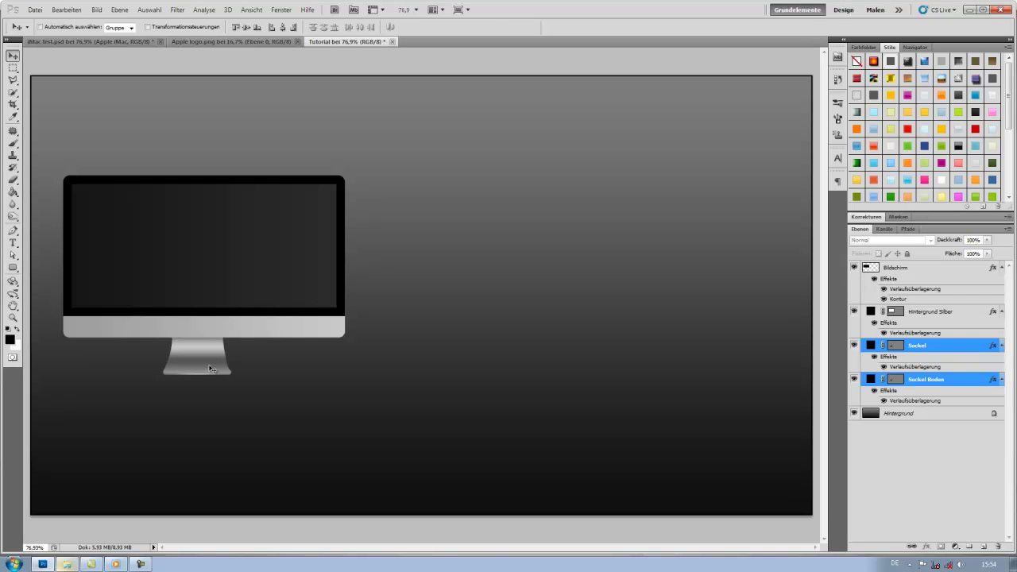
{"action": "left_click_drag", "start_coordinate": [213, 373], "coordinate": [221, 369]}
Step: Bring the apple shape from Apple logo.png into the Tutorial document and shrink it
{"action": "left_click", "coordinate": [238, 41]}
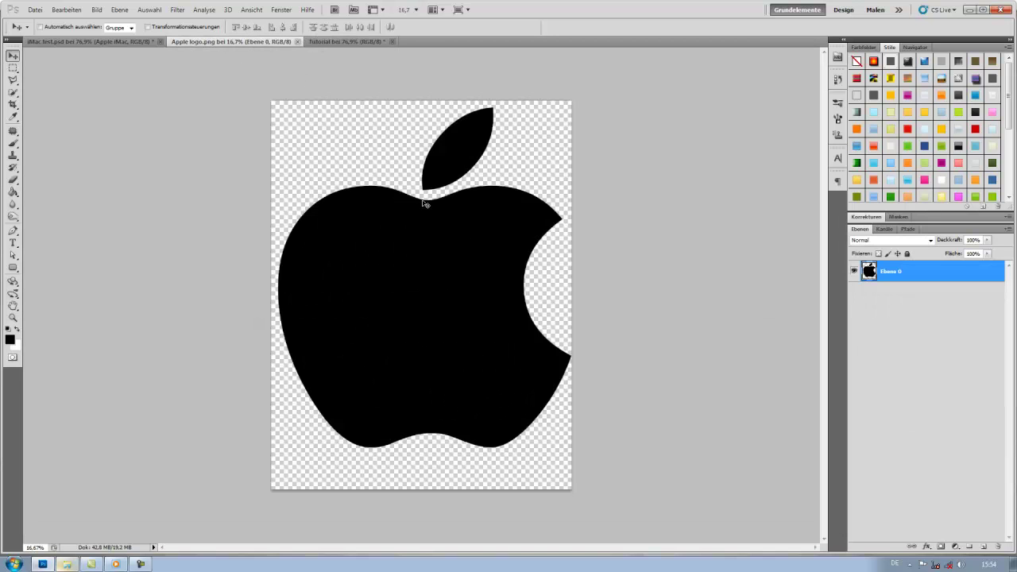
{"action": "left_click_drag", "start_coordinate": [403, 212], "coordinate": [309, 47]}
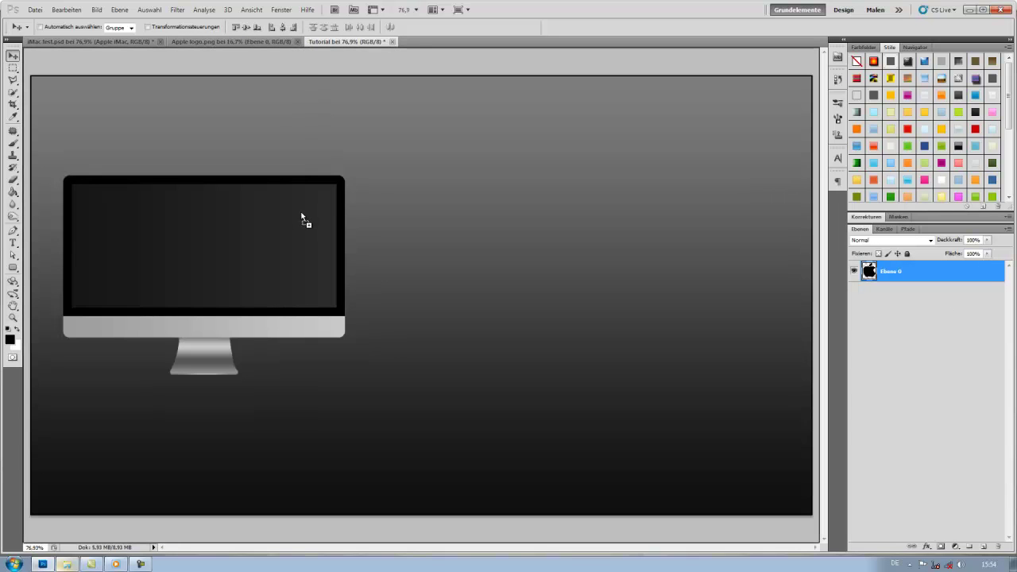
{"action": "mouse_move", "coordinate": [308, 47]}
{"action": "left_mouse_down"}
{"action": "mouse_move", "coordinate": [338, 295]}
{"action": "mouse_move", "coordinate": [411, 189]}
{"action": "left_mouse_up"}
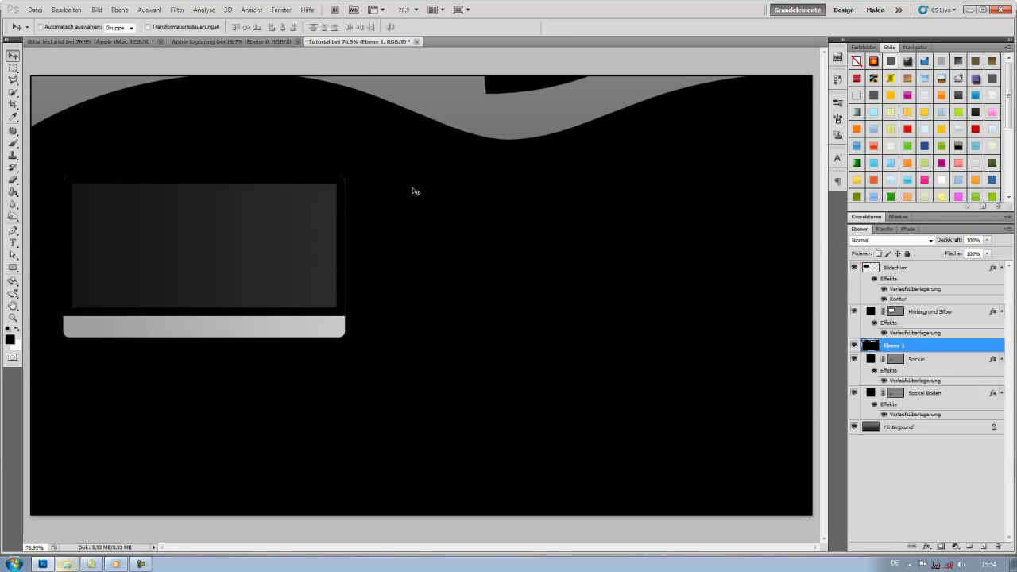
{"action": "key", "text": "ctrl+minus"}
{"action": "key", "text": "ctrl+minus"}
{"action": "key", "text": "ctrl+minus"}
{"action": "key", "text": "ctrl+minus"}
{"action": "key", "text": "ctrl+minus"}
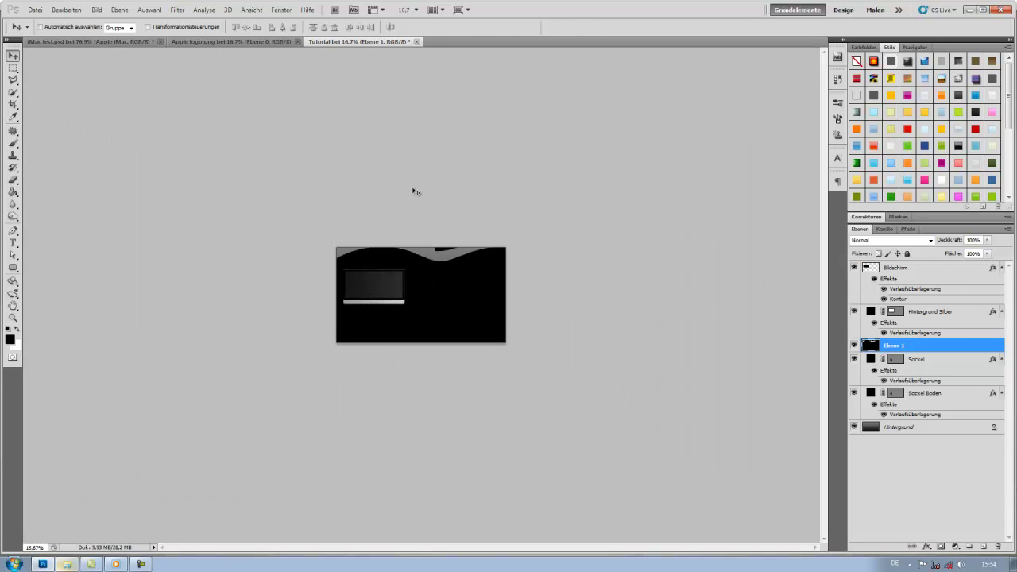
{"action": "key", "text": "ctrl+t"}
{"action": "mouse_move", "coordinate": [589, 164]}
{"action": "left_mouse_down"}
{"action": "mouse_move", "coordinate": [446, 311]}
{"action": "mouse_move", "coordinate": [380, 291]}
{"action": "mouse_move", "coordinate": [442, 288]}
{"action": "left_mouse_up"}
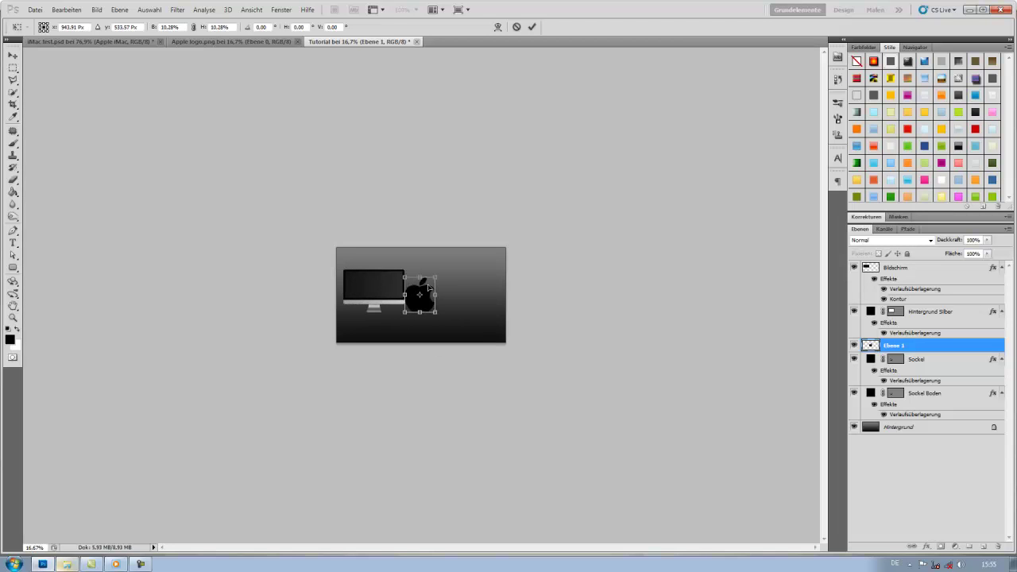
{"action": "key", "text": "Return"}
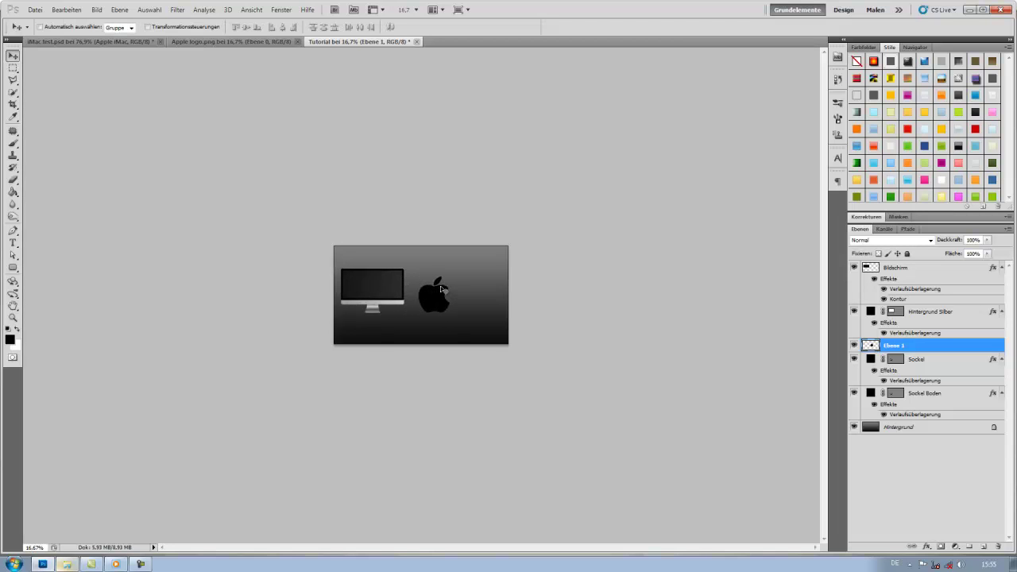
{"action": "key", "text": "ctrl+0"}
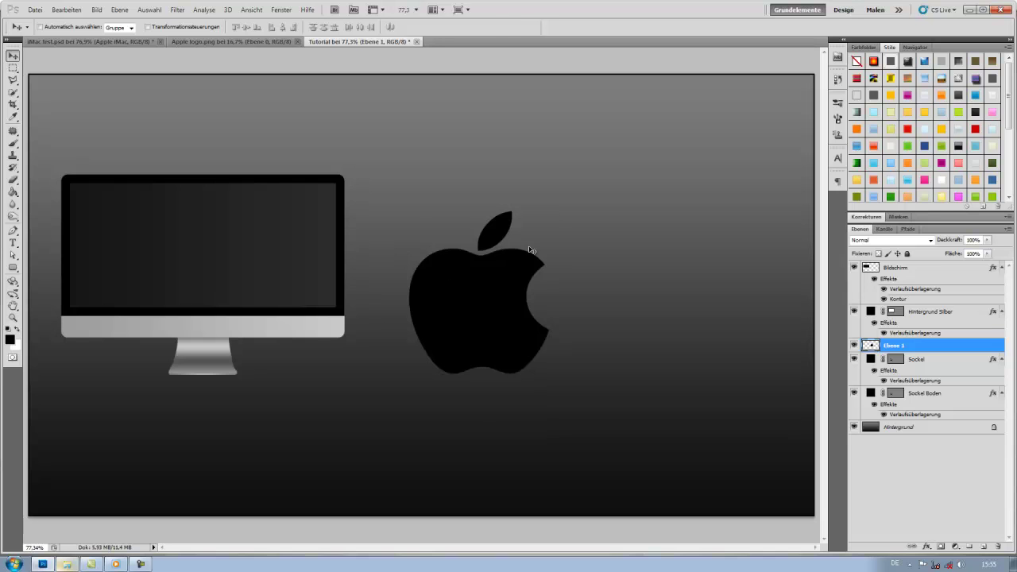
Step: Scale the apple down further, move its layer to the top, and name it 'Apple logo'
{"action": "key", "text": "ctrl+t"}
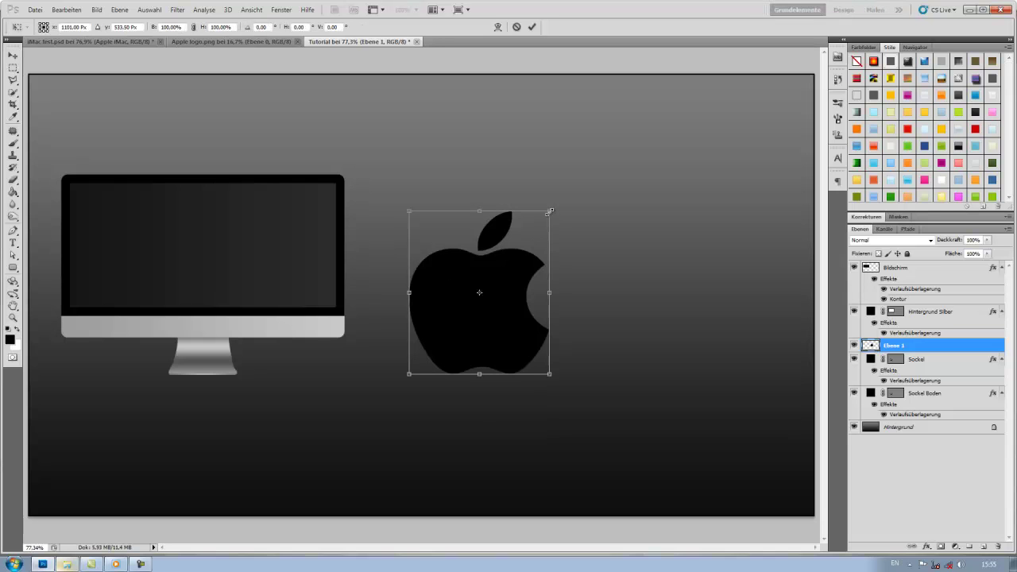
{"action": "left_click_drag", "start_coordinate": [550, 211], "coordinate": [523, 242]}
{"action": "key", "text": "Return"}
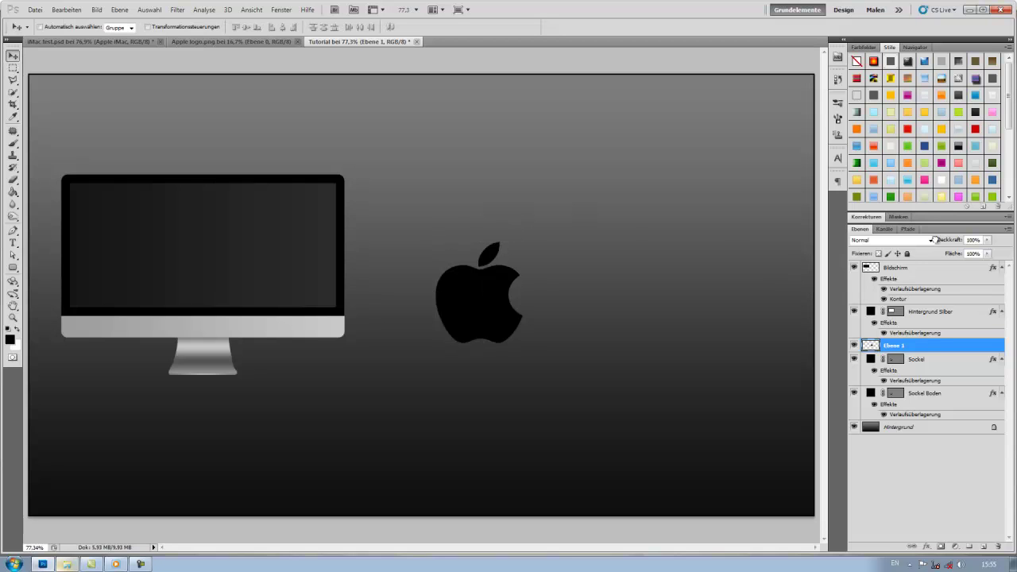
{"action": "left_click_drag", "start_coordinate": [934, 238], "coordinate": [894, 264]}
{"action": "double_click", "coordinate": [894, 268]}
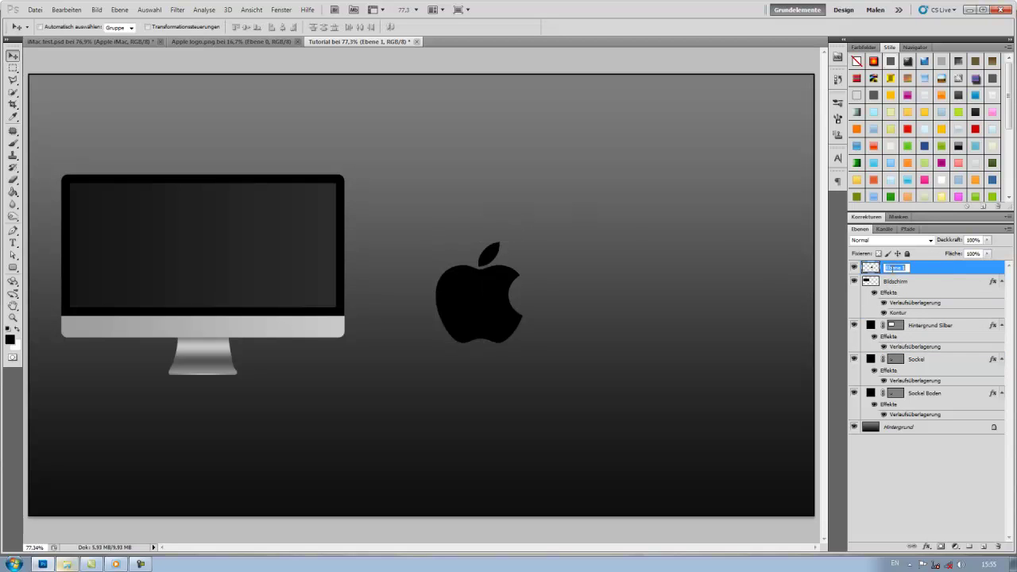
{"action": "type", "text": "Ap"}
{"action": "type", "text": "ple logo"}
{"action": "key", "text": "Return"}
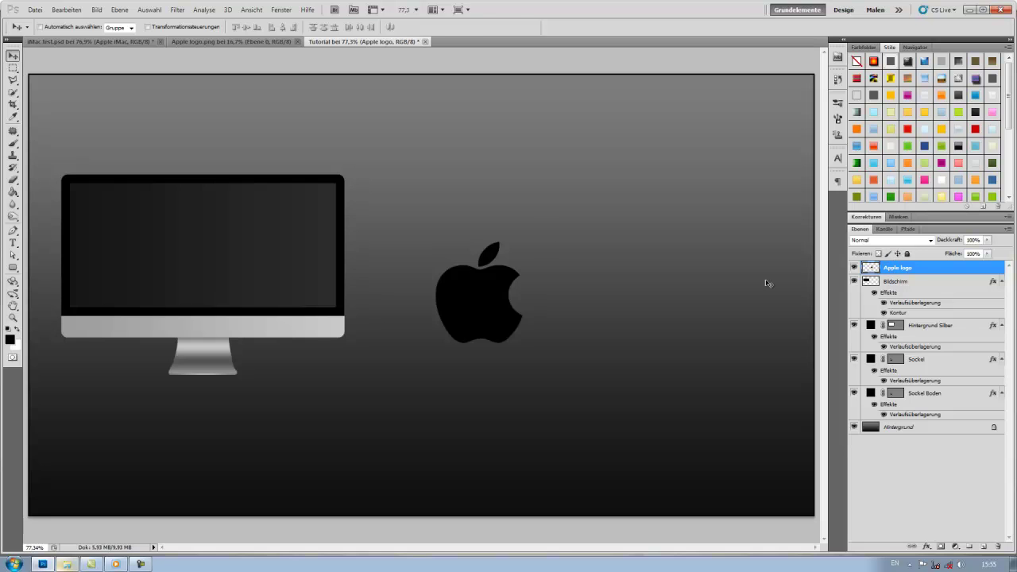
Step: Shrink the logo to badge size and nudge it left and down onto the silver chin
{"action": "key", "text": "ctrl+t"}
{"action": "left_click_drag", "start_coordinate": [522, 240], "coordinate": [488, 273]}
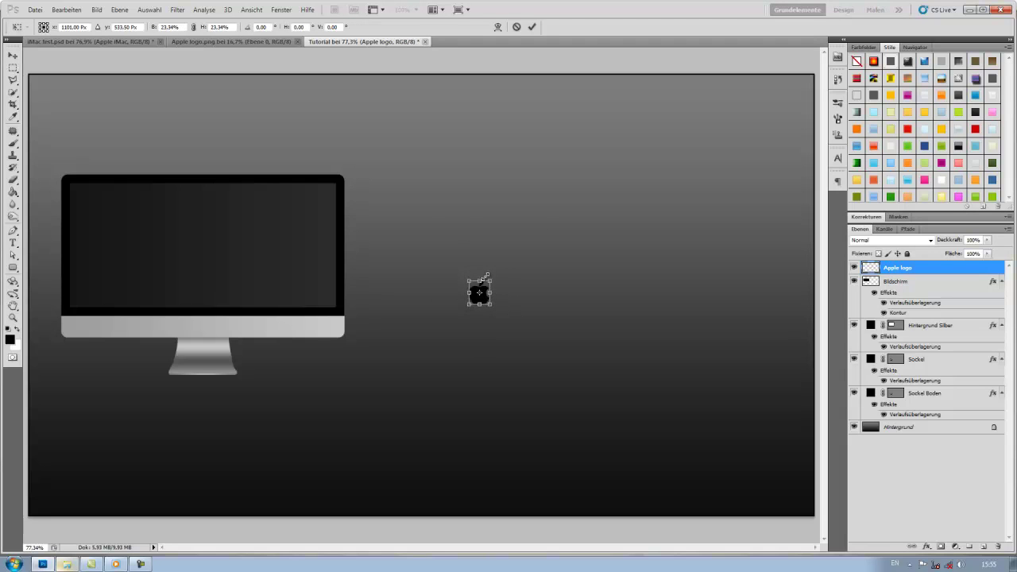
{"action": "key", "text": "Return"}
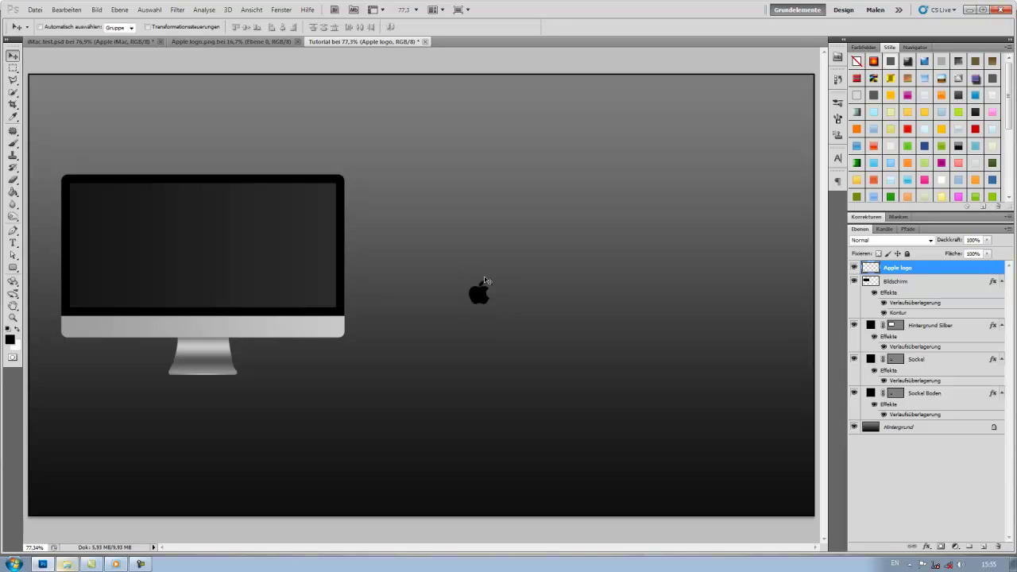
{"action": "key", "text": "shift+Left"}
{"action": "key", "text": "shift+Left"}
{"action": "key", "text": "shift+Left"}
{"action": "key", "text": "shift+Left"}
{"action": "key", "text": "shift+Left"}
{"action": "key", "text": "shift+Left"}
{"action": "key", "text": "shift+Left"}
{"action": "key", "text": "shift+Left"}
{"action": "key", "text": "shift+Left"}
{"action": "key", "text": "shift+Left"}
{"action": "key", "text": "shift+Left"}
{"action": "key", "text": "shift+Left"}
{"action": "key", "text": "shift+Left"}
{"action": "key", "text": "shift+Left"}
{"action": "key", "text": "shift+Left"}
{"action": "key", "text": "shift+Left"}
{"action": "key", "text": "shift+Left"}
{"action": "key", "text": "shift+Down"}
{"action": "key", "text": "shift+Down"}
{"action": "key", "text": "shift+Left"}
{"action": "key", "text": "shift+Down"}
{"action": "key", "text": "shift+Down"}
{"action": "key", "text": "shift+Down"}
{"action": "key", "text": "shift+Down"}
Step: Fine-tune the logo's size and position so it sits centred on the chin
{"action": "key", "text": "ctrl+t"}
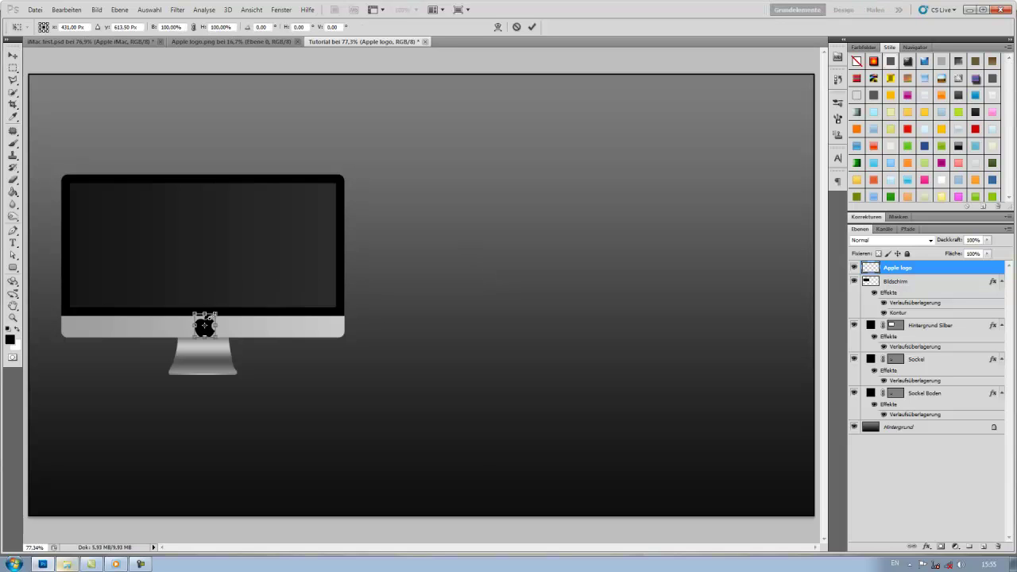
{"action": "left_click_drag", "start_coordinate": [219, 314], "coordinate": [213, 320]}
{"action": "key", "text": "Return"}
{"action": "key", "text": "Up"}
{"action": "key", "text": "Right"}
{"action": "key", "text": "Right"}
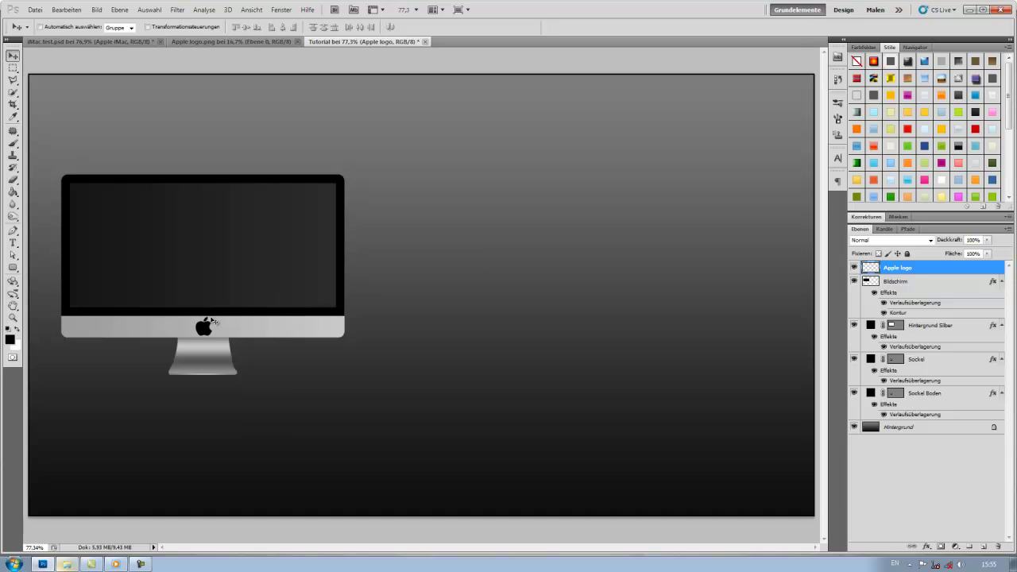
{"action": "key", "text": "Down"}
{"action": "key", "text": "Down"}
{"action": "key", "text": "ctrl+t"}
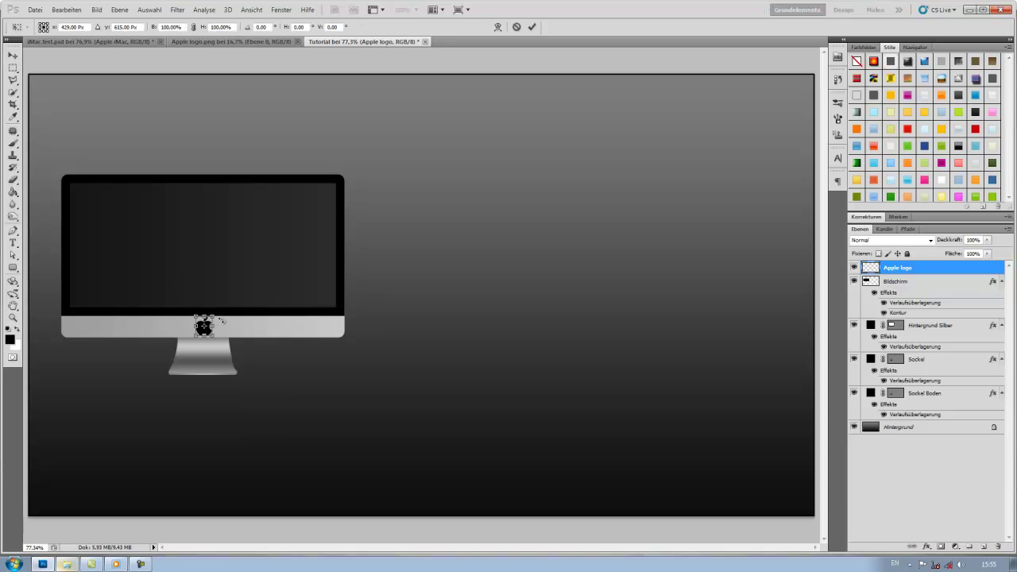
{"action": "key", "text": "Return"}
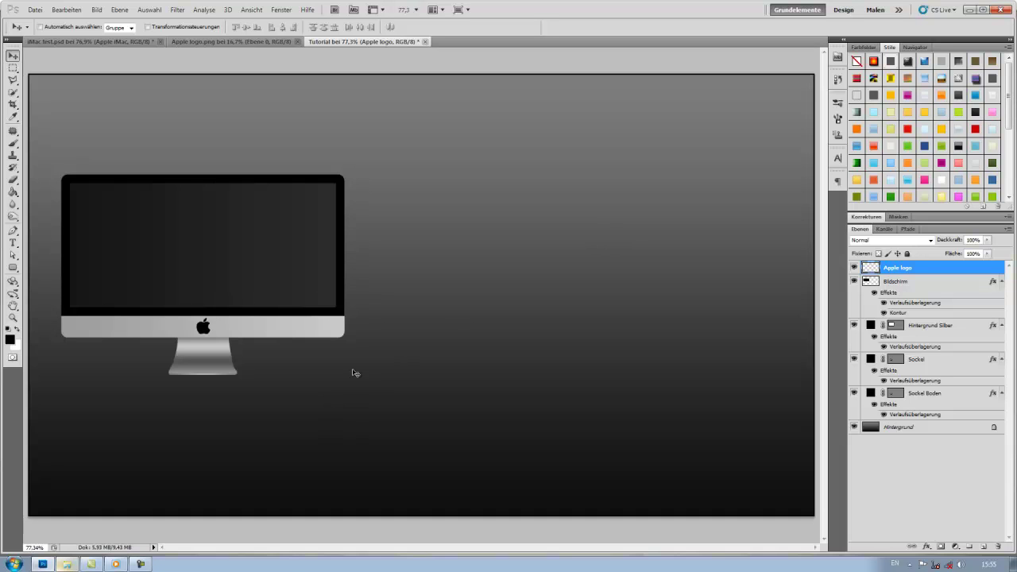
Step: Load the Bildschirm layer's outline as a selection and pick the Polygonal Lasso
{"action": "left_click", "coordinate": [919, 284]}
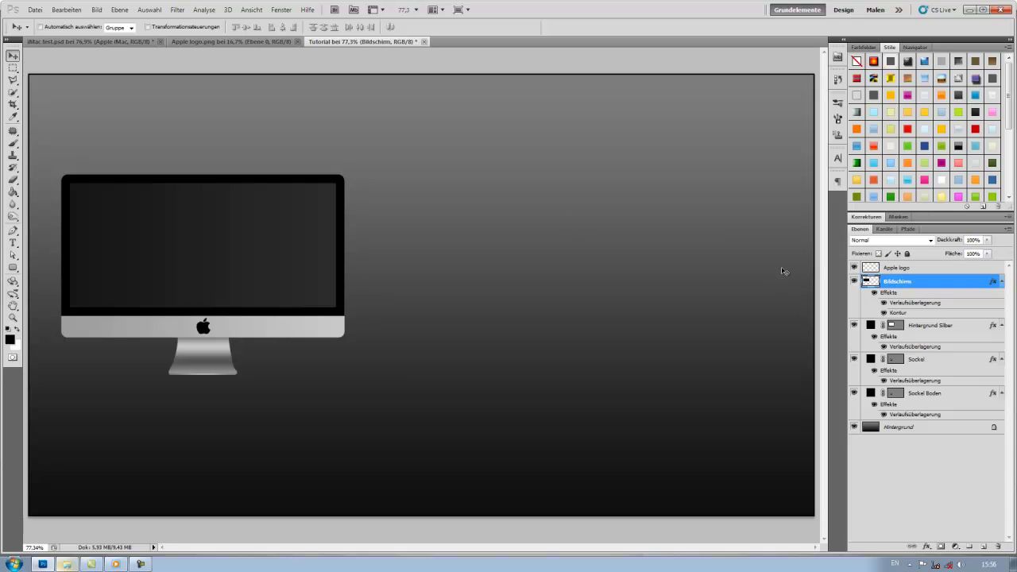
{"action": "left_click", "coordinate": [866, 282], "text": "ctrl"}
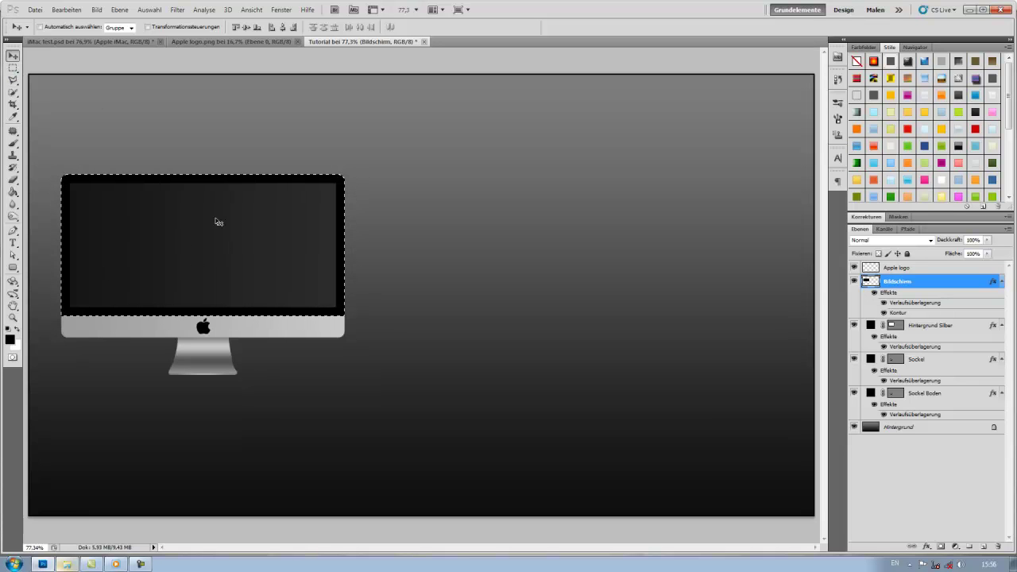
{"action": "left_click", "coordinate": [13, 80]}
{"action": "right_click", "coordinate": [13, 80]}
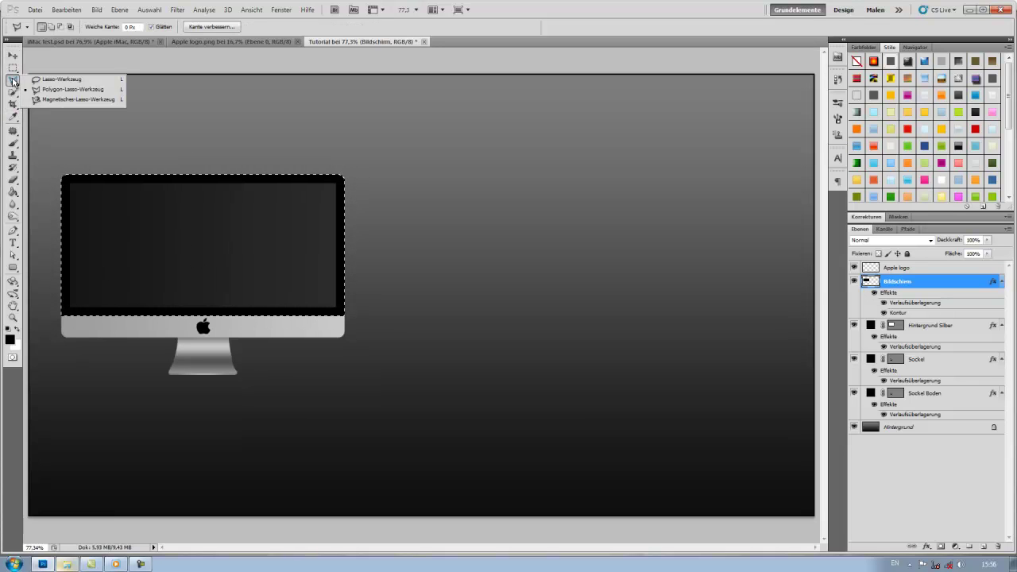
{"action": "left_click", "coordinate": [66, 94]}
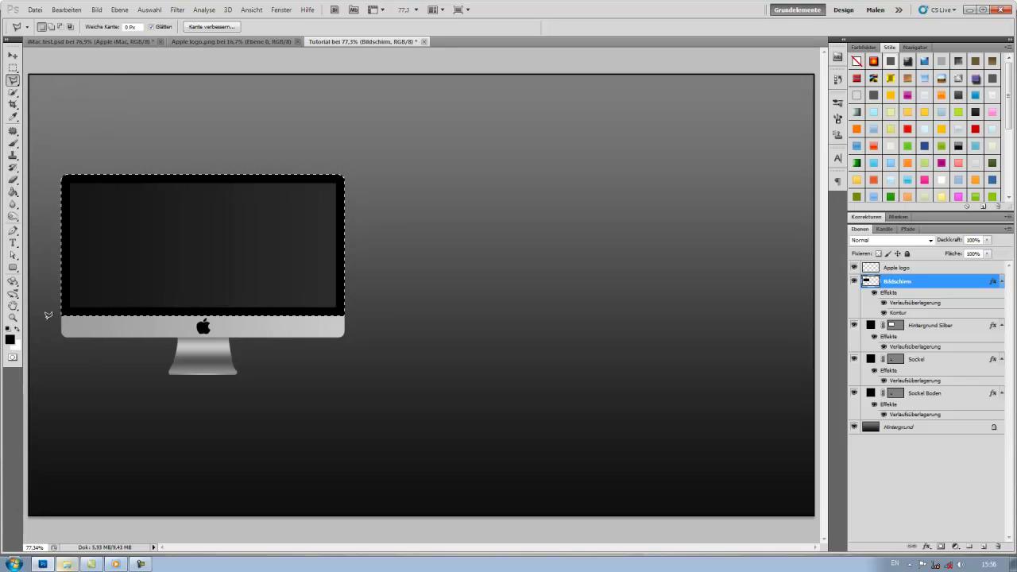
Step: Try subtracting a diagonal lower part from the screen selection, then undo it
{"action": "key", "text": "alt"}
{"action": "left_click", "coordinate": [47, 304]}
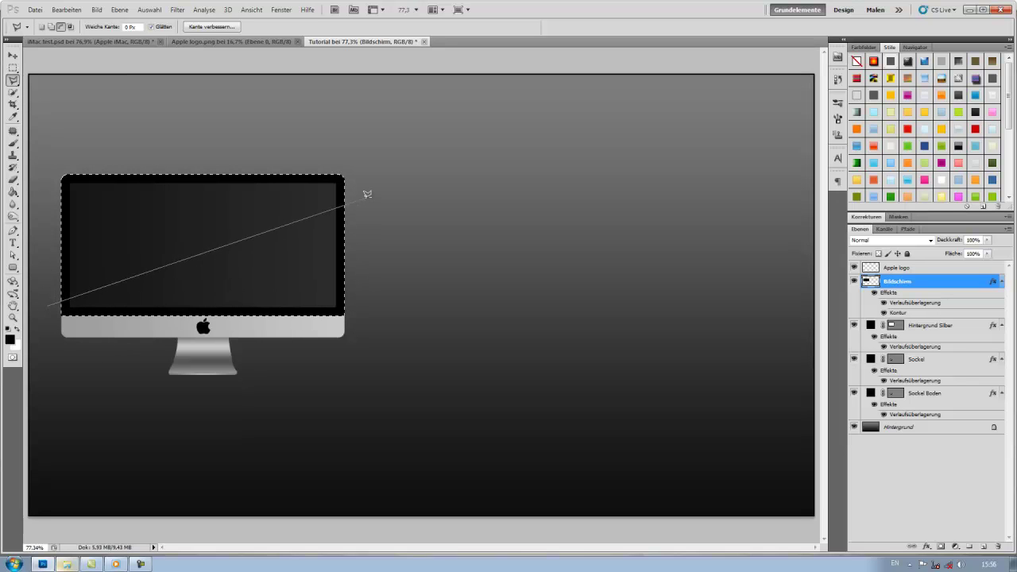
{"action": "left_click", "coordinate": [349, 201]}
{"action": "left_click", "coordinate": [342, 440]}
{"action": "left_click", "coordinate": [48, 304]}
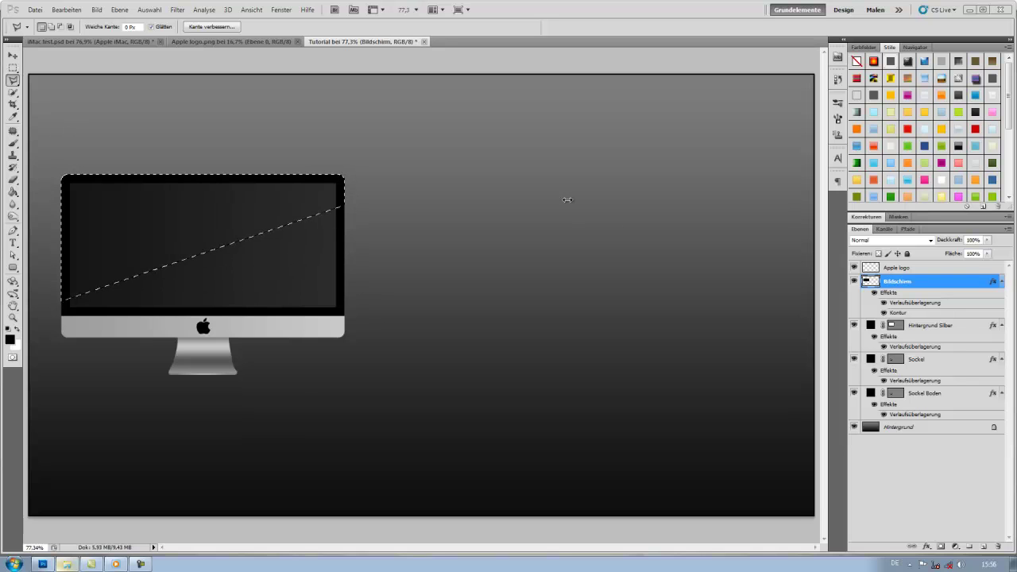
{"action": "key", "text": "ctrl+z"}
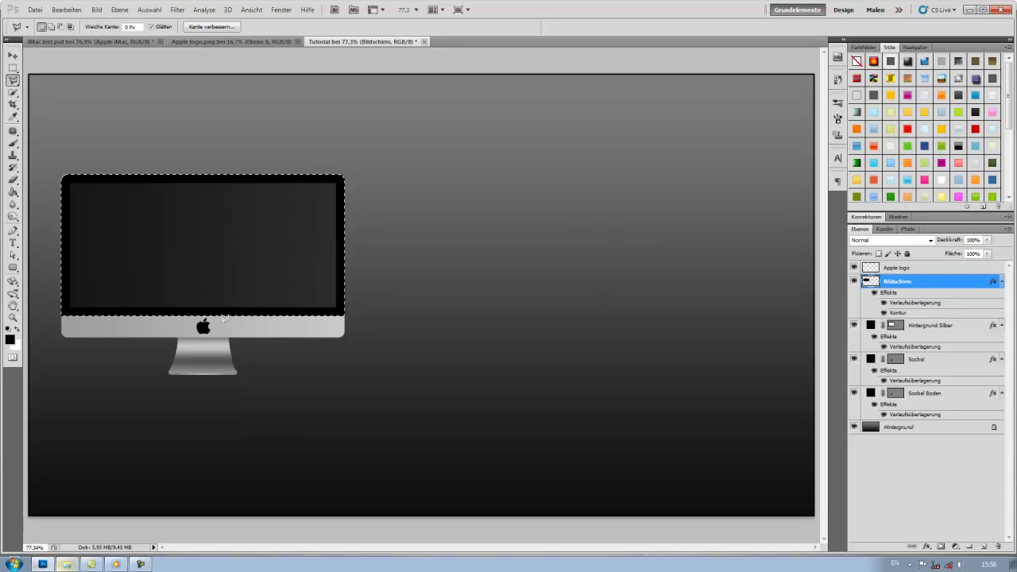
Step: Subtract everything below a left-to-right diagonal, then add new layer Ebene 1 above Bildschirm
{"action": "left_click", "coordinate": [50, 283]}
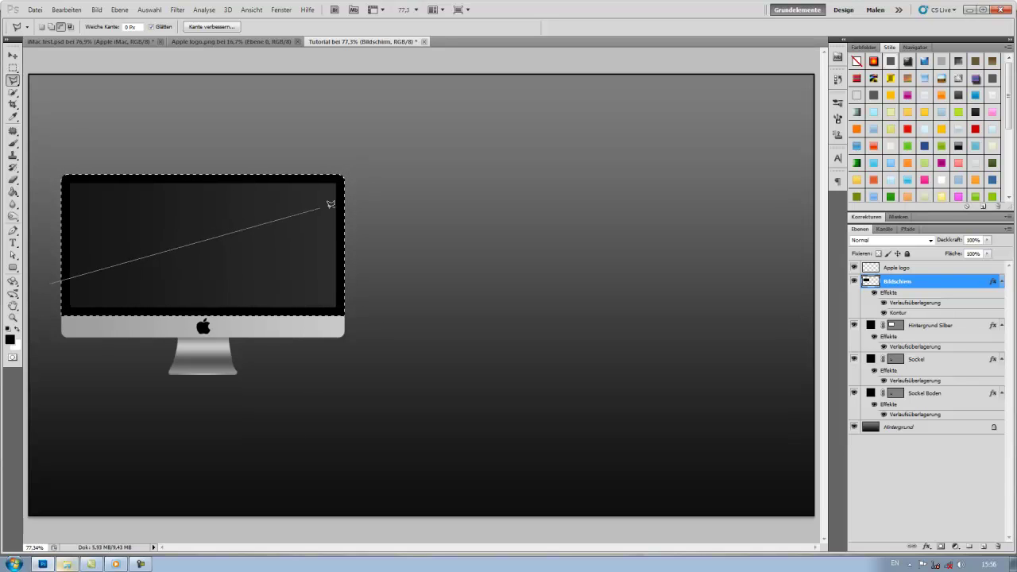
{"action": "left_click", "coordinate": [361, 207]}
{"action": "left_click", "coordinate": [375, 370]}
{"action": "left_click", "coordinate": [45, 380]}
{"action": "left_click", "coordinate": [49, 282]}
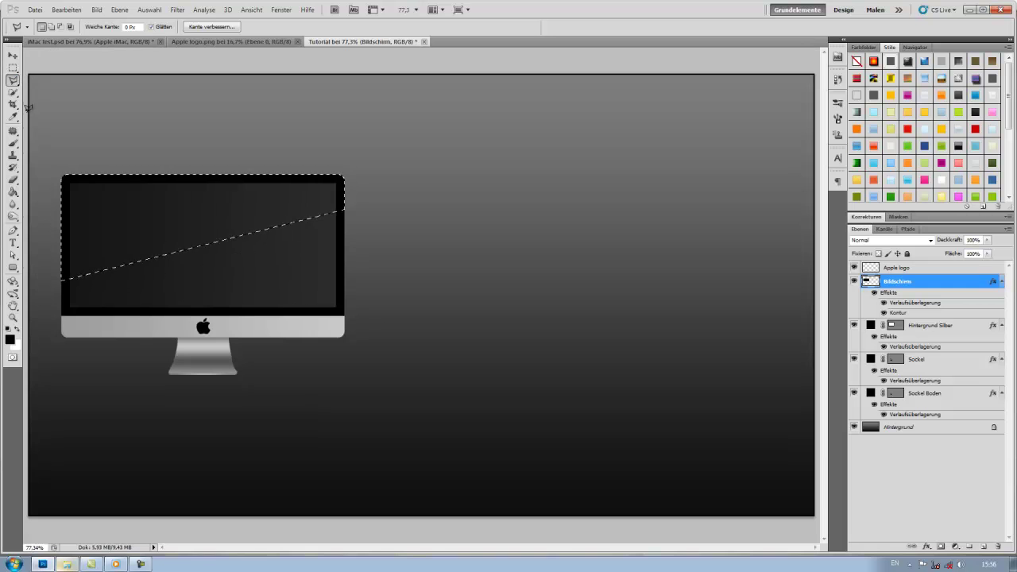
{"action": "left_click", "coordinate": [984, 547]}
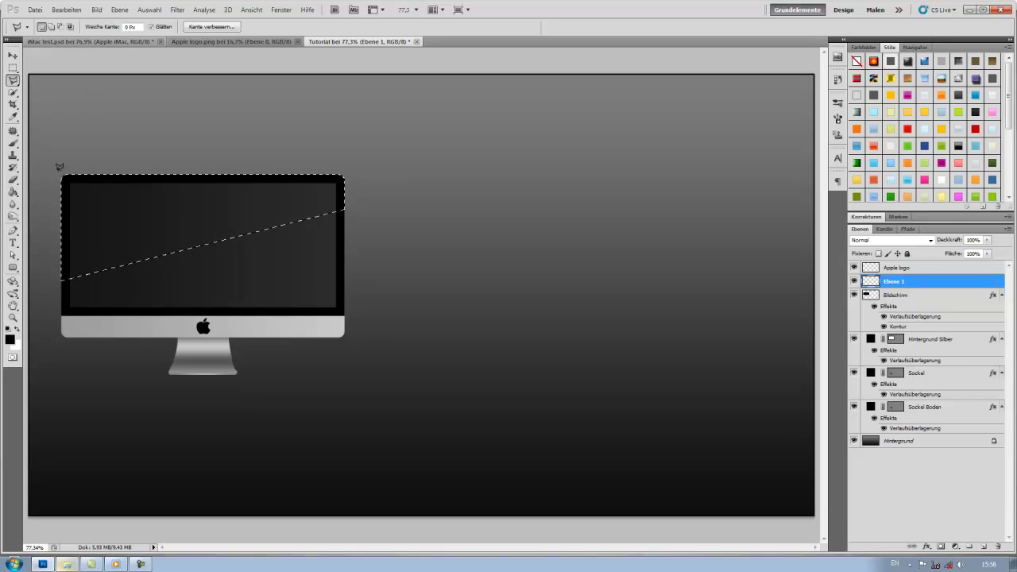
Step: Choose the Gradient Tool with the Vordergrundfarbe zu Transparent (Foreground to Transparent) preset
{"action": "left_click", "coordinate": [133, 13]}
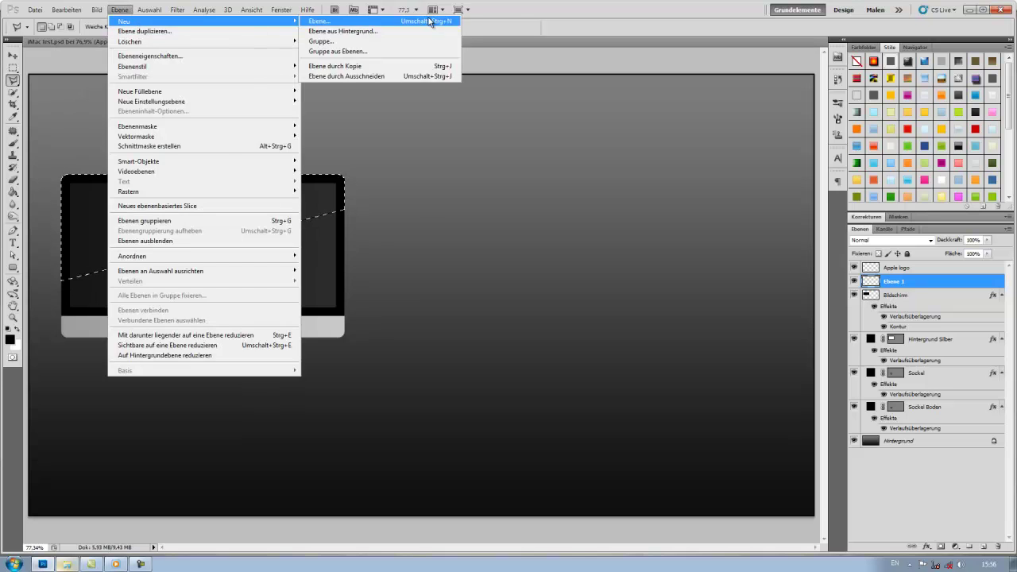
{"action": "left_click", "coordinate": [500, 14]}
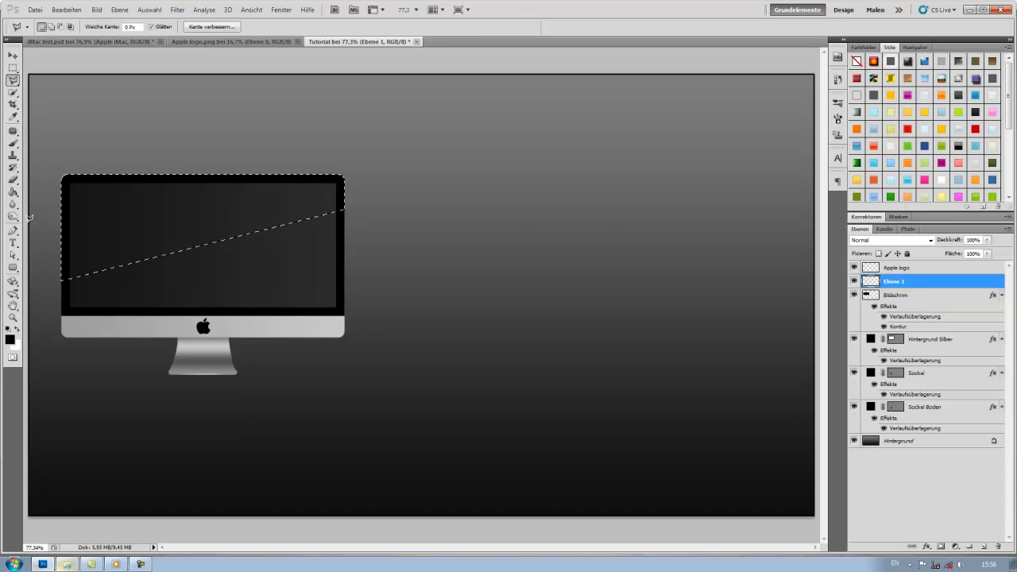
{"action": "left_click", "coordinate": [14, 193]}
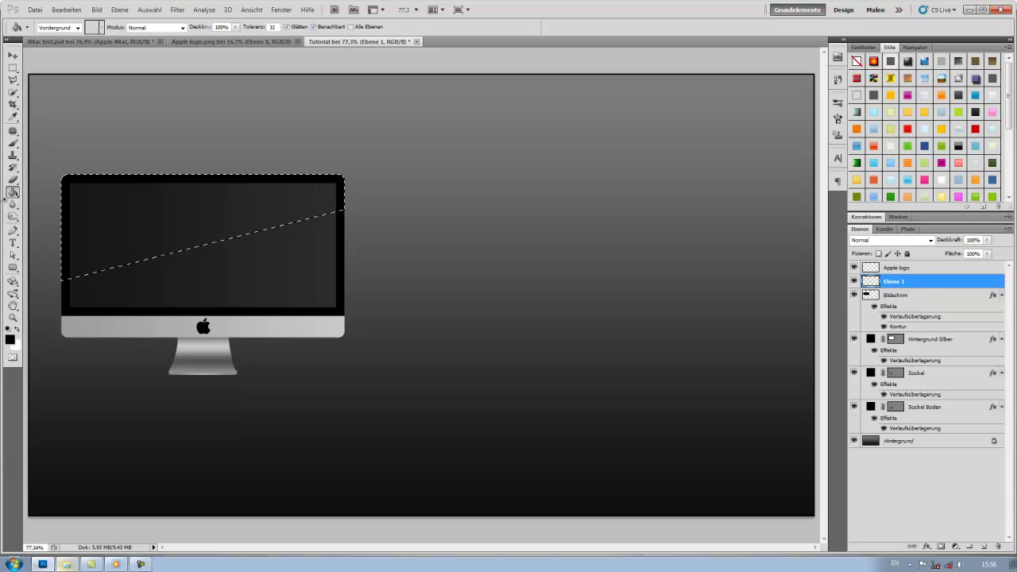
{"action": "right_click", "coordinate": [15, 195]}
{"action": "left_click", "coordinate": [40, 192]}
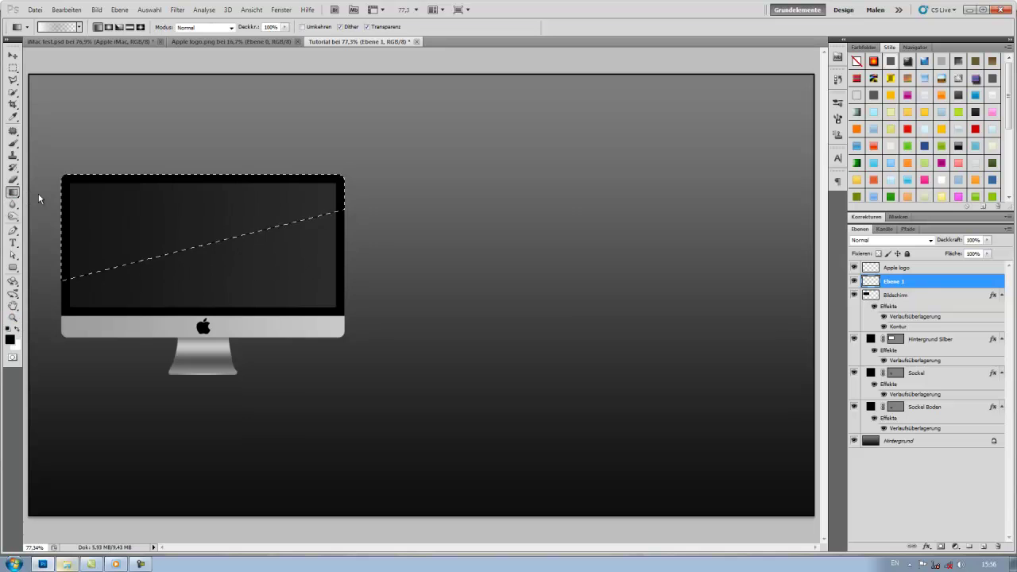
{"action": "left_click", "coordinate": [50, 28]}
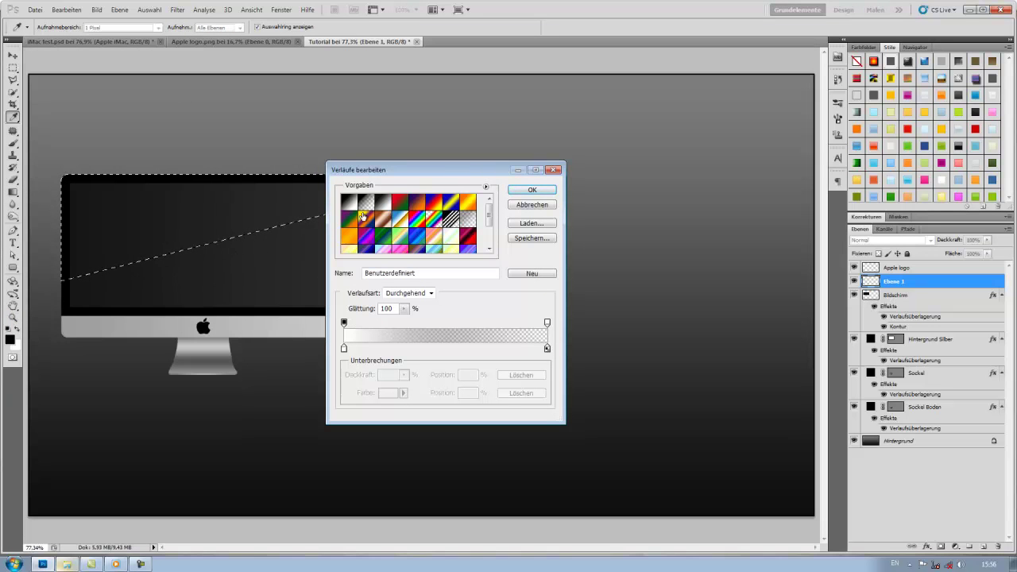
{"action": "left_click", "coordinate": [366, 203]}
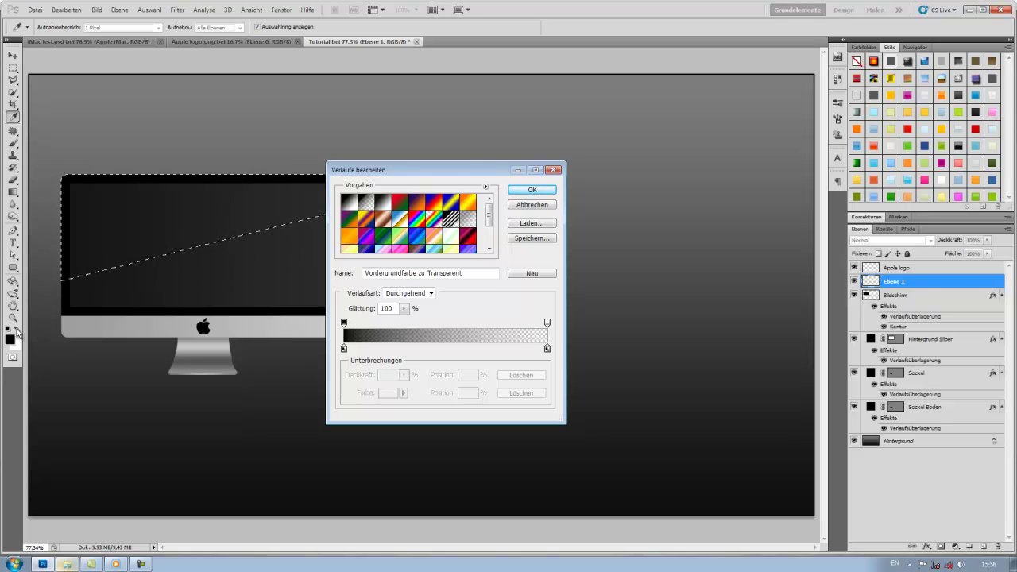
{"action": "left_click", "coordinate": [530, 204]}
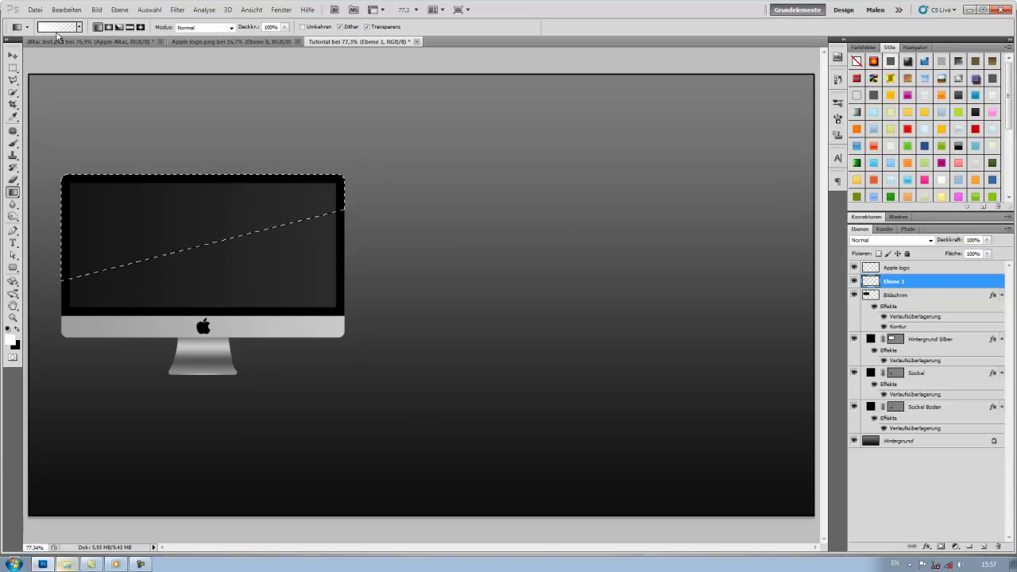
Step: Drag a white gradient downward inside the screen selection, fading to transparent
{"action": "left_click", "coordinate": [59, 29]}
{"action": "left_click", "coordinate": [520, 192]}
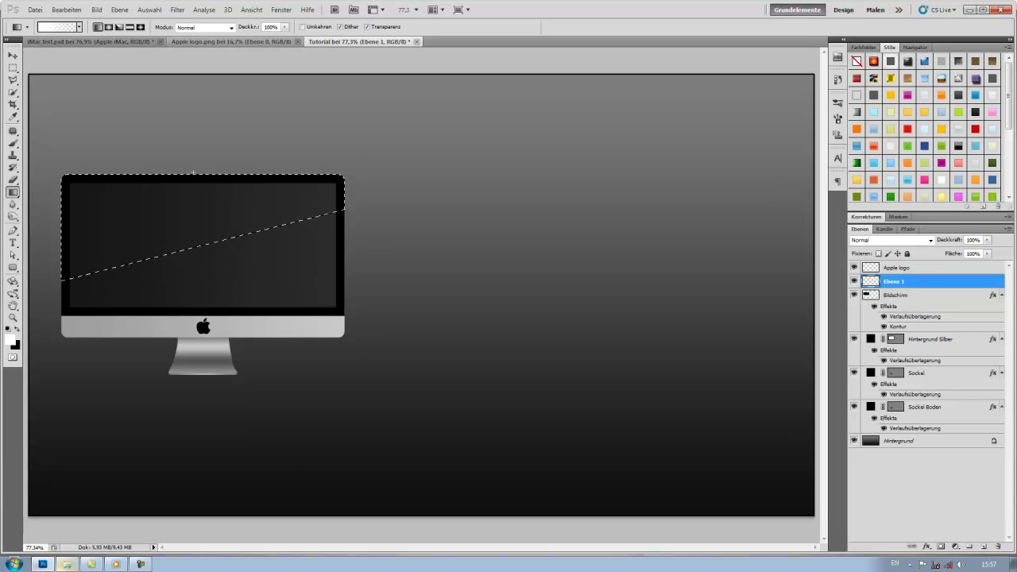
{"action": "left_click_drag", "start_coordinate": [193, 175], "coordinate": [177, 264]}
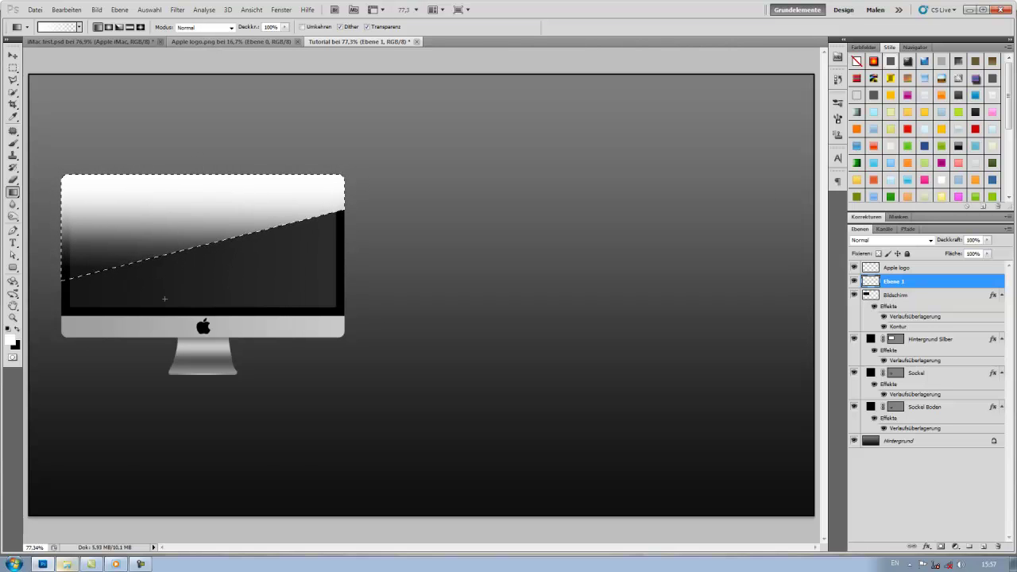
{"action": "left_click_drag", "start_coordinate": [175, 217], "coordinate": [173, 268]}
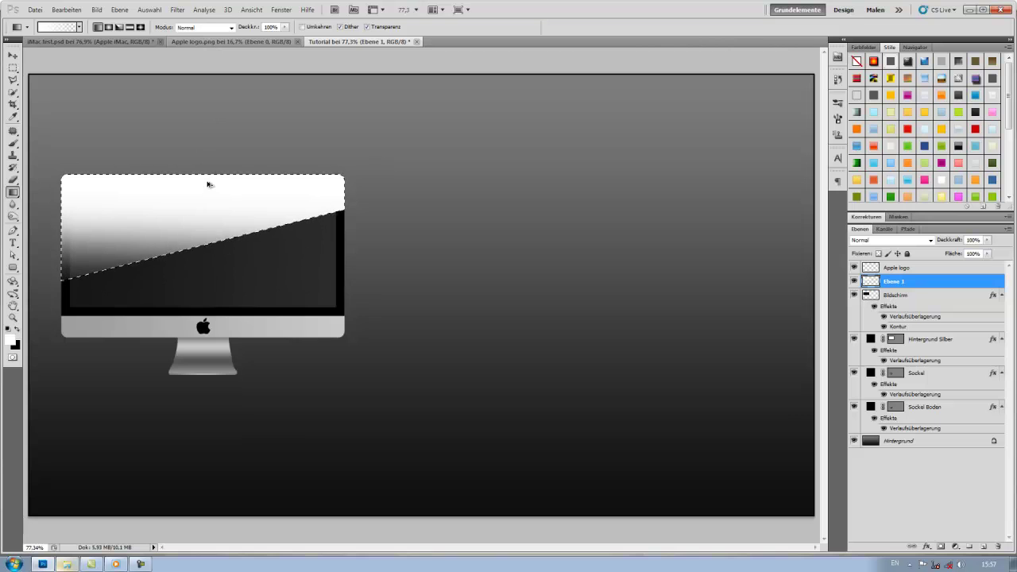
Step: Switch keyboard input to DE, undo the gradient, and redraw a shorter white glare
{"action": "left_click", "coordinate": [895, 563]}
{"action": "left_click", "coordinate": [896, 523]}
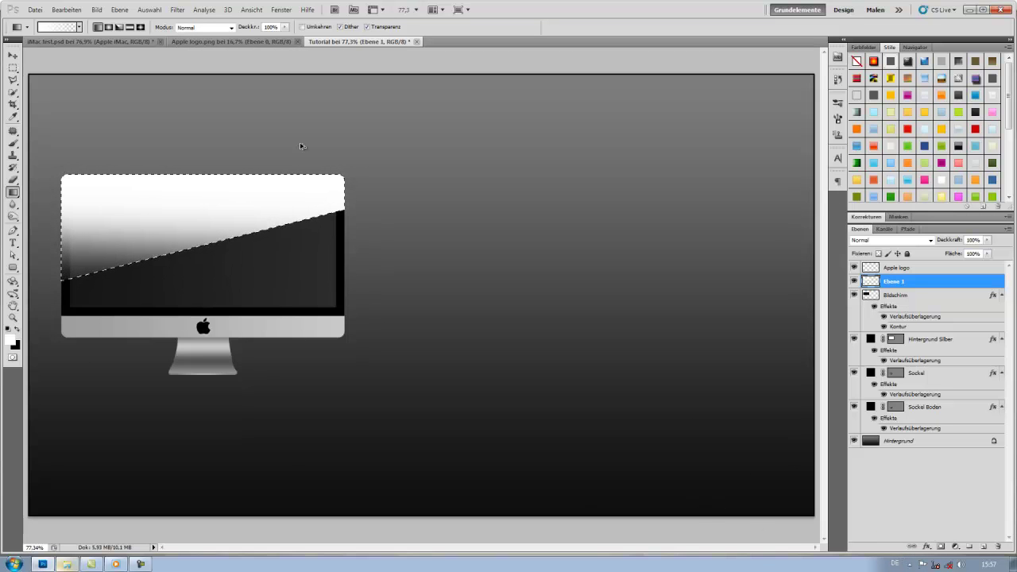
{"action": "key", "text": "ctrl+z"}
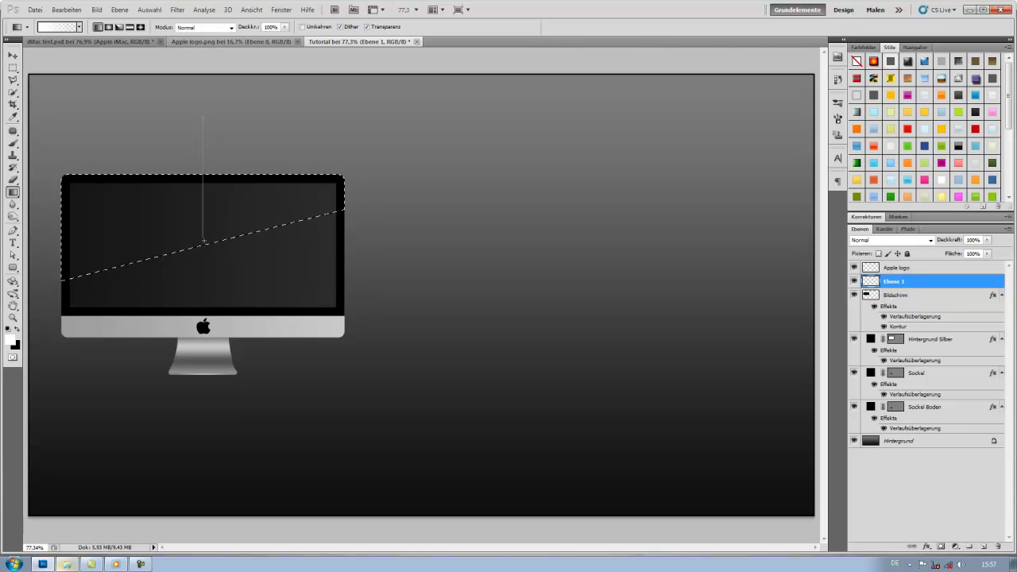
{"action": "left_click_drag", "start_coordinate": [204, 239], "coordinate": [204, 241]}
{"action": "left_click_drag", "start_coordinate": [167, 177], "coordinate": [186, 243]}
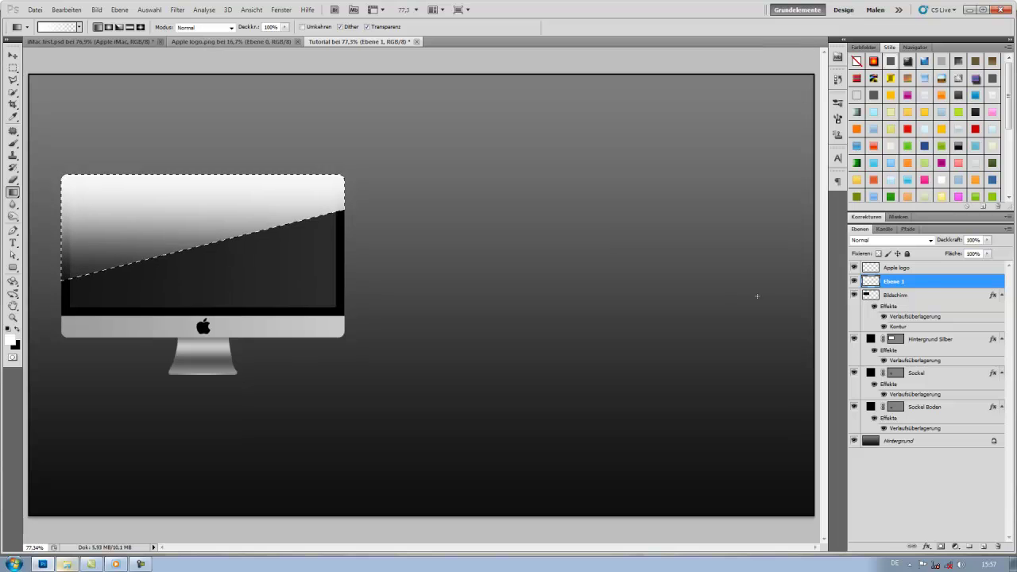
Step: Deselect, set the glare layer to 21% opacity, and rename it 'Bildschirm schein'
{"action": "left_click", "coordinate": [149, 9]}
{"action": "left_click", "coordinate": [161, 32]}
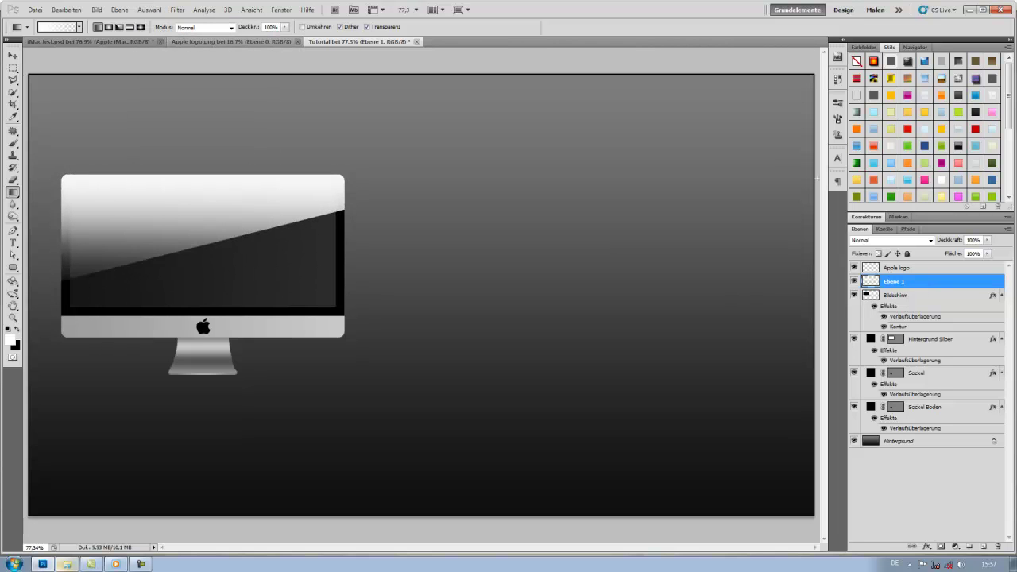
{"action": "left_click_drag", "start_coordinate": [951, 244], "coordinate": [911, 244]}
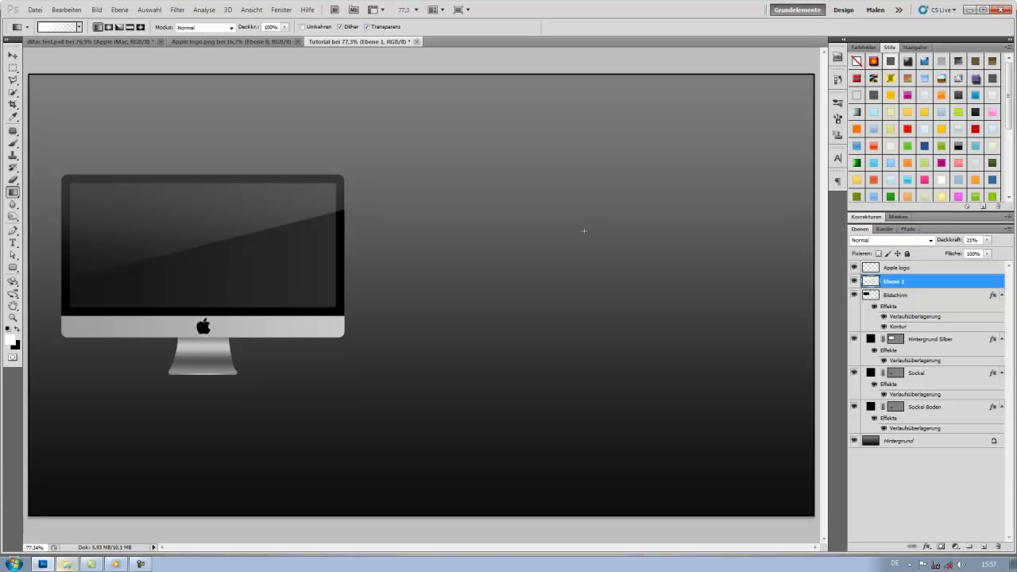
{"action": "double_click", "coordinate": [894, 281]}
{"action": "key", "text": "BackSpace"}
{"action": "type", "text": "m schein"}
{"action": "key", "text": "Return"}
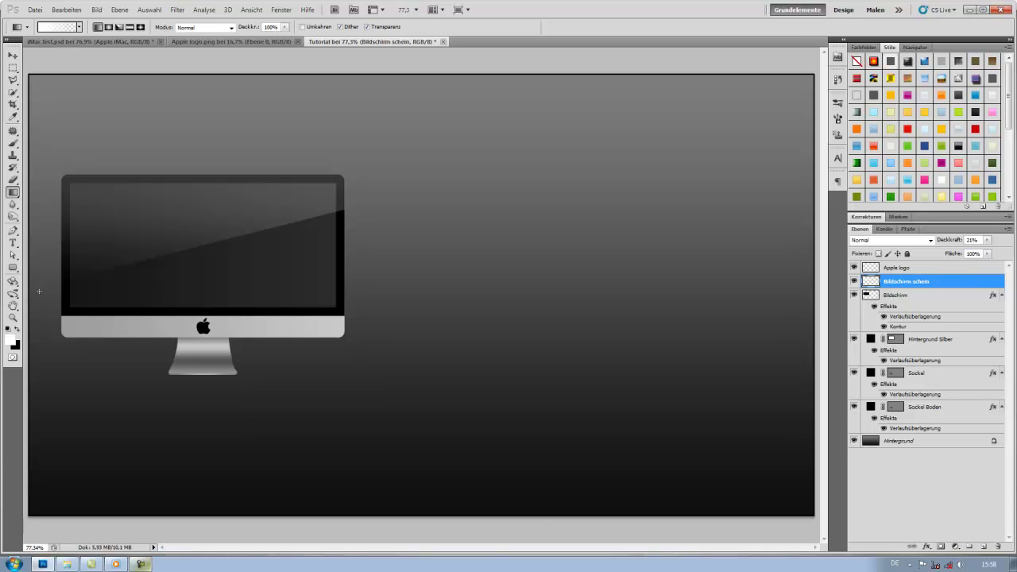
Step: Select the Apple logo layer and zoom in on the logo
{"action": "left_click", "coordinate": [13, 144]}
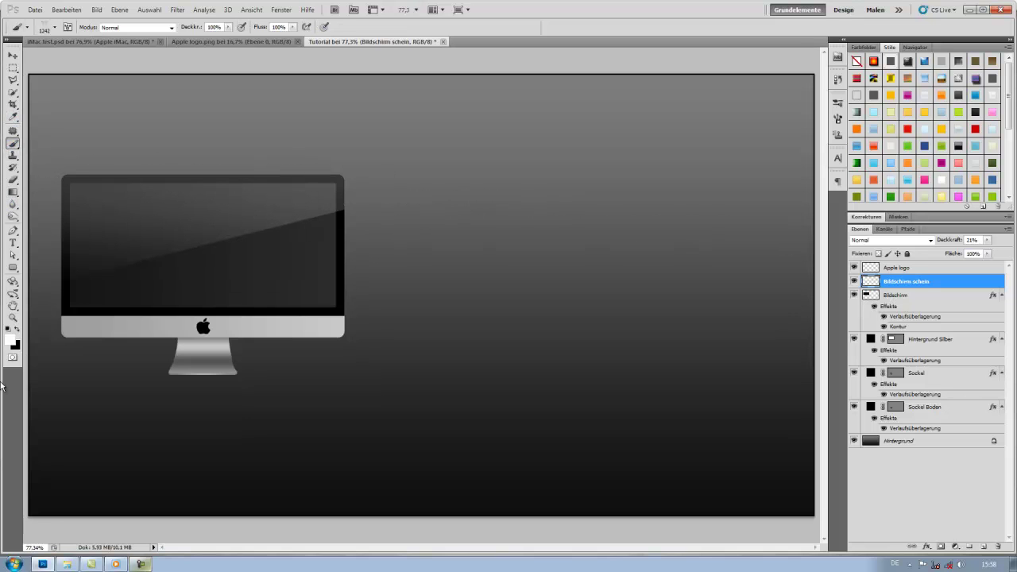
{"action": "left_click", "coordinate": [13, 56]}
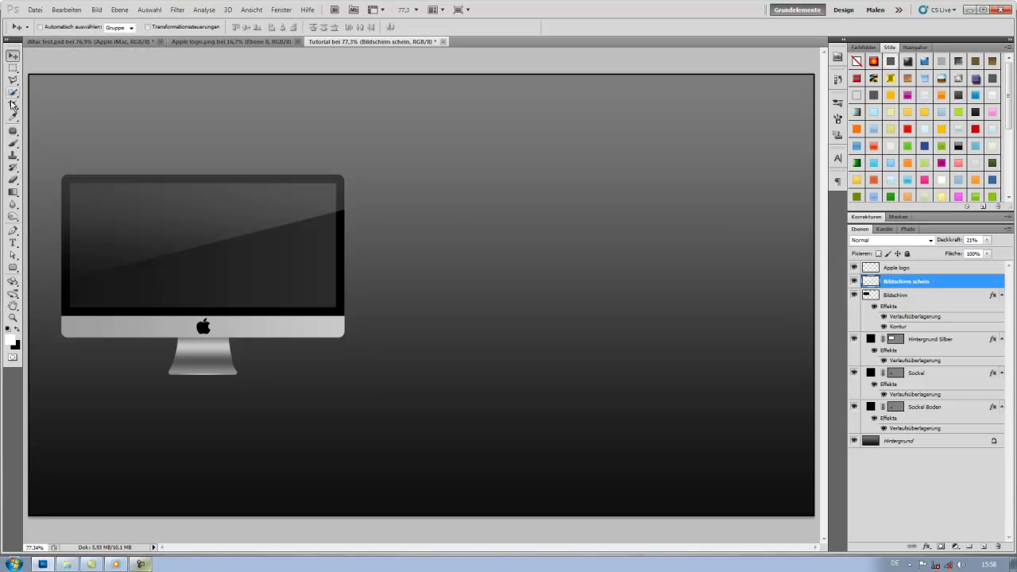
{"action": "left_click", "coordinate": [906, 268]}
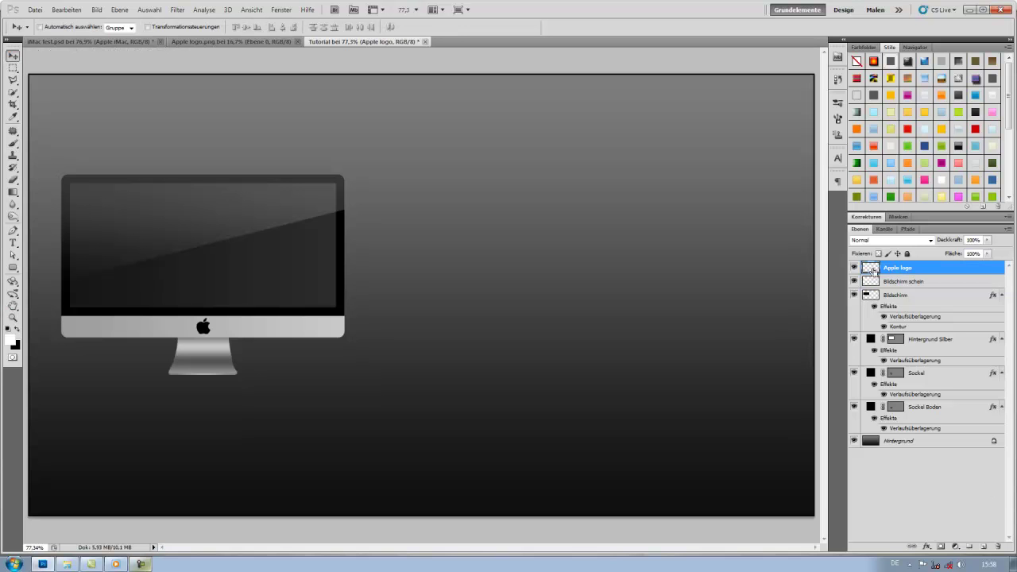
{"action": "left_click_drag", "start_coordinate": [186, 328], "coordinate": [238, 364]}
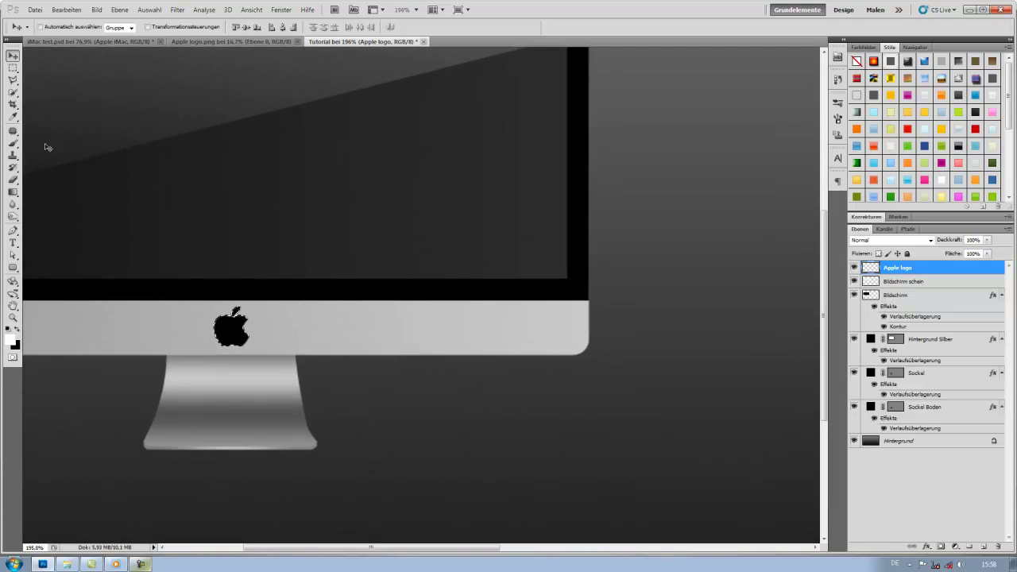
Step: Subtract the logo's lower part with the Polygonal Lasso and add new layer Ebene 1 above it
{"action": "left_click", "coordinate": [12, 79]}
{"action": "key", "text": "alt"}
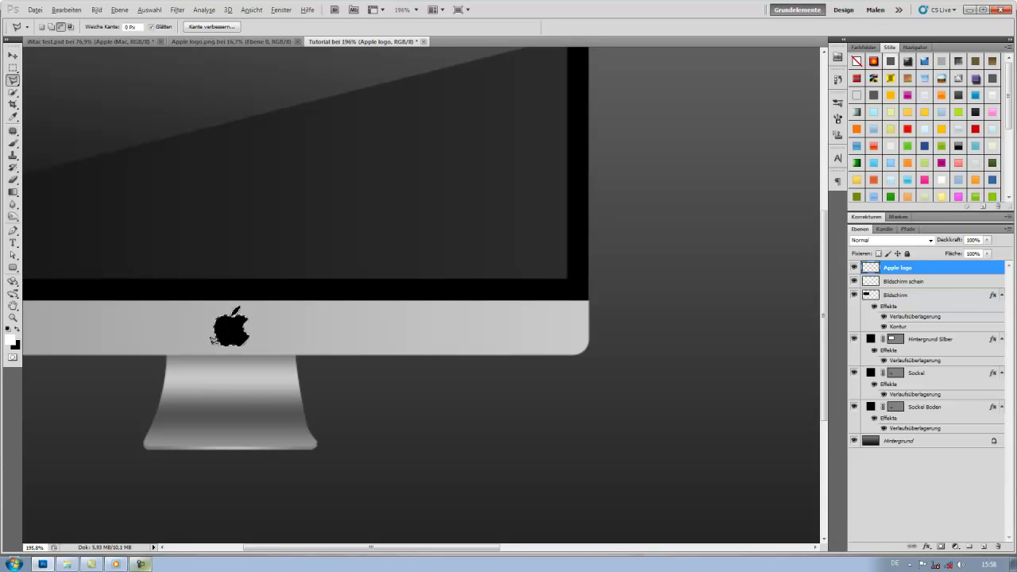
{"action": "left_click", "coordinate": [262, 315]}
{"action": "left_click", "coordinate": [265, 362]}
{"action": "left_click", "coordinate": [176, 359]}
{"action": "left_click", "coordinate": [211, 338]}
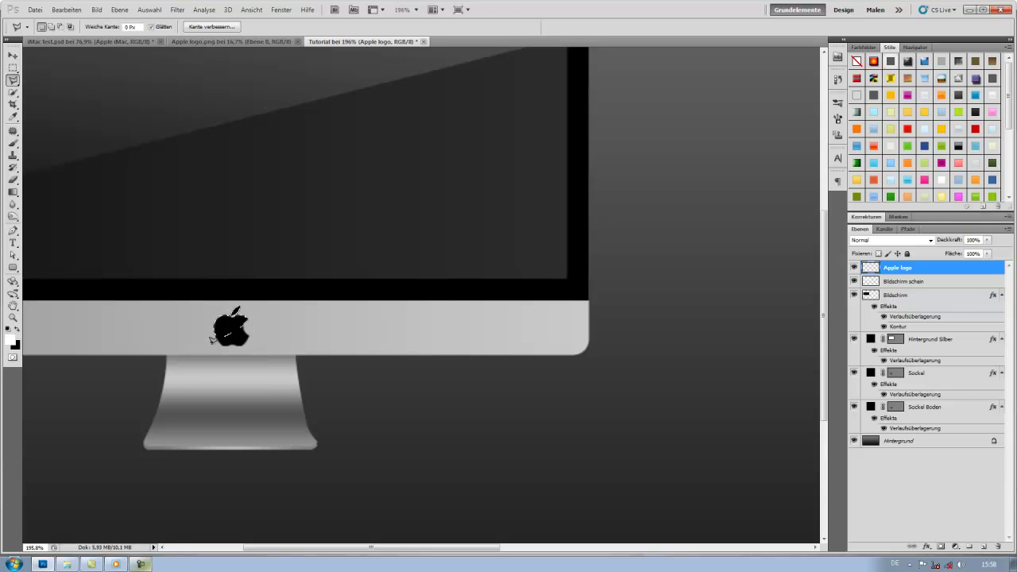
{"action": "left_click", "coordinate": [13, 192]}
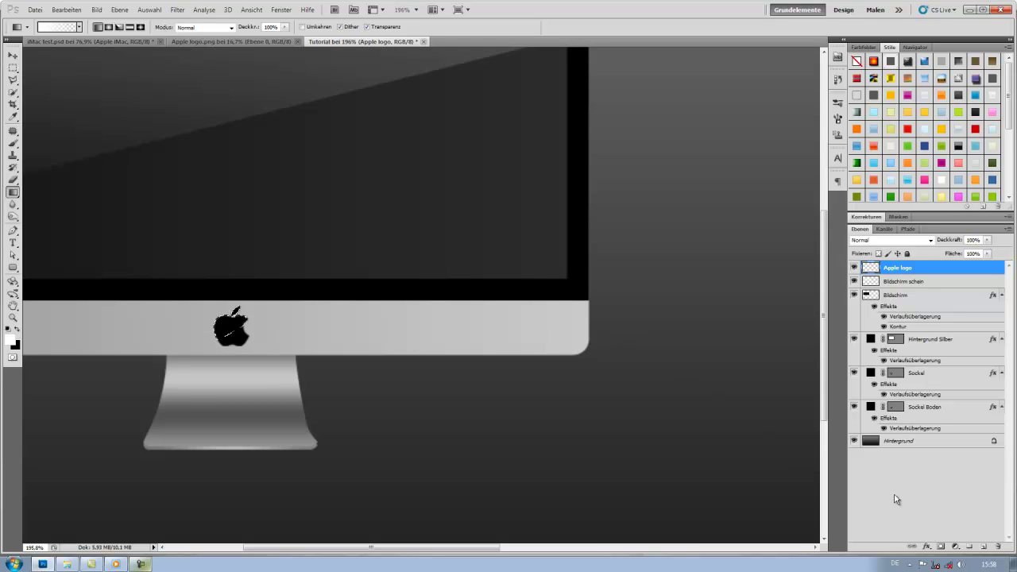
{"action": "left_click", "coordinate": [984, 547]}
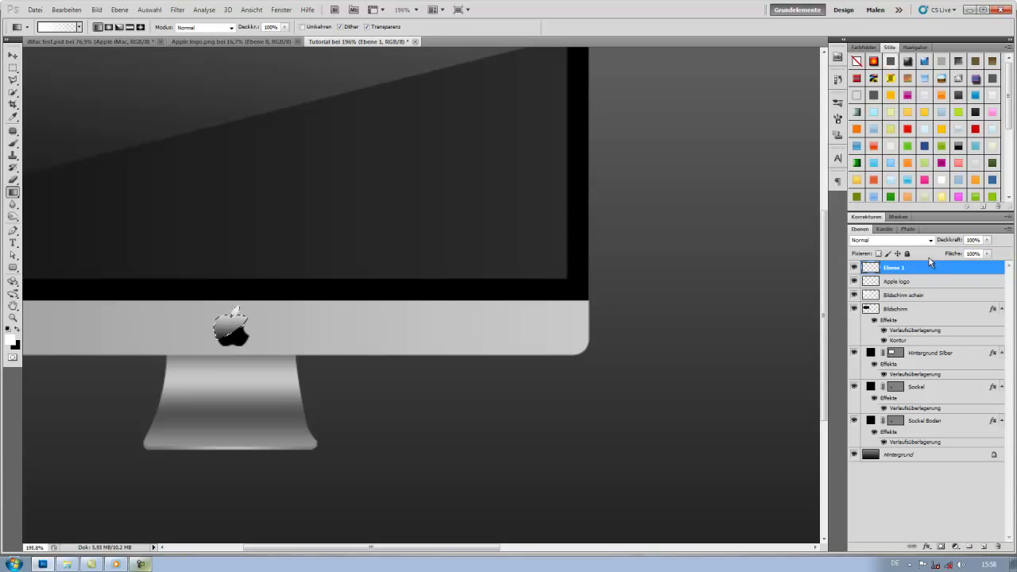
Step: Fit the image, set Ebene 1 to 45% opacity, select the Move Tool, and minimise Photoshop
{"action": "key", "text": "ctrl+0"}
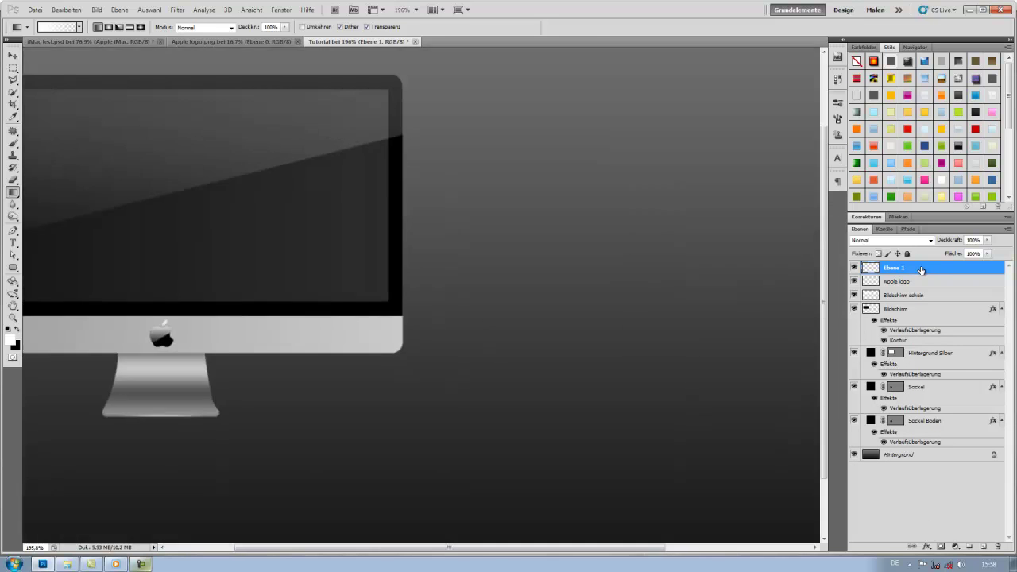
{"action": "left_click_drag", "start_coordinate": [944, 244], "coordinate": [933, 246]}
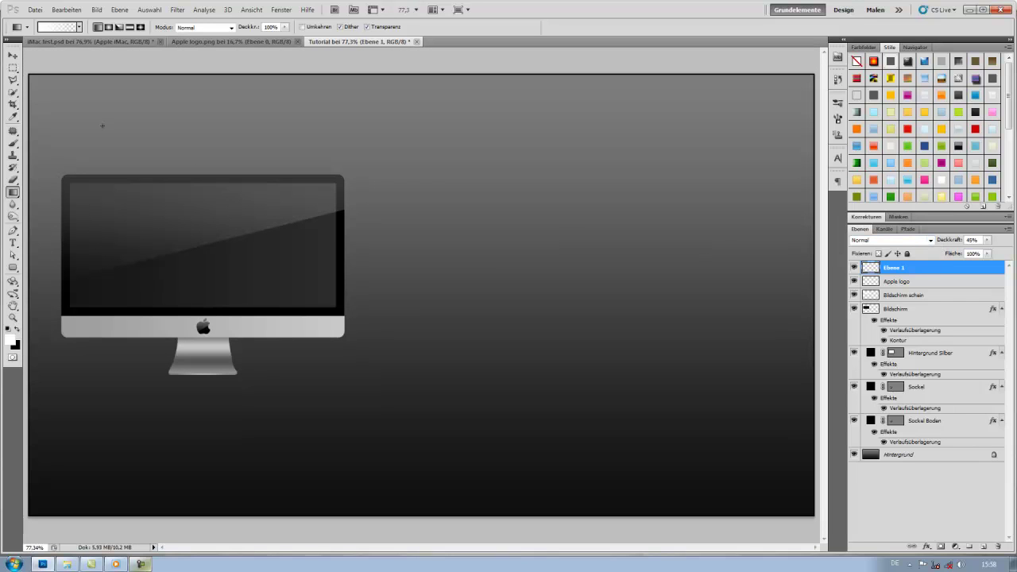
{"action": "left_click", "coordinate": [12, 56]}
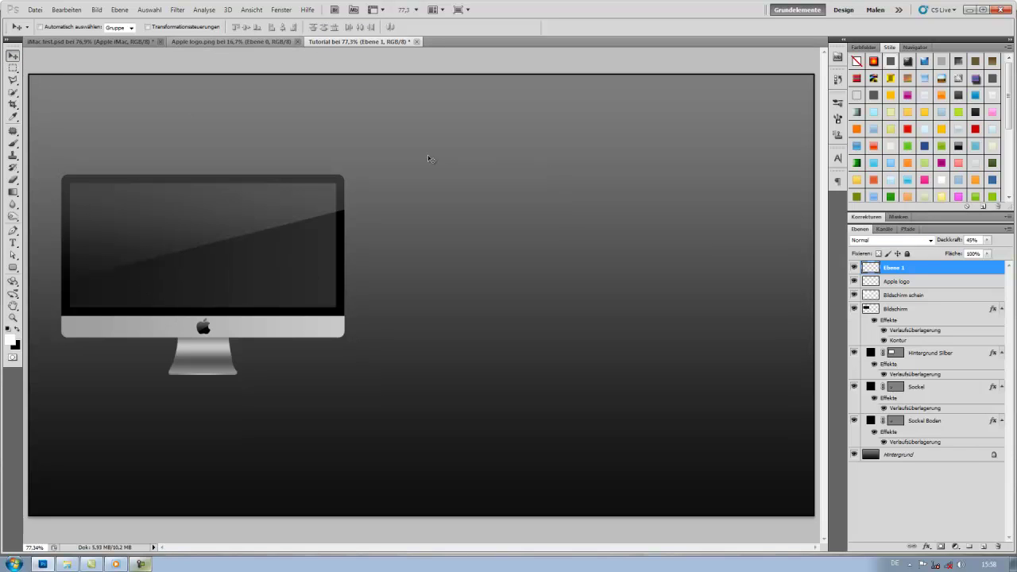
{"action": "left_click", "coordinate": [969, 9]}
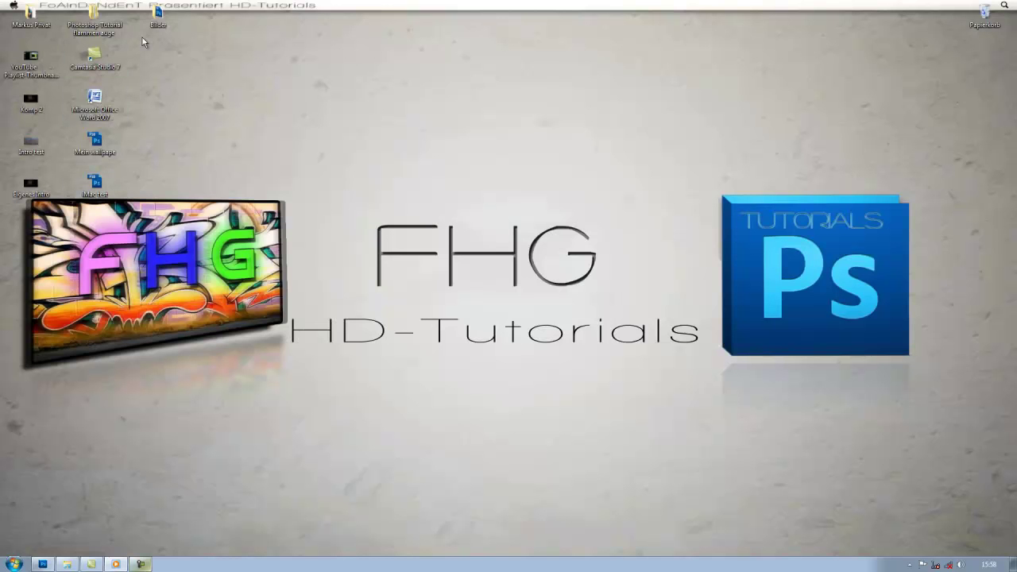